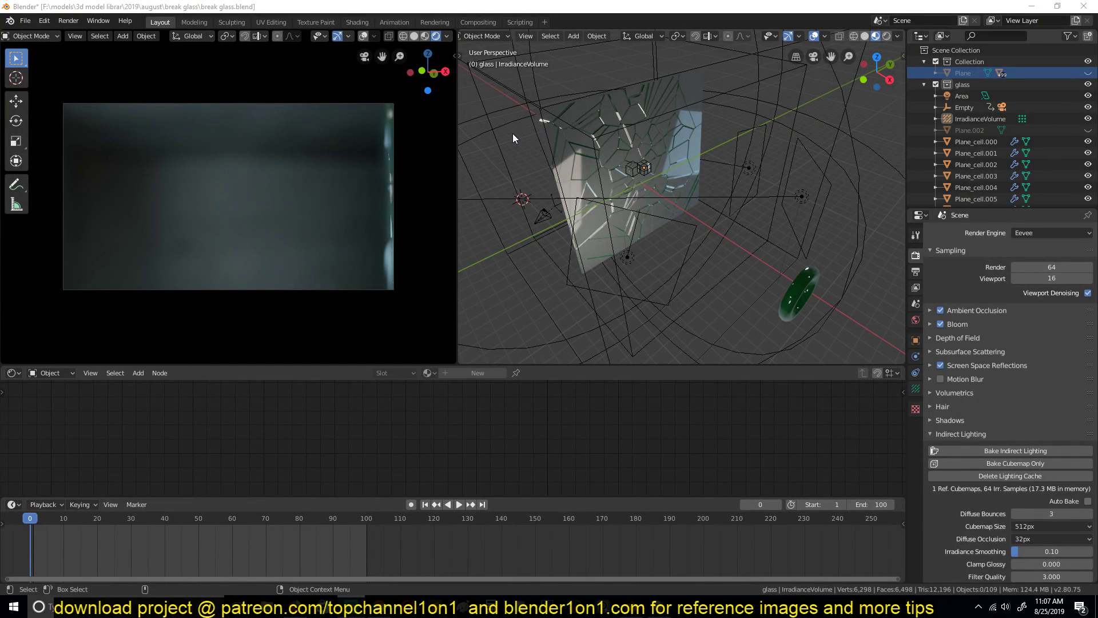
Play the finished breaking-glass animation as a preview and stop the playback
key("space")
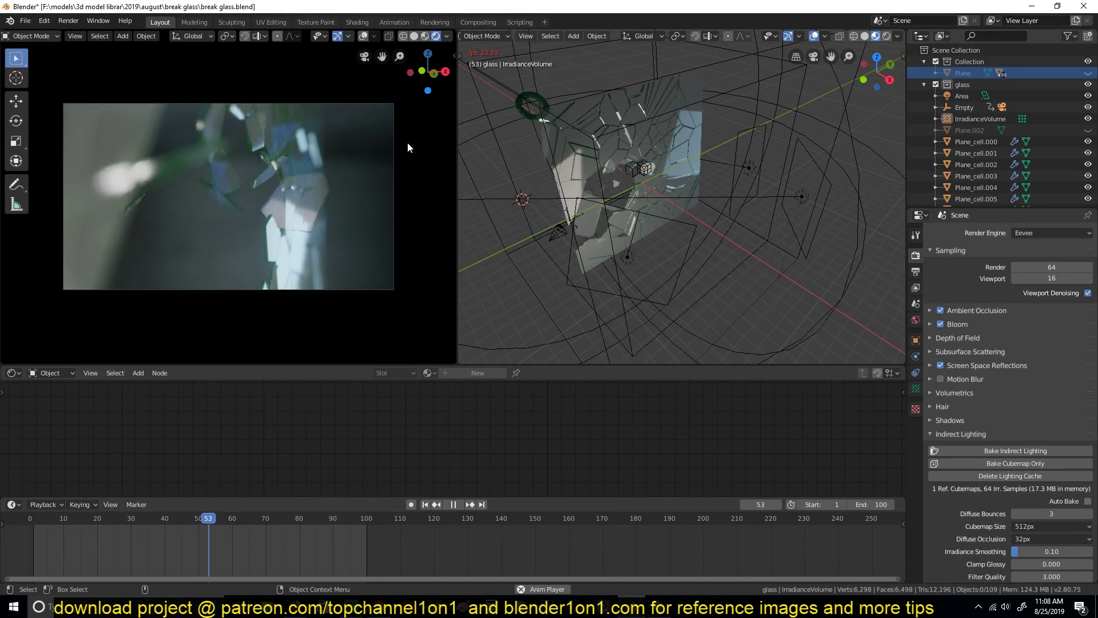
key("space")
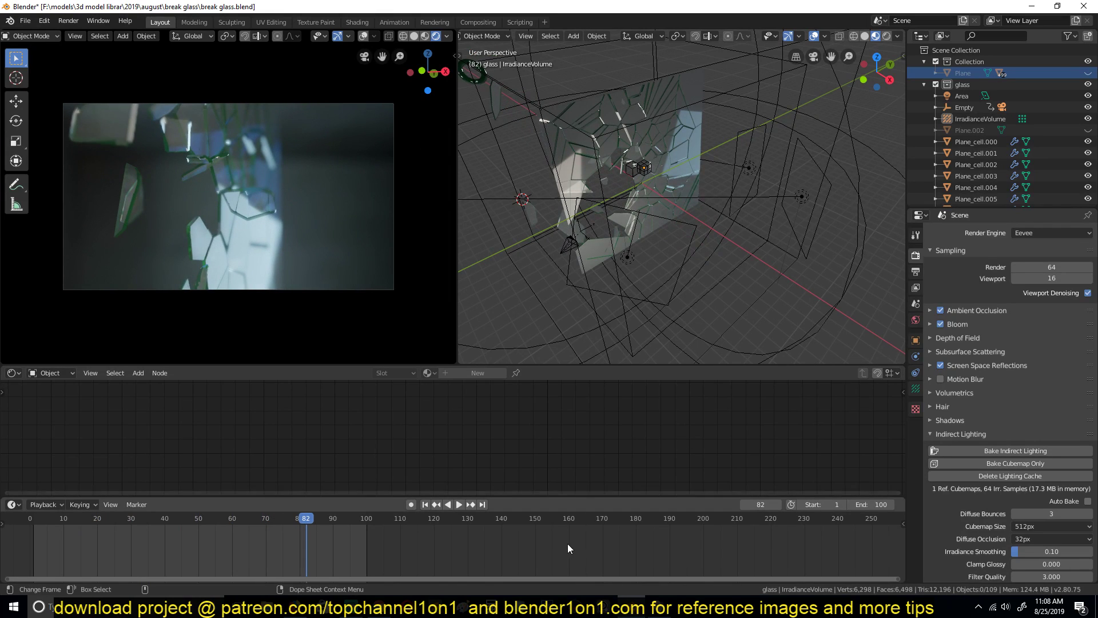
Open a second Blender instance with the default scene and dismiss its splash screen
right_click(629, 607)
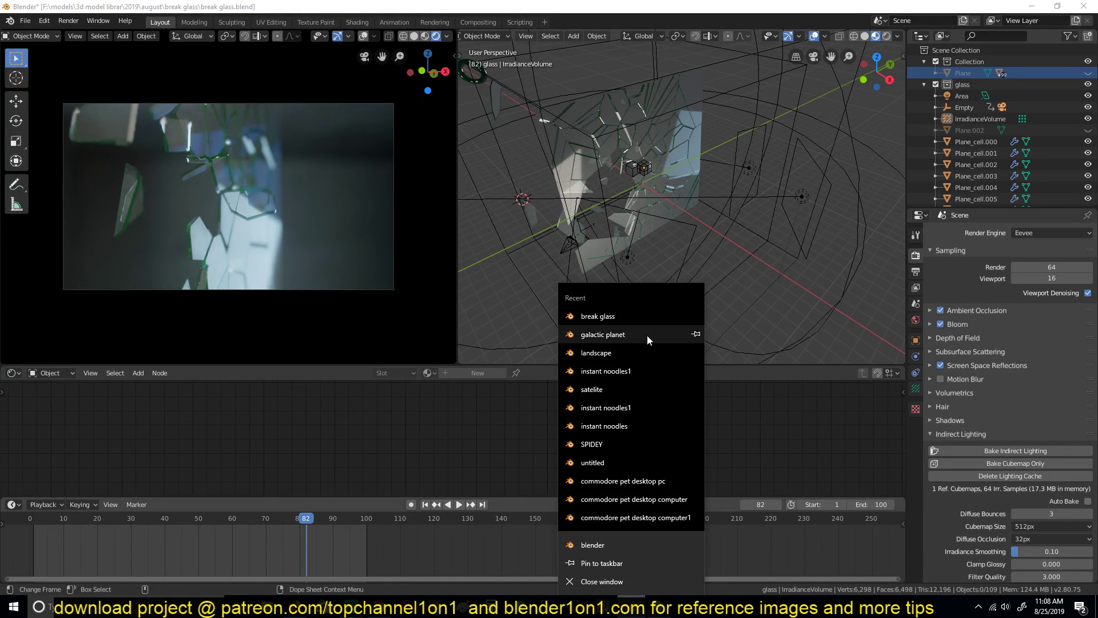
left_click(632, 546)
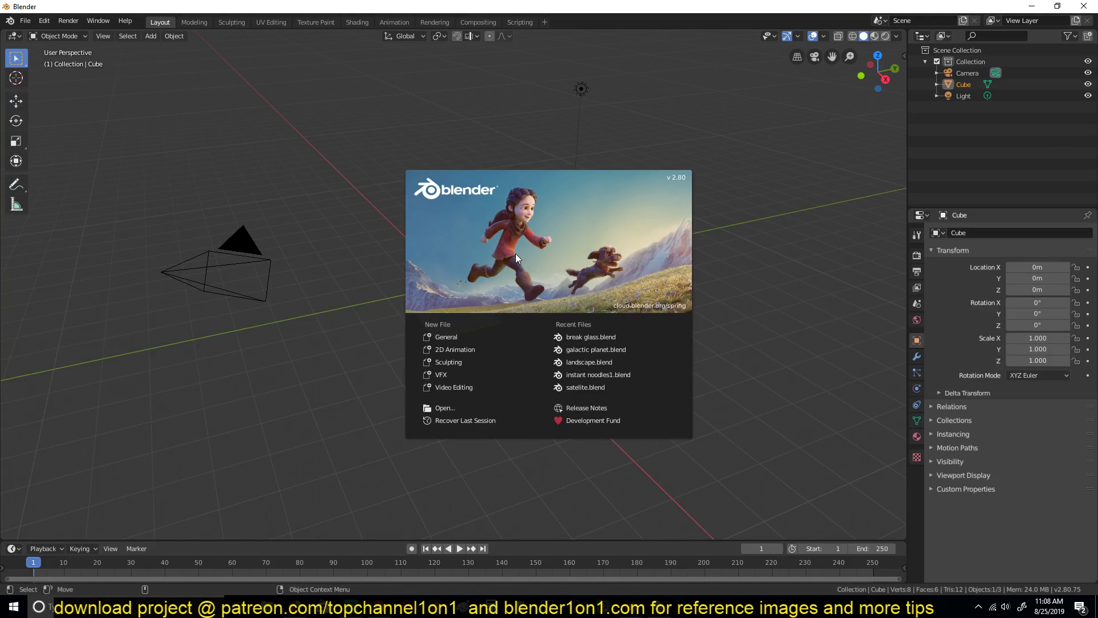
left_click(473, 120)
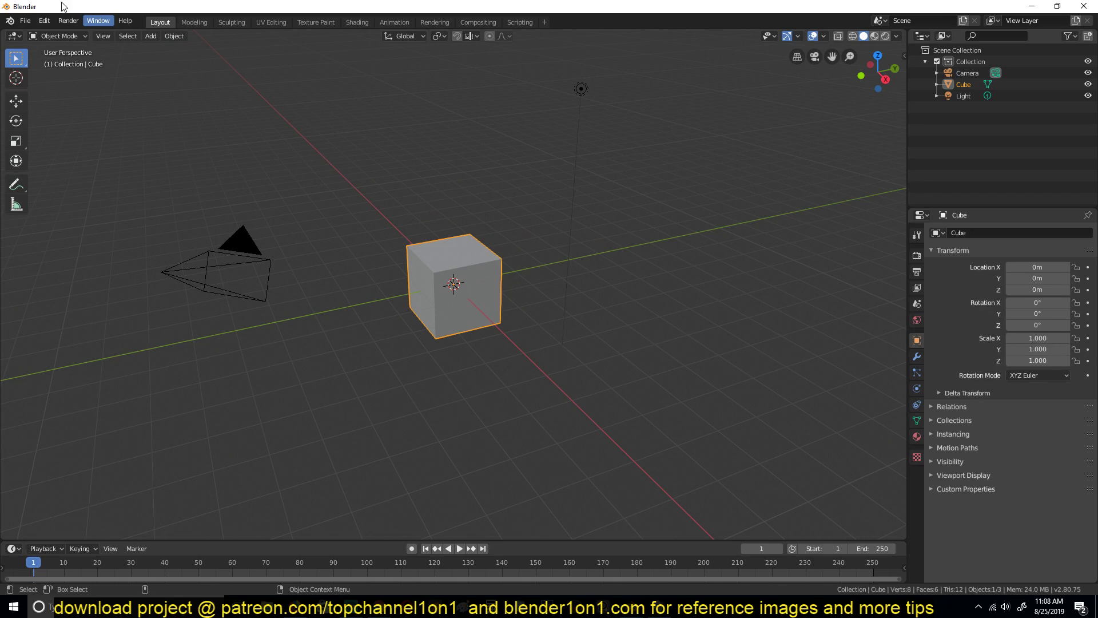
Search the add-ons preferences for "frac" and check that the Cell Fracture add-on is enabled
left_click(44, 21)
left_click(67, 172)
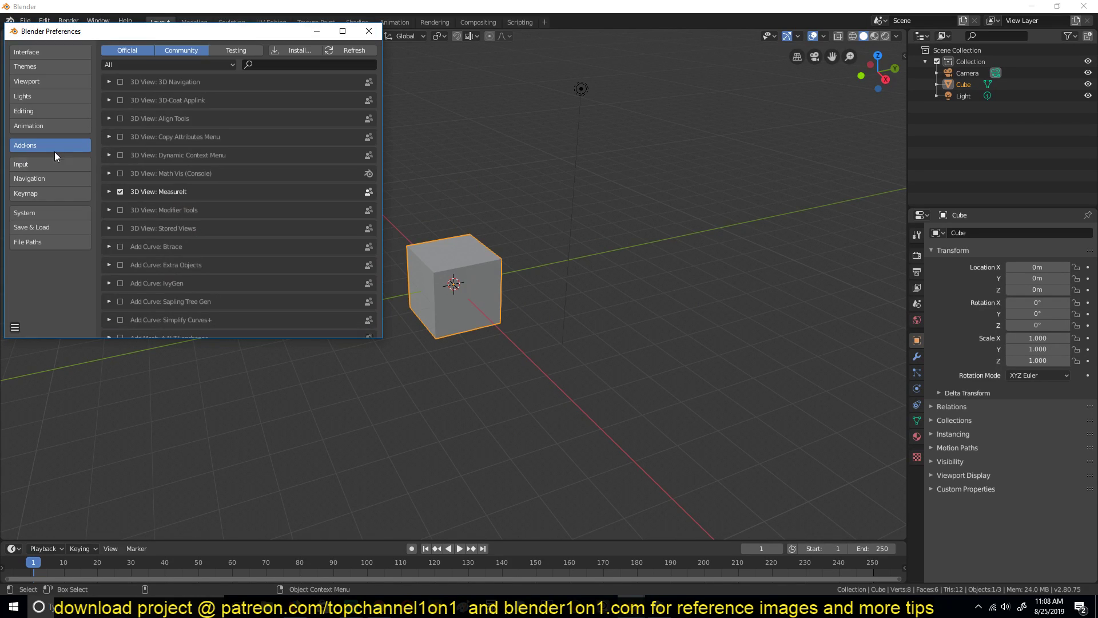
left_click(262, 65)
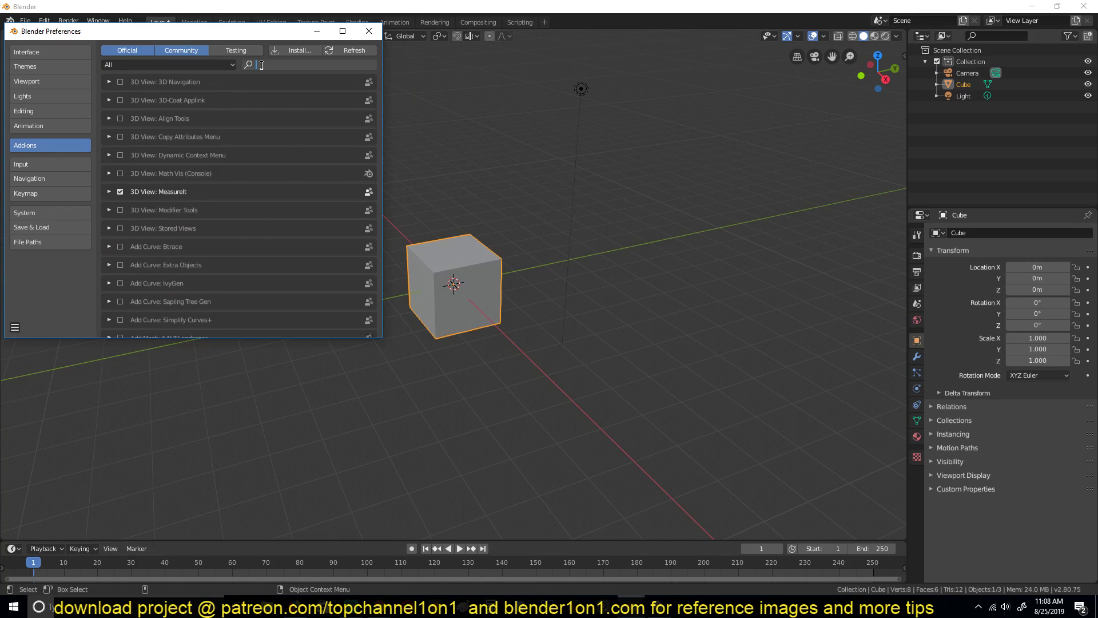
type("frac")
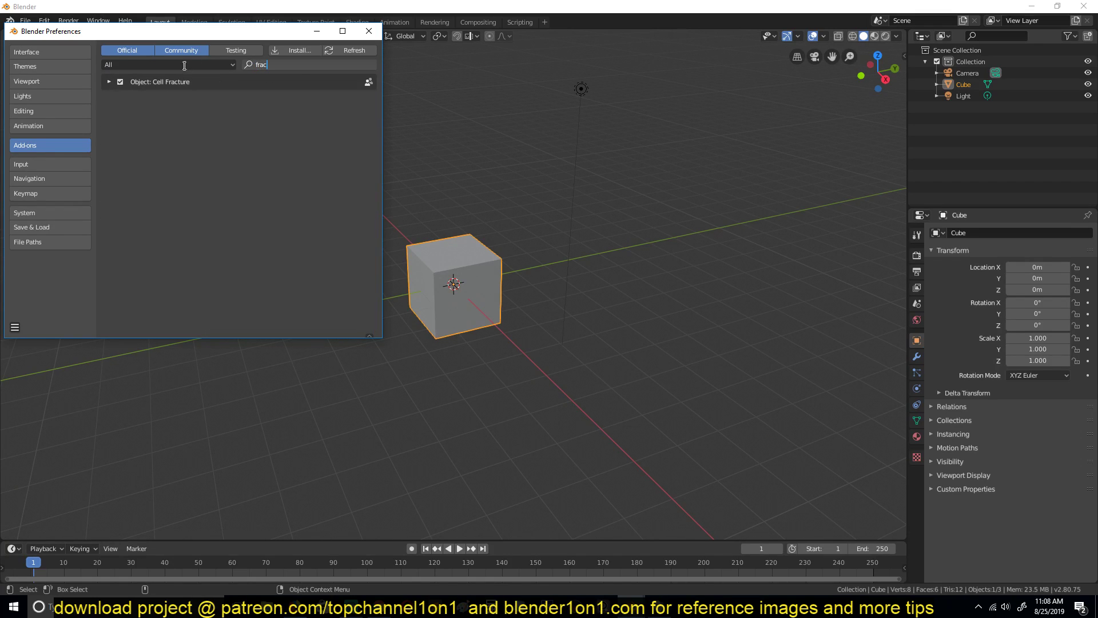
left_click(369, 31)
Locate the Cell Fracture command among the quick effects available for objects
left_click(171, 36)
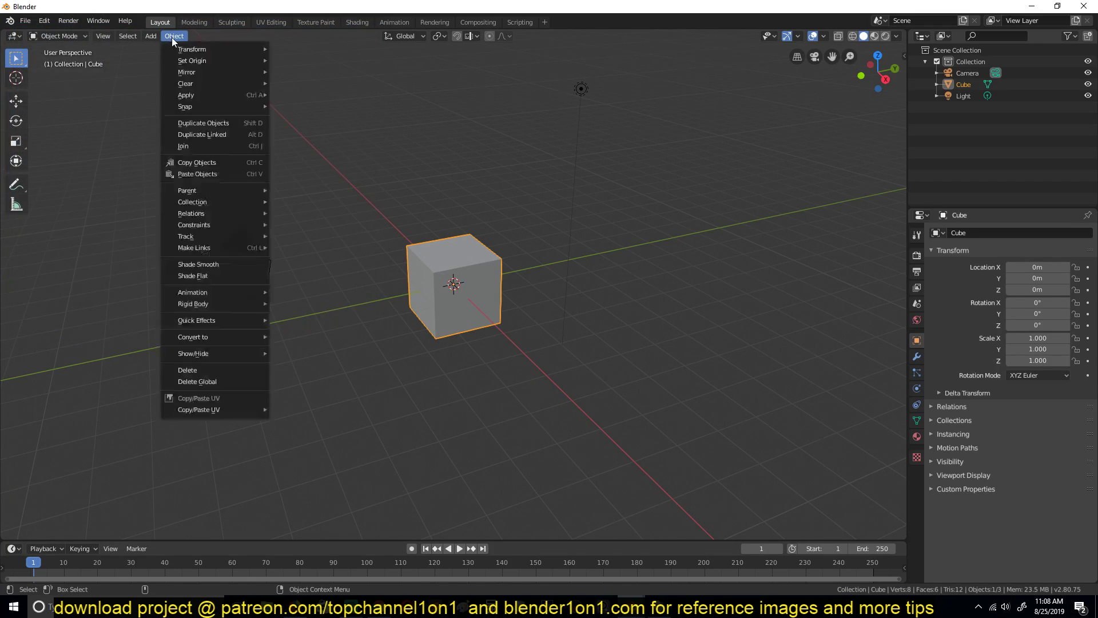
mouse_move(124, 35)
left_click(174, 35)
left_click(174, 36)
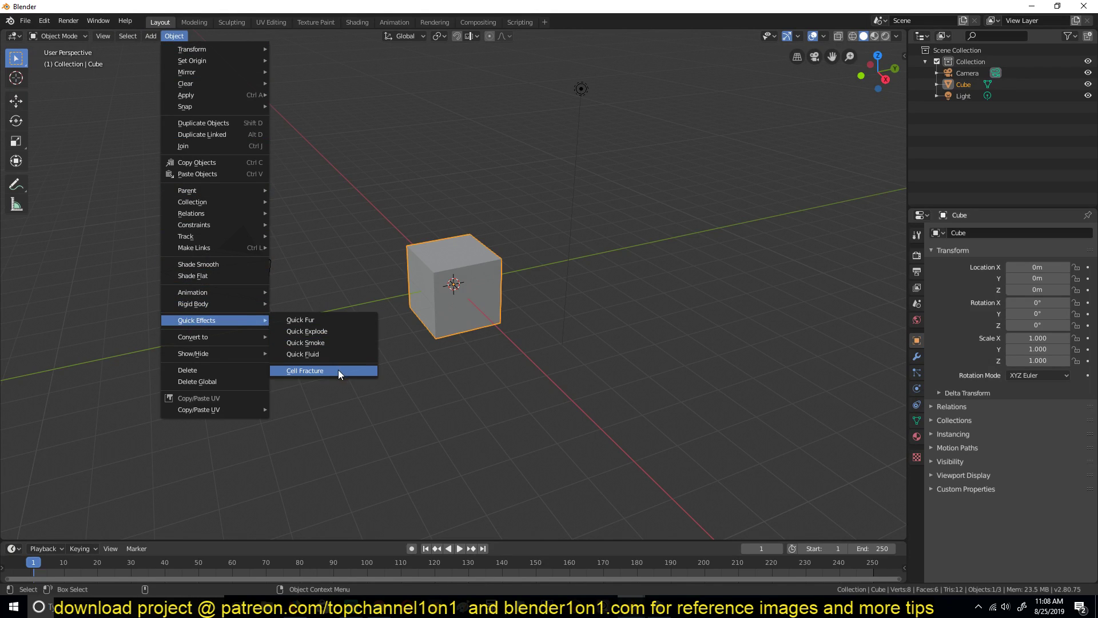
Replace the default cube with a mesh plane at the origin, scaled uniformly to about 2.73
key("Delete")
key("KP_7")
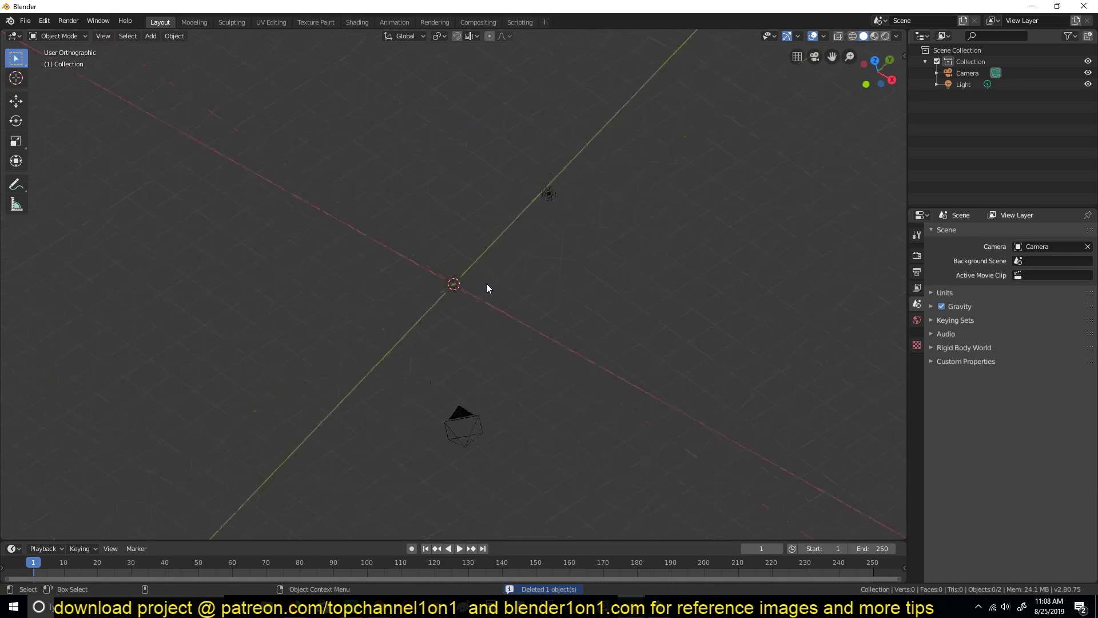
scroll(491, 295, "up", 5)
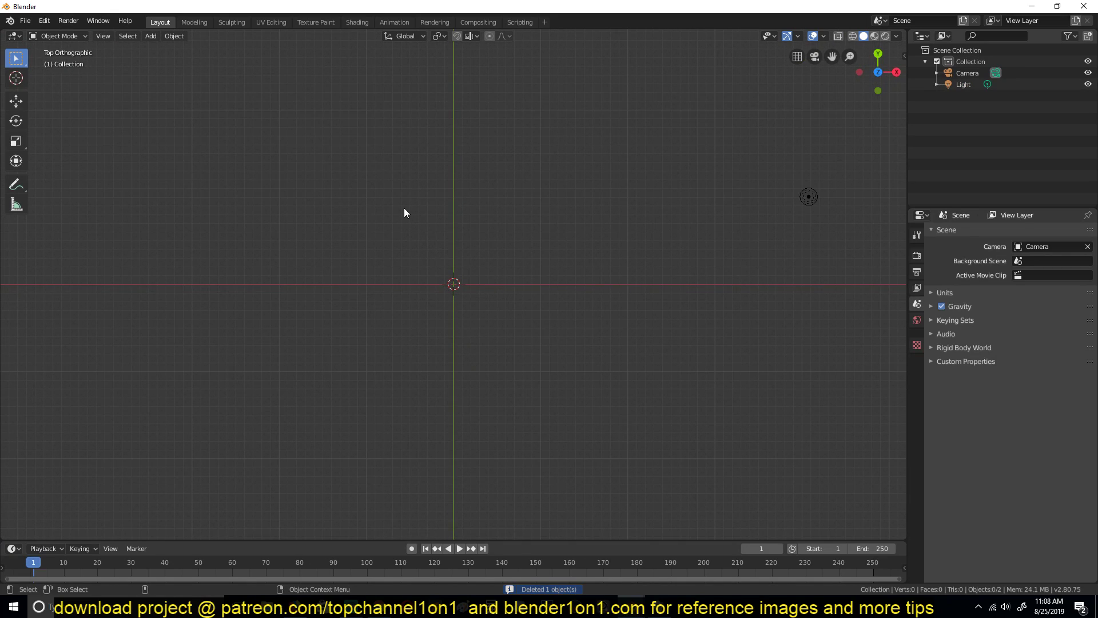
key("shift+a")
mouse_move(345, 167)
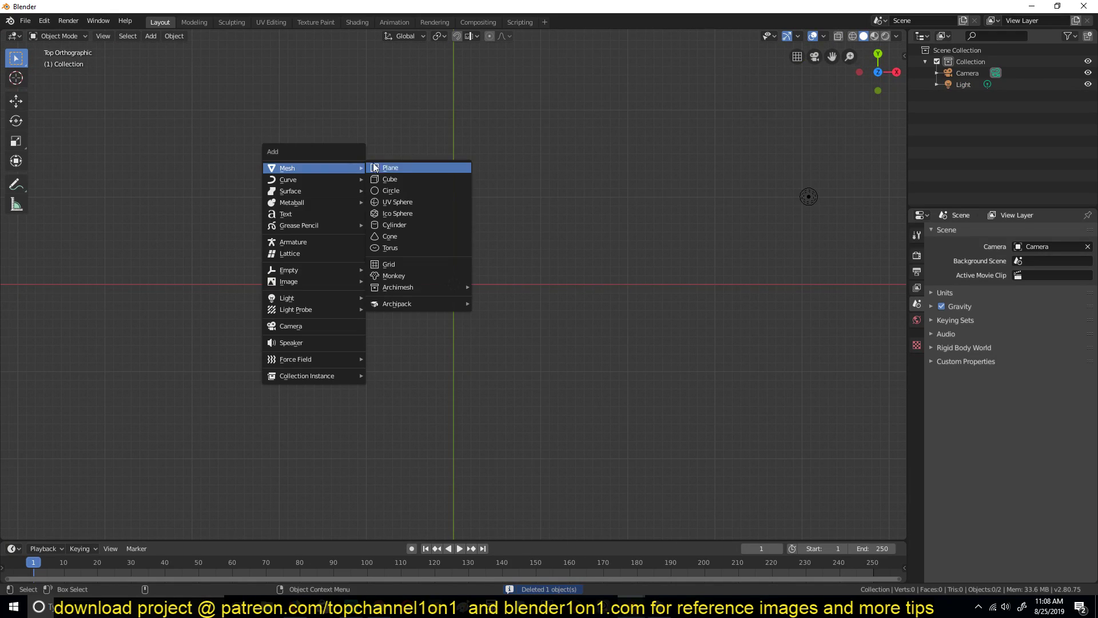
left_click(410, 167)
key("s")
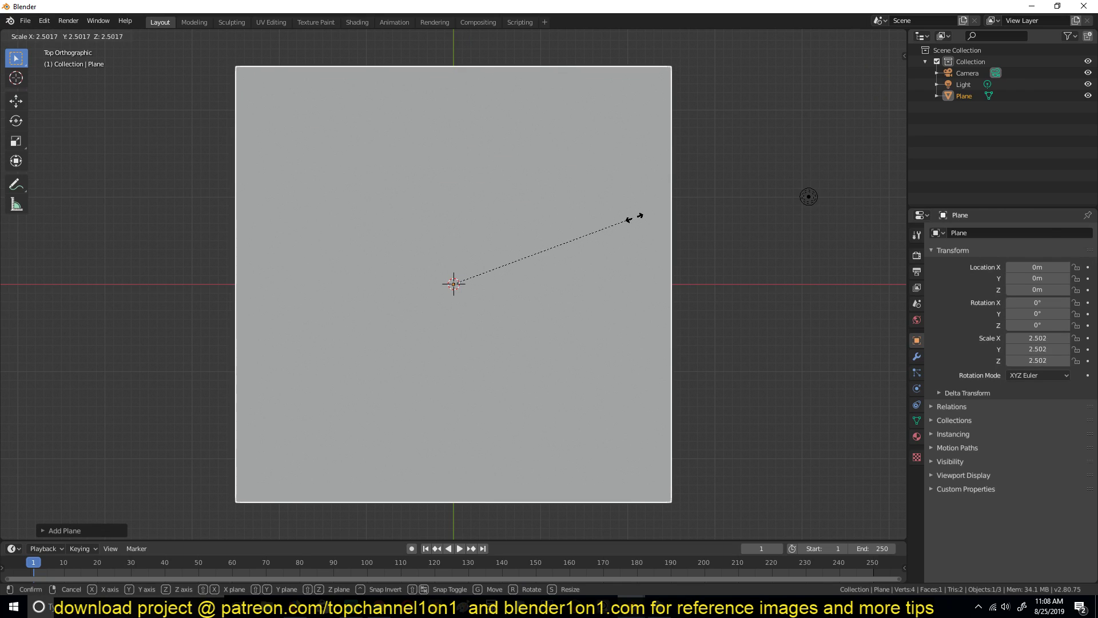
left_click(652, 215)
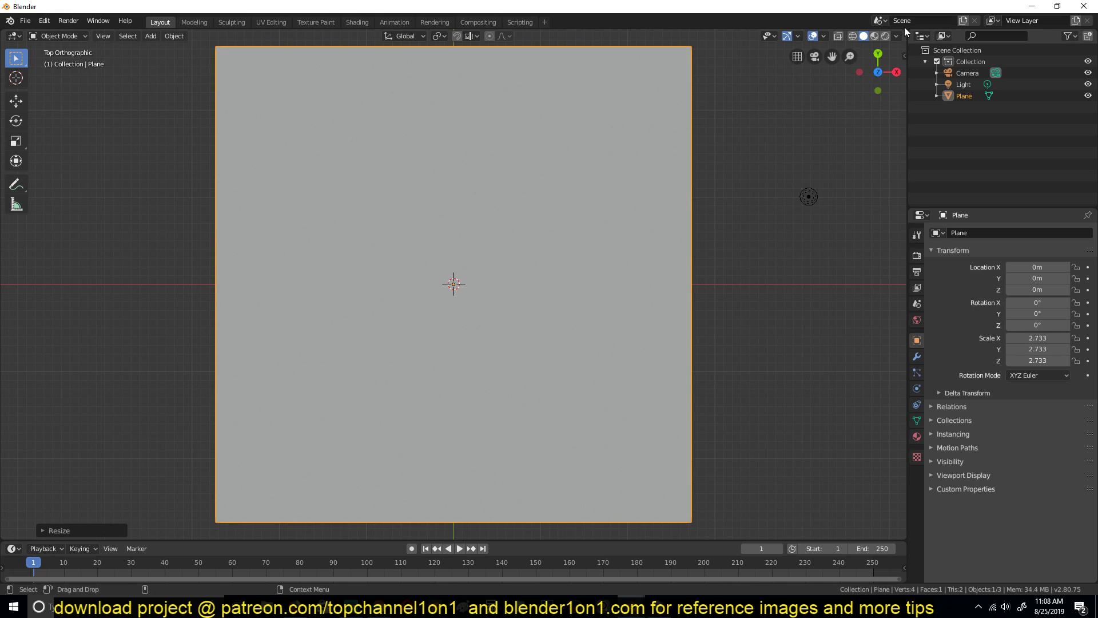
Split the 3D viewport into two side-by-side views and show the camera view in the narrower one
left_click_drag(905, 31, 371, 143)
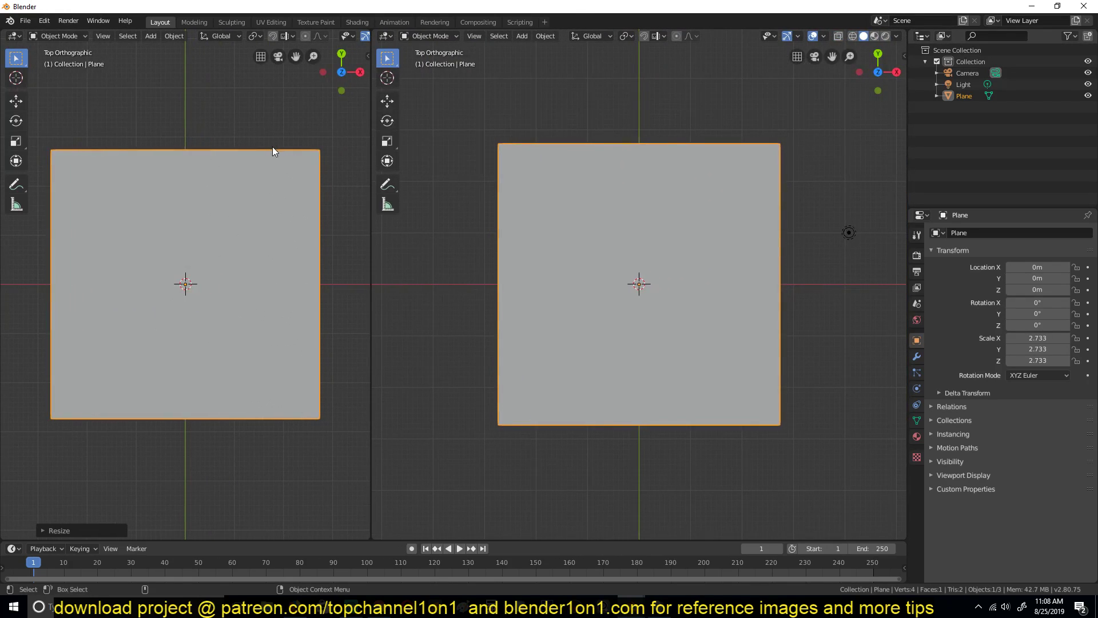
key("KP_1")
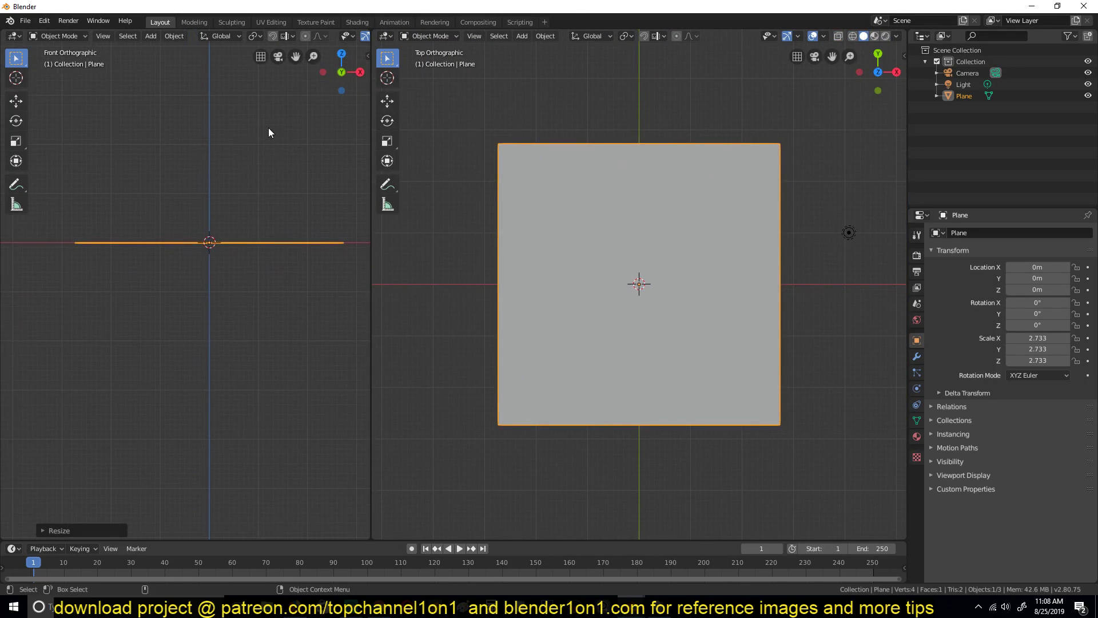
key("KP_0")
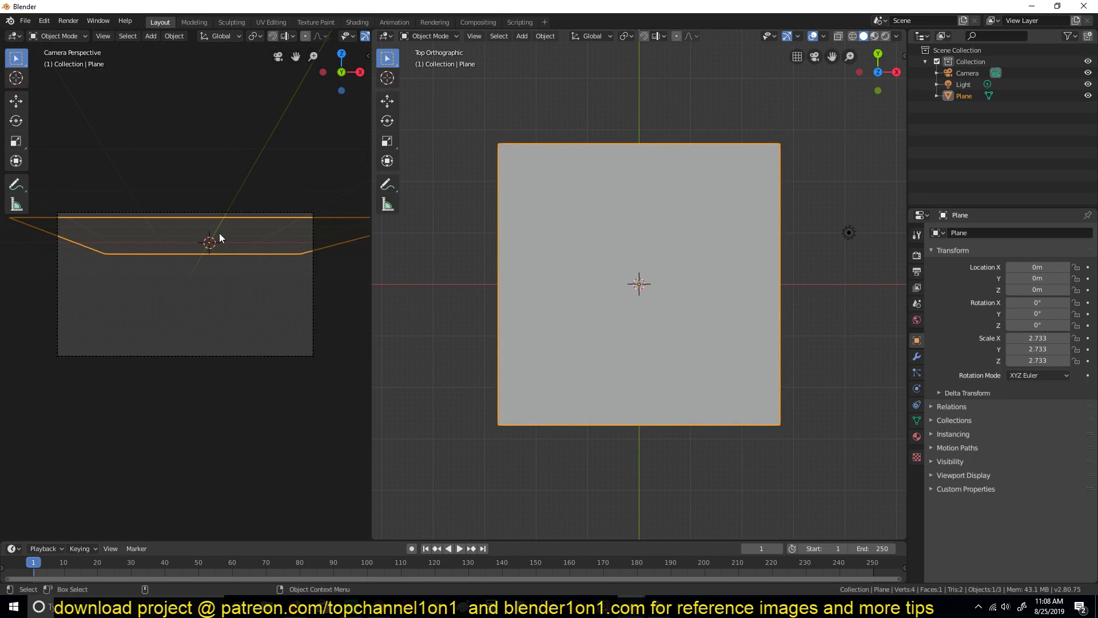
Set the render output resolution to 1080 by 1276 px for a portrait camera frame
left_click(228, 212)
left_click(917, 273)
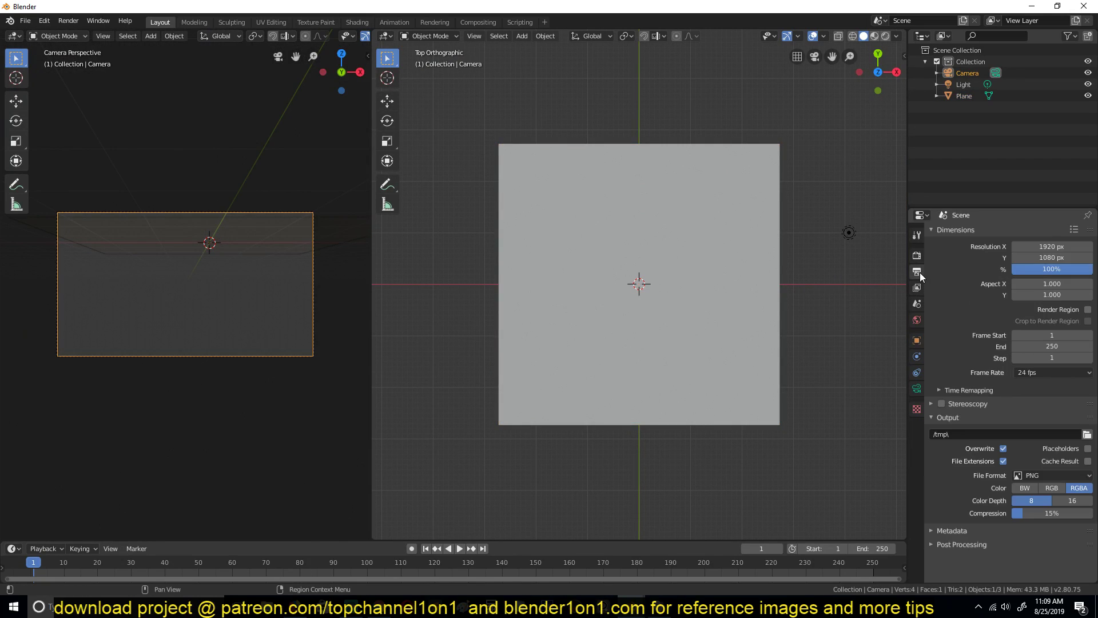
left_click(1044, 247)
type("1080")
key("Return")
left_click(1053, 258)
type("1653")
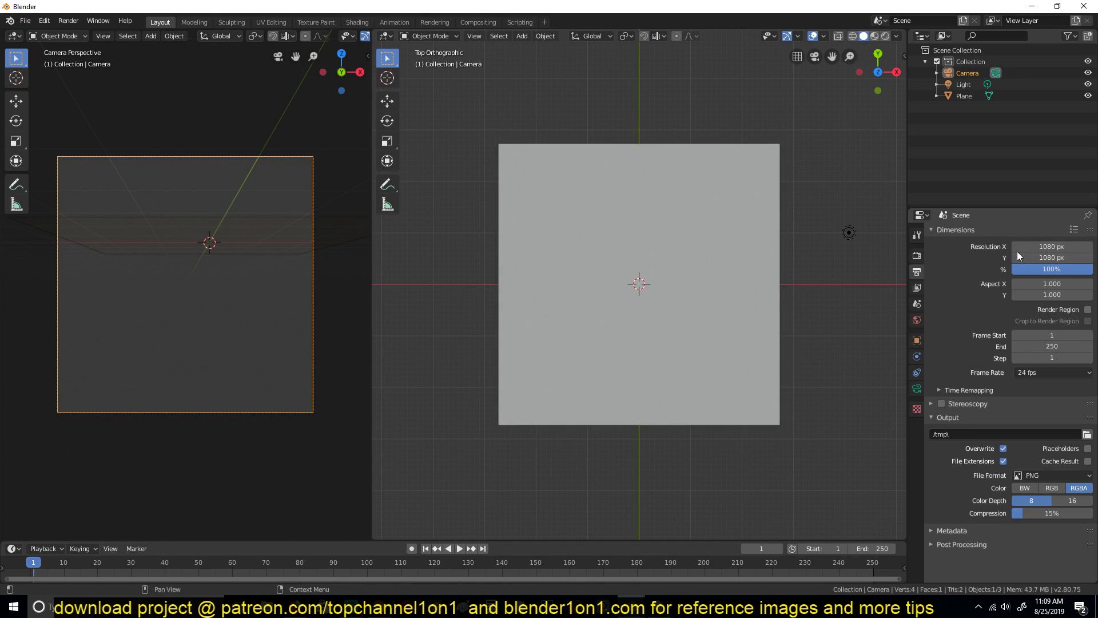
key("Return")
left_click_drag(1051, 257, 998, 259)
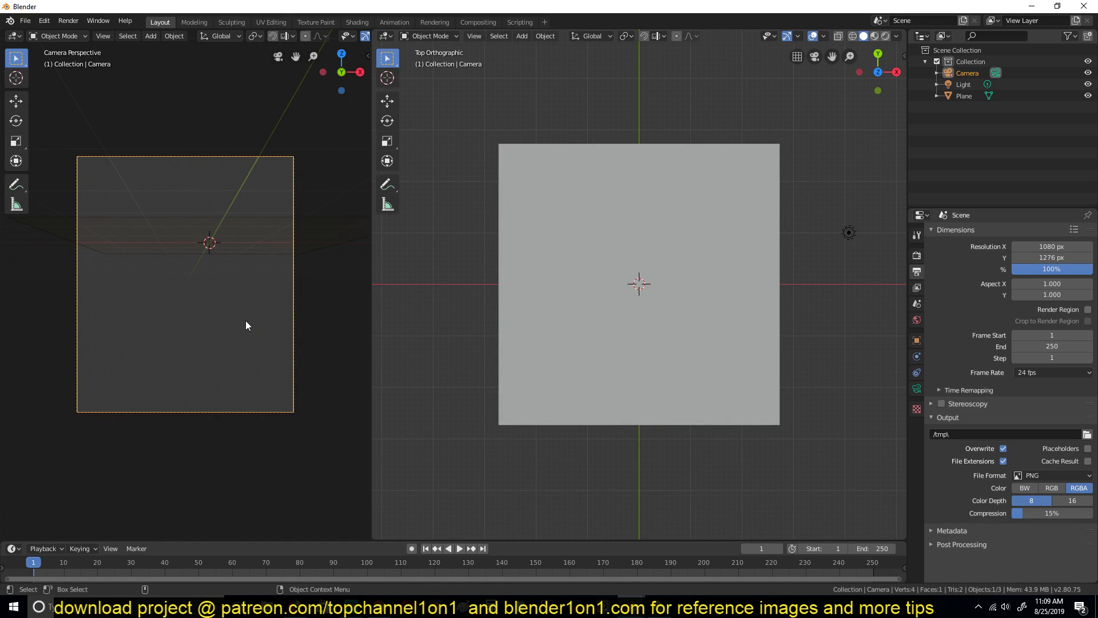
Raise the camera along the Z axis so it looks at the plane from slightly above
scroll(245, 320, "up", 2)
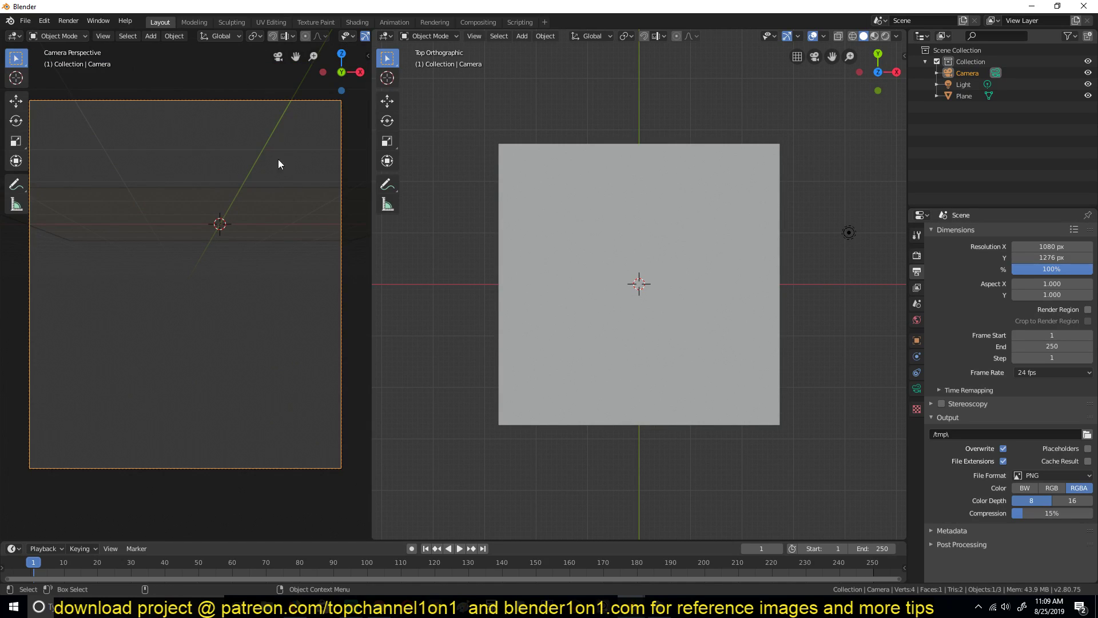
left_click(278, 186)
left_click(293, 95)
key("g")
key("z")
left_click(293, 119)
Rotate the plane 90° about the global Y axis so it stands upright
left_click(605, 325)
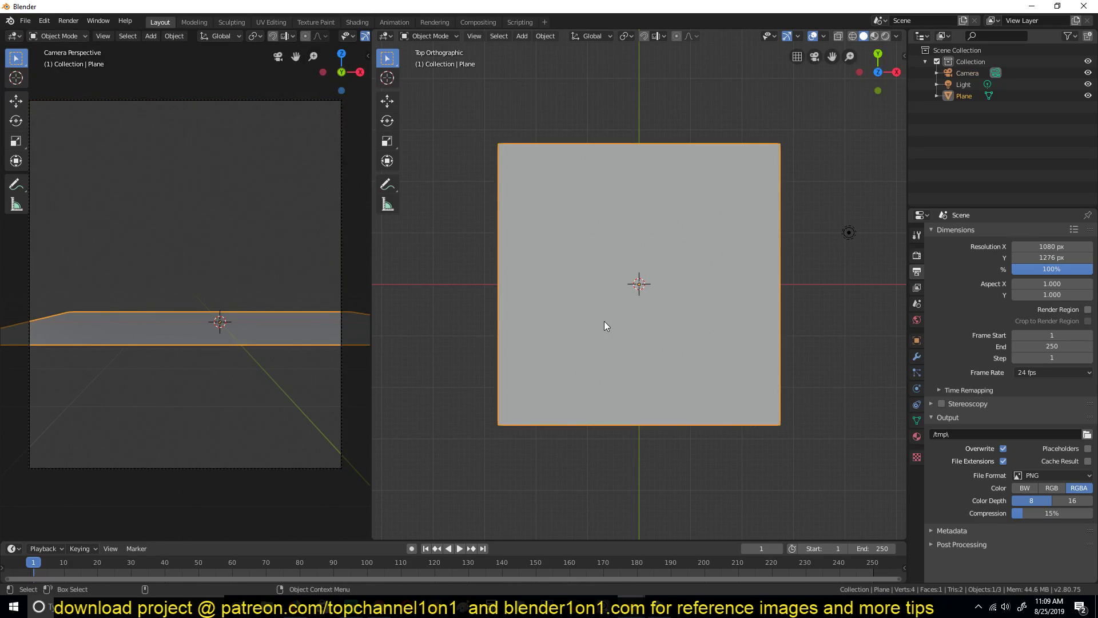
type("ry90")
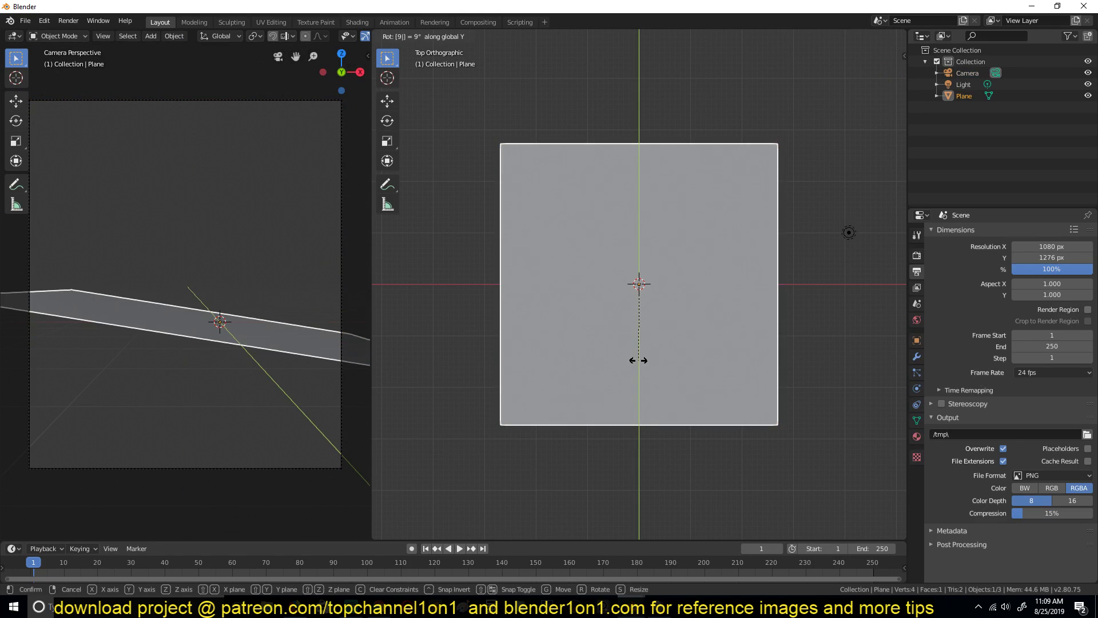
key("Return")
middle_click_drag(638, 361, 681, 251)
scroll(682, 251, "up", 2)
scroll(679, 250, "down", 3)
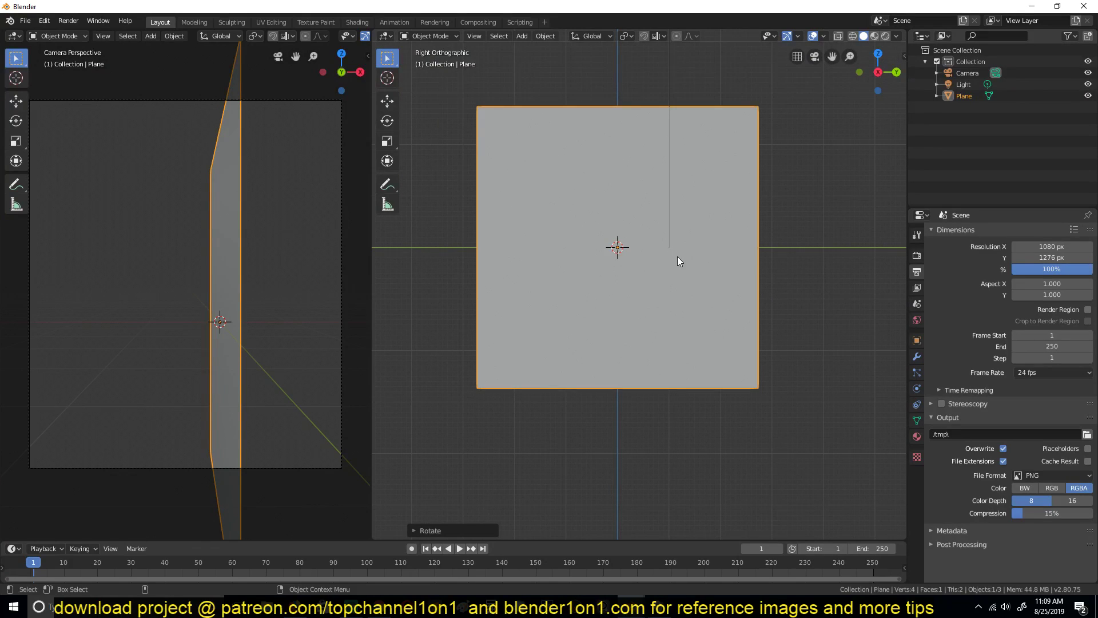
scroll(814, 205, "up", 2)
scroll(686, 219, "down", 4)
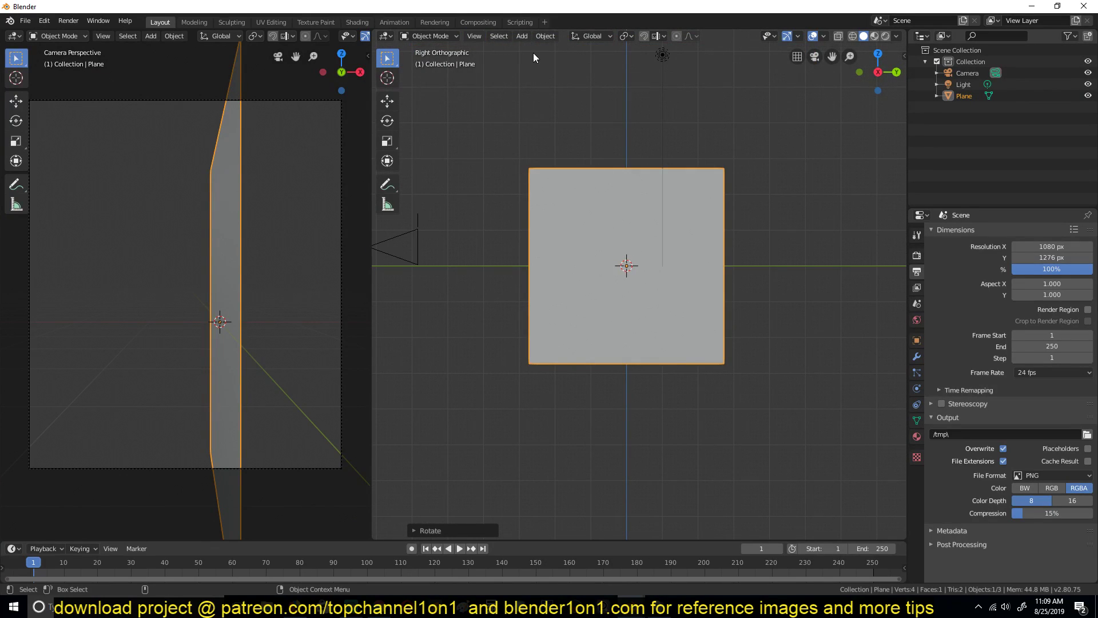
Annotate the upright plane with a small off-centre impact circle, radiating crack lines and a larger surrounding ring
scroll(588, 135, "up", 2)
left_click(387, 184)
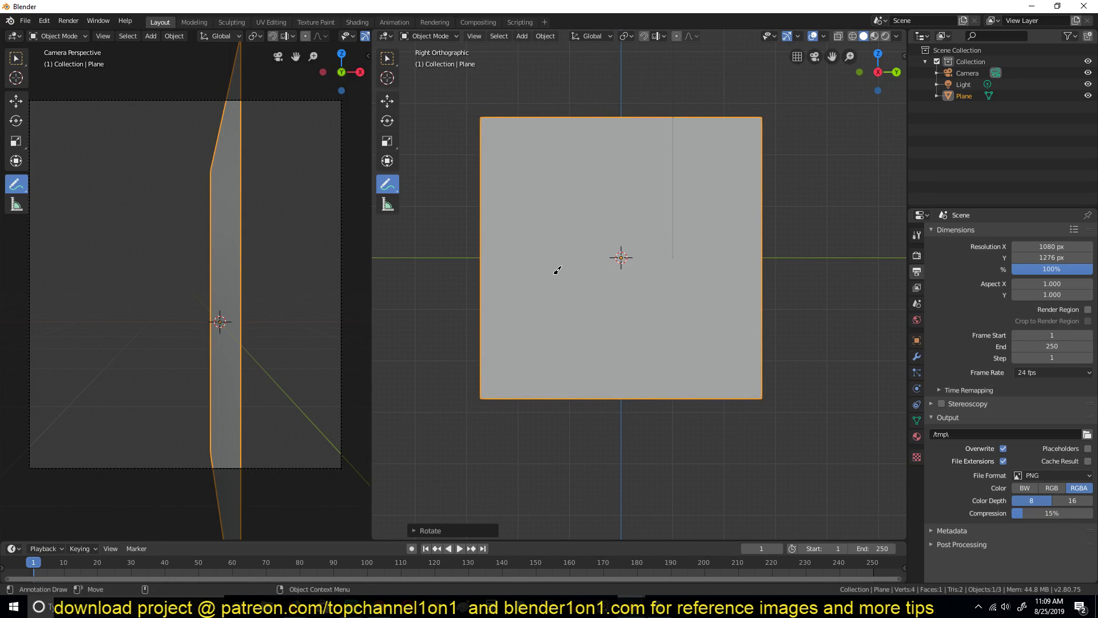
mouse_move(547, 274)
left_mouse_down()
mouse_move(543, 284)
mouse_move(633, 297)
left_mouse_up()
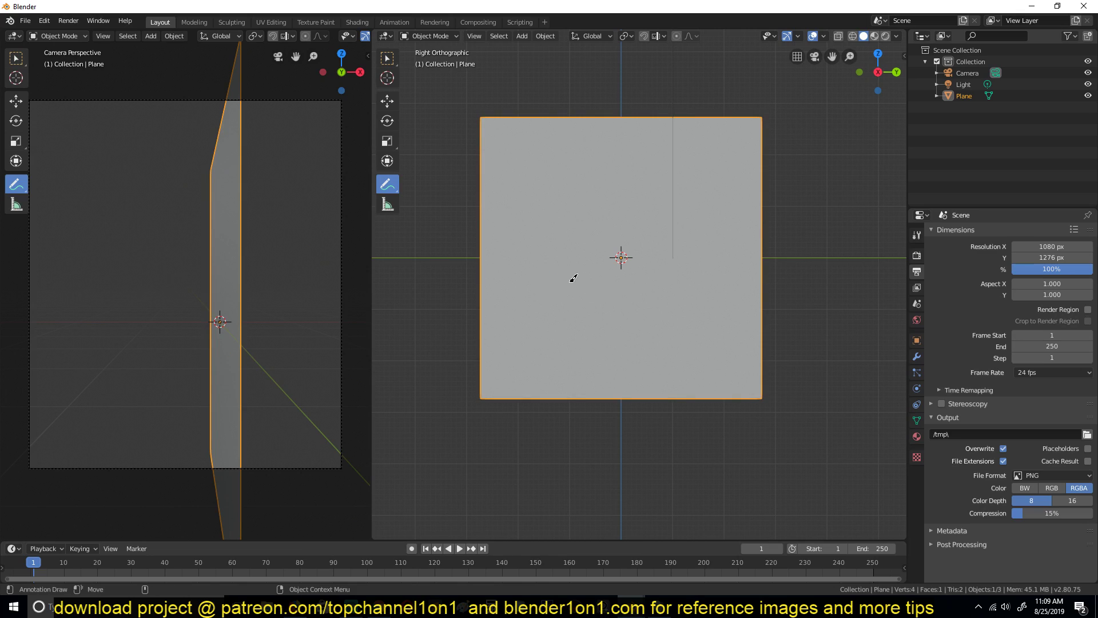
left_click_drag(533, 279, 557, 282)
left_click_drag(582, 126, 519, 419)
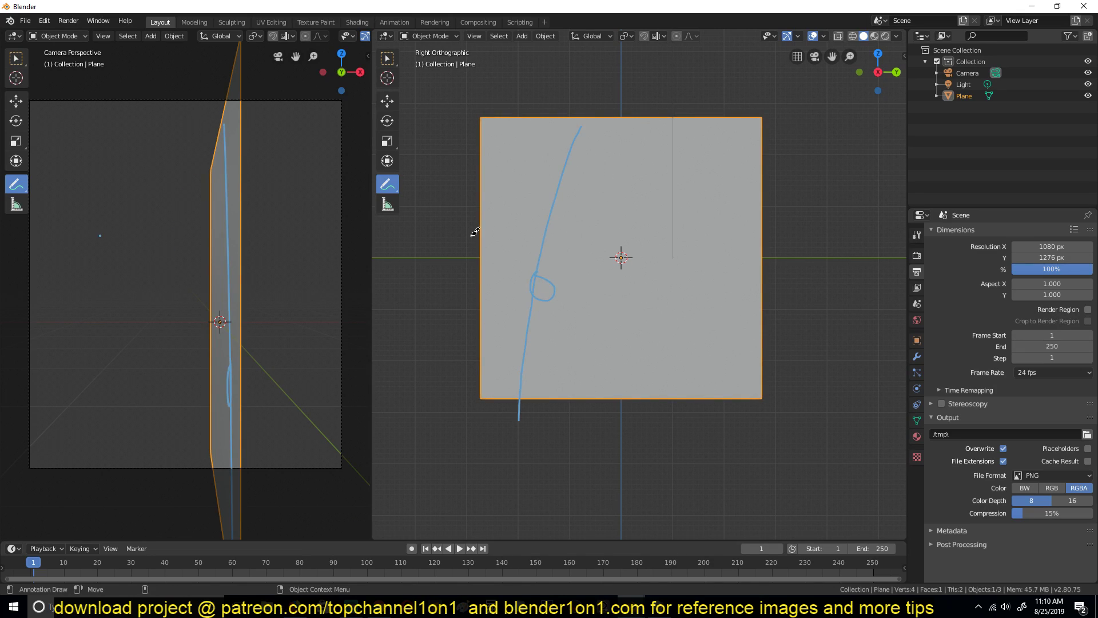
left_click_drag(471, 236, 634, 372)
mouse_move(470, 312)
left_mouse_down()
mouse_move(679, 191)
mouse_move(729, 175)
left_mouse_up()
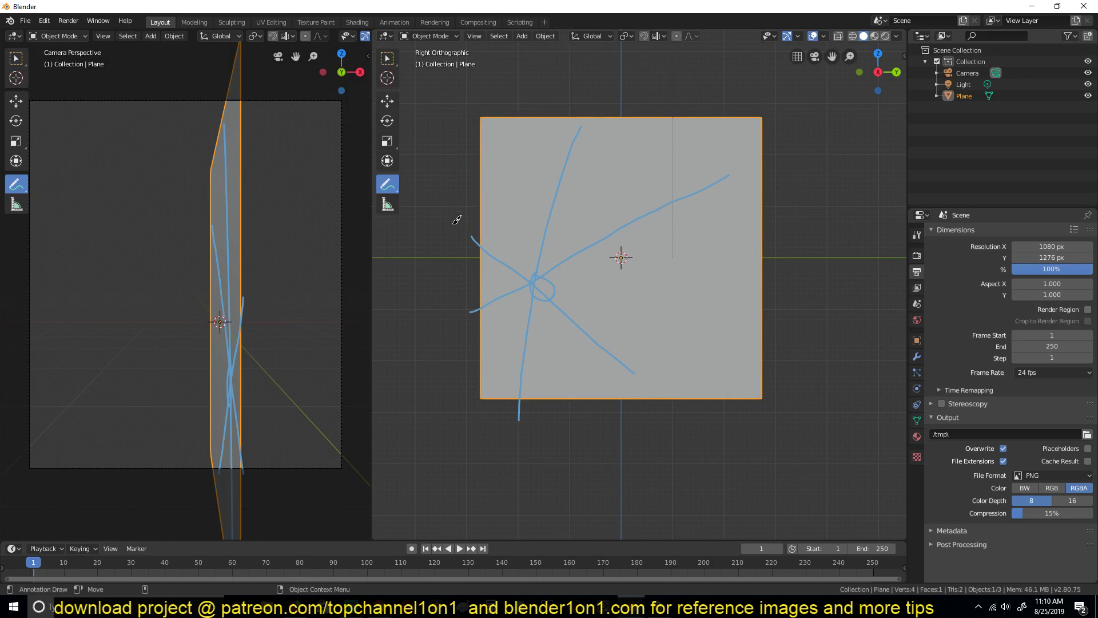
mouse_move(467, 190)
left_mouse_down()
mouse_move(497, 189)
mouse_move(577, 216)
mouse_move(599, 300)
mouse_move(546, 340)
mouse_move(489, 321)
mouse_move(478, 239)
mouse_move(536, 186)
left_mouse_up()
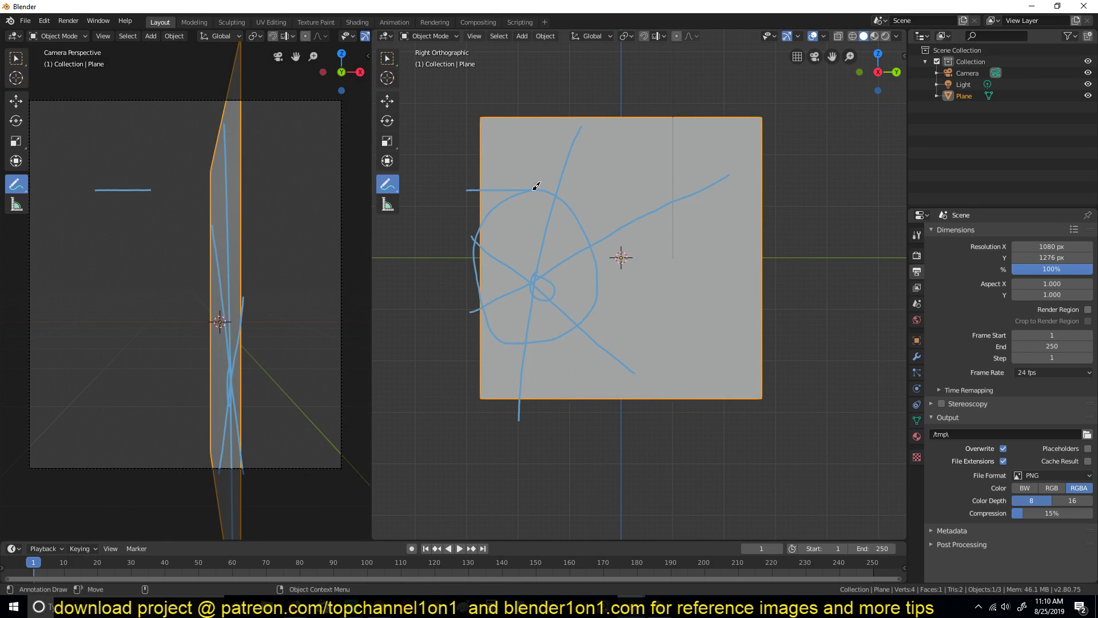
left_click_drag(498, 142, 628, 173)
Undo all the annotation strokes drawn on the plane
key("ctrl+z")
key("ctrl+z")
key("ctrl+z")
key("ctrl+z")
key("ctrl+z")
key("ctrl+z")
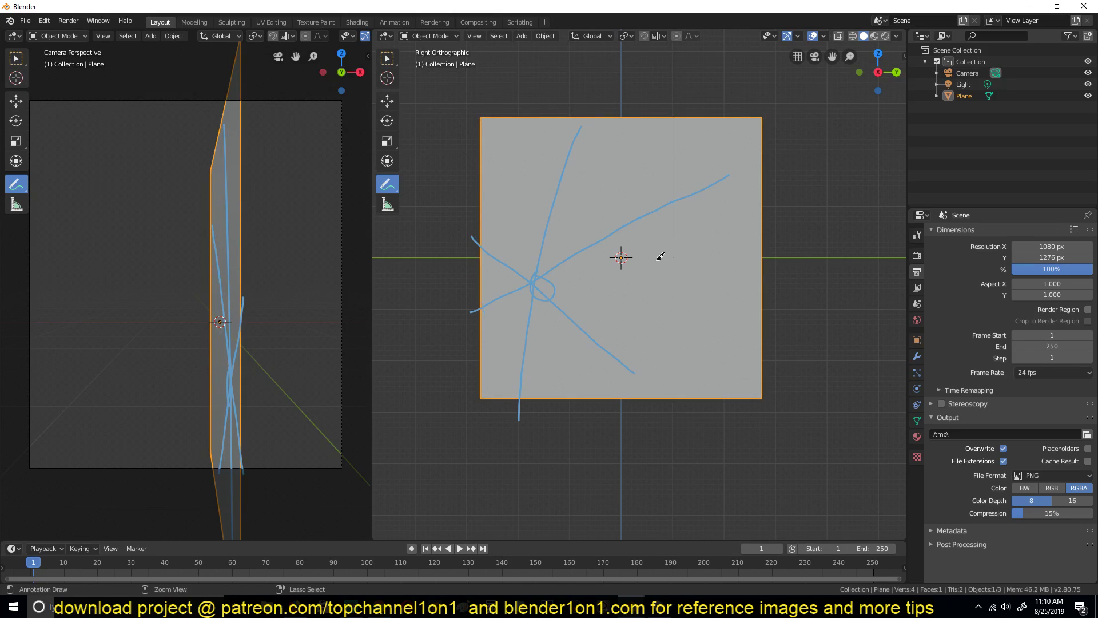
key("ctrl+z")
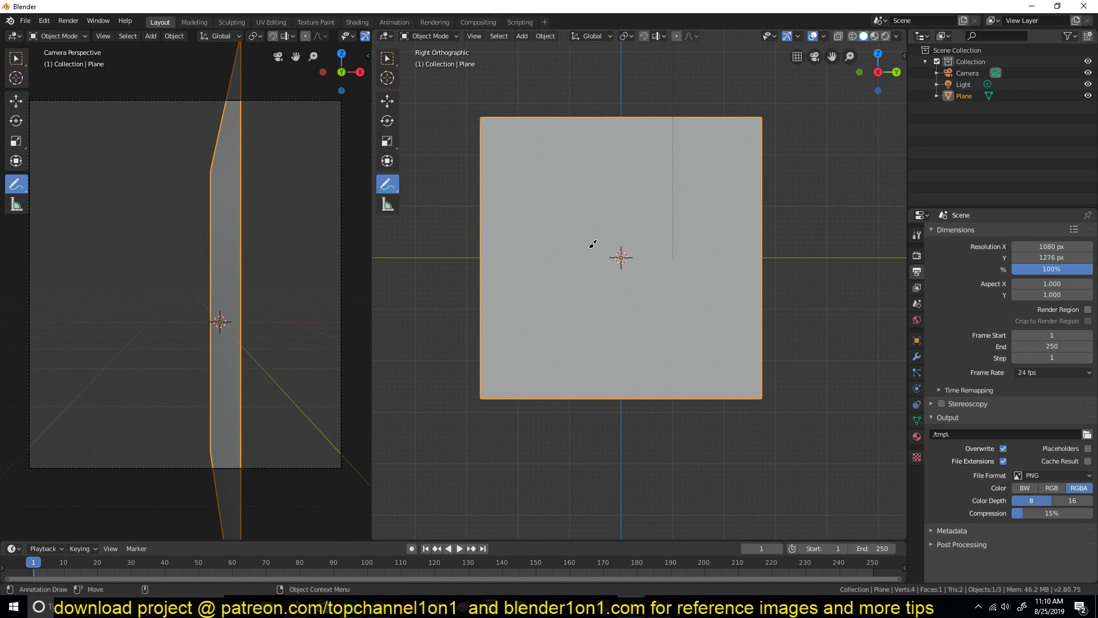
Annotate the upright plane with a small off-centre impact circle, crack lines radiating through it and two larger surrounding rings
mouse_move(593, 246)
left_mouse_down()
mouse_move(580, 270)
mouse_move(597, 252)
left_mouse_up()
left_click_drag(490, 246, 751, 287)
mouse_move(592, 117)
left_mouse_down()
mouse_move(595, 309)
mouse_move(566, 373)
left_mouse_up()
key("ctrl+z")
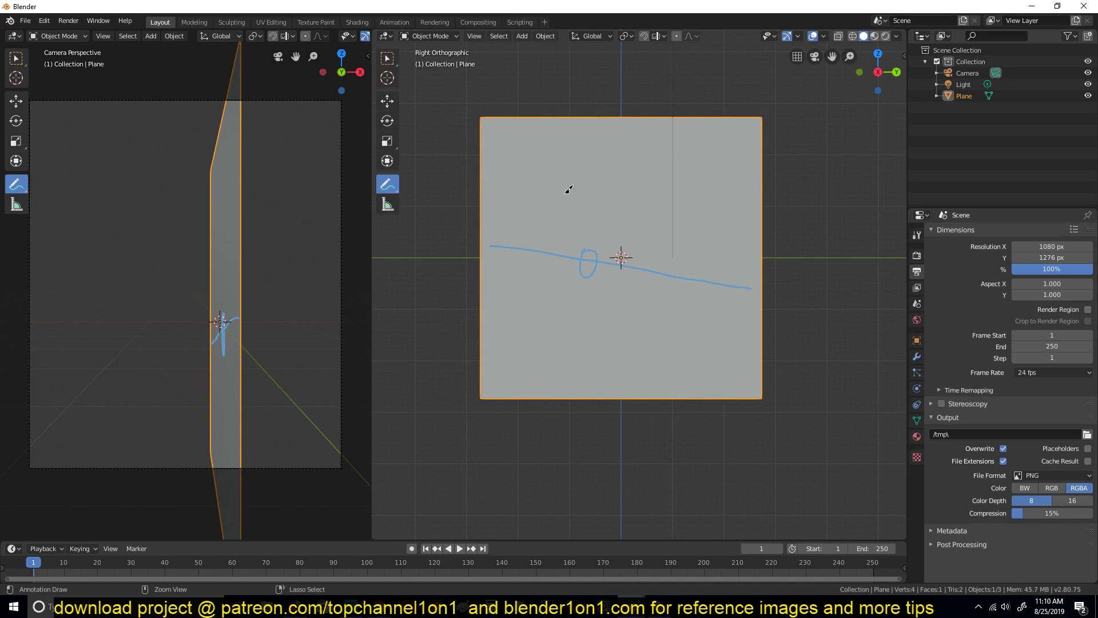
mouse_move(604, 104)
left_mouse_down()
mouse_move(595, 238)
mouse_move(558, 424)
left_mouse_up()
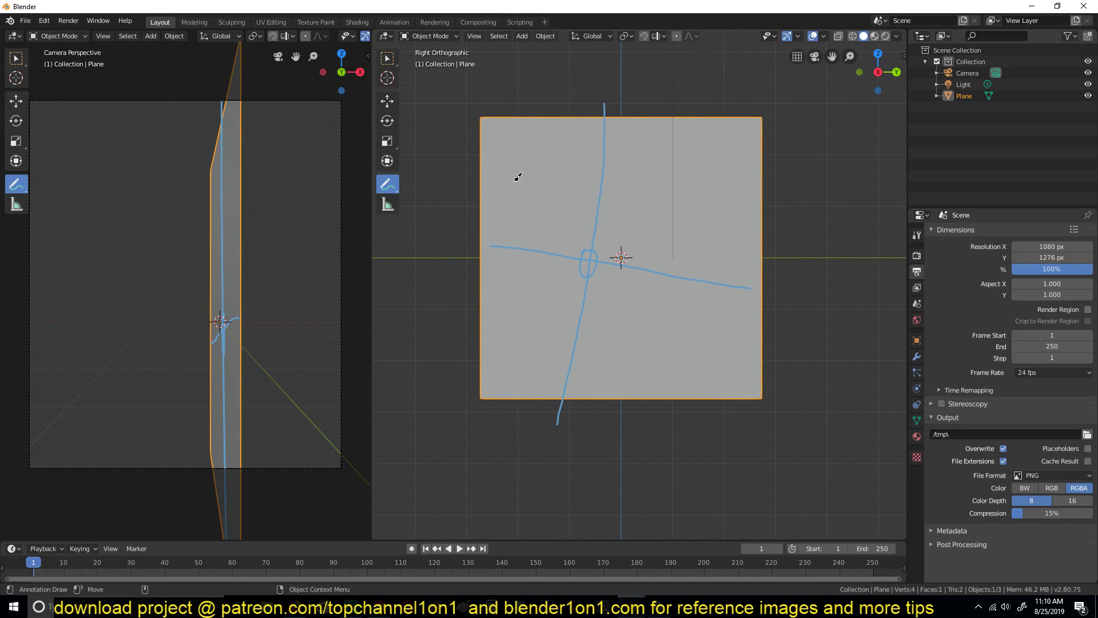
left_click_drag(509, 141, 674, 378)
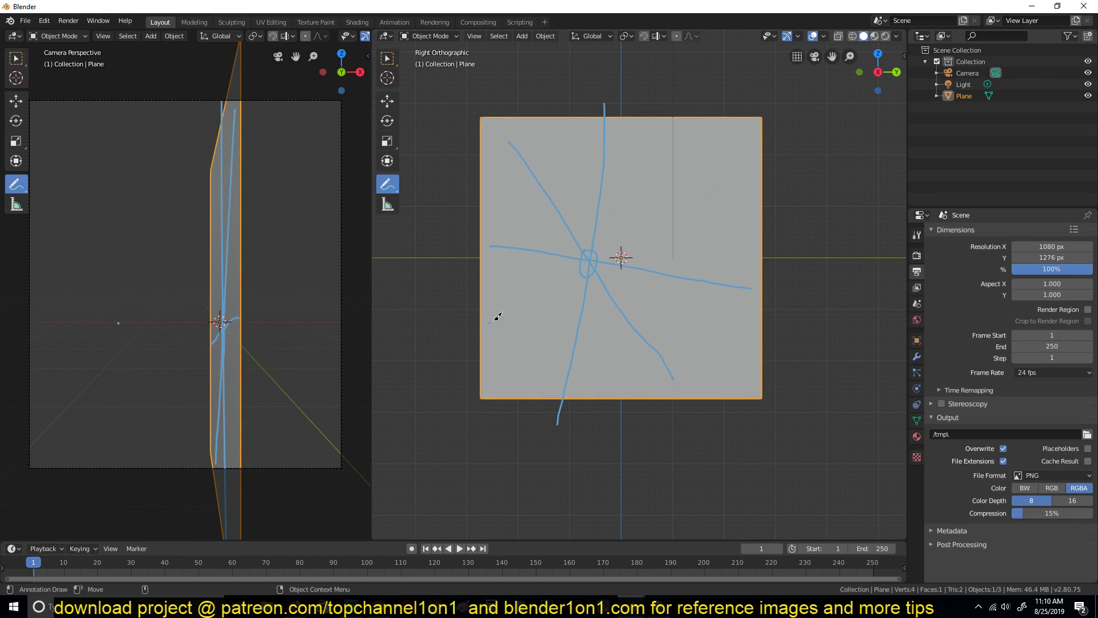
left_click_drag(492, 322, 722, 177)
mouse_move(605, 200)
left_mouse_down()
mouse_move(544, 292)
mouse_move(600, 311)
mouse_move(651, 272)
mouse_move(638, 221)
mouse_move(610, 201)
mouse_move(564, 177)
mouse_move(500, 244)
mouse_move(529, 352)
mouse_move(653, 365)
mouse_move(713, 285)
mouse_move(661, 177)
mouse_move(594, 174)
left_mouse_up()
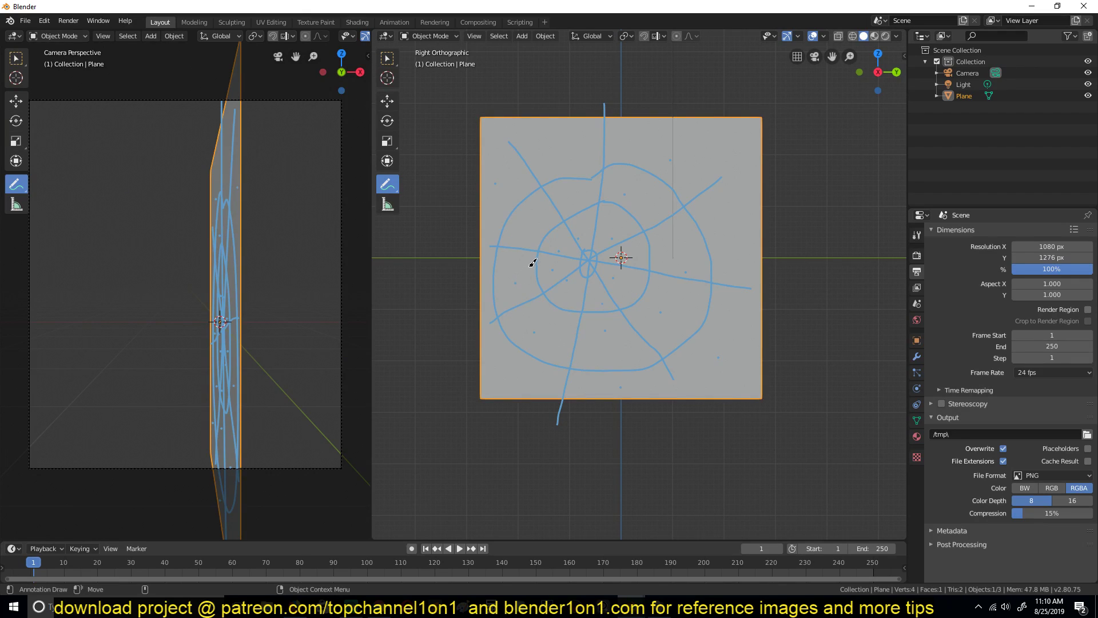
Annotate additional crack lines running from the rings outward past the plane's edges
left_click_drag(527, 279, 450, 284)
left_click_drag(531, 303, 482, 416)
left_click_drag(584, 321, 639, 409)
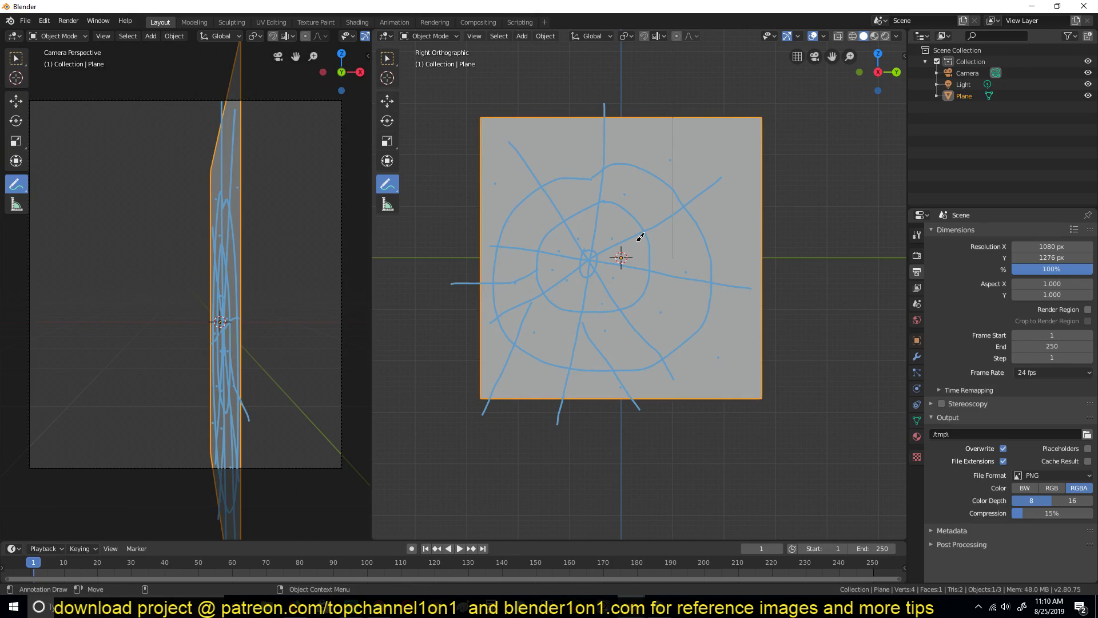
left_click_drag(646, 245, 792, 262)
left_click_drag(703, 219, 784, 191)
left_click_drag(722, 177, 777, 116)
left_click_drag(665, 183, 685, 54)
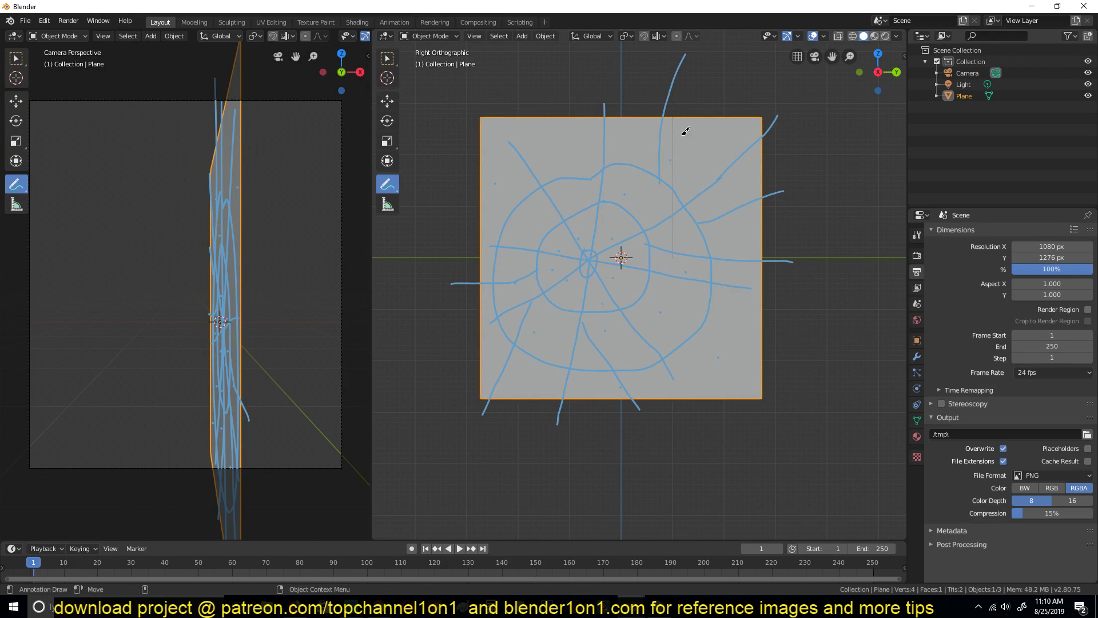
Leave annotation drawing for the Move tool and add a Solidify modifier to the plane
middle_click_drag(631, 319, 583, 329)
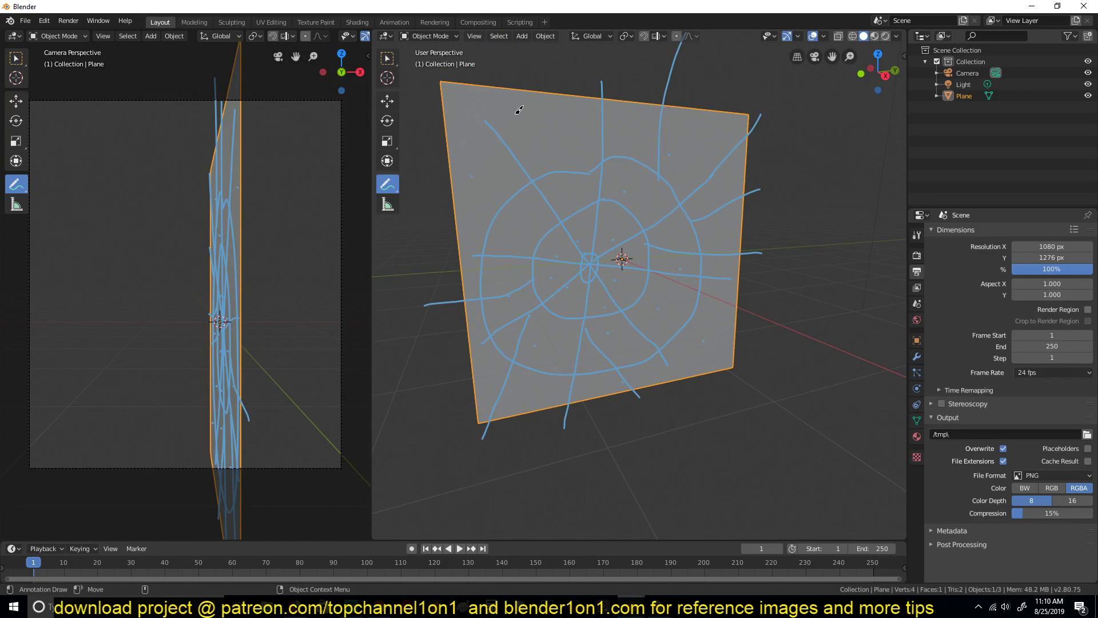
left_click(387, 101)
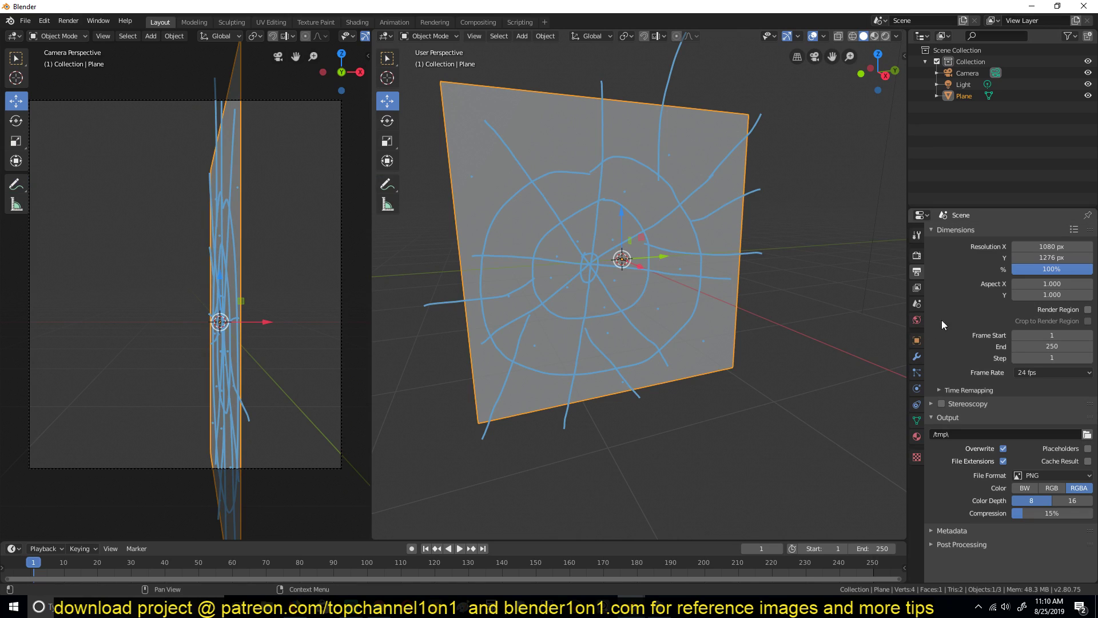
left_click(916, 356)
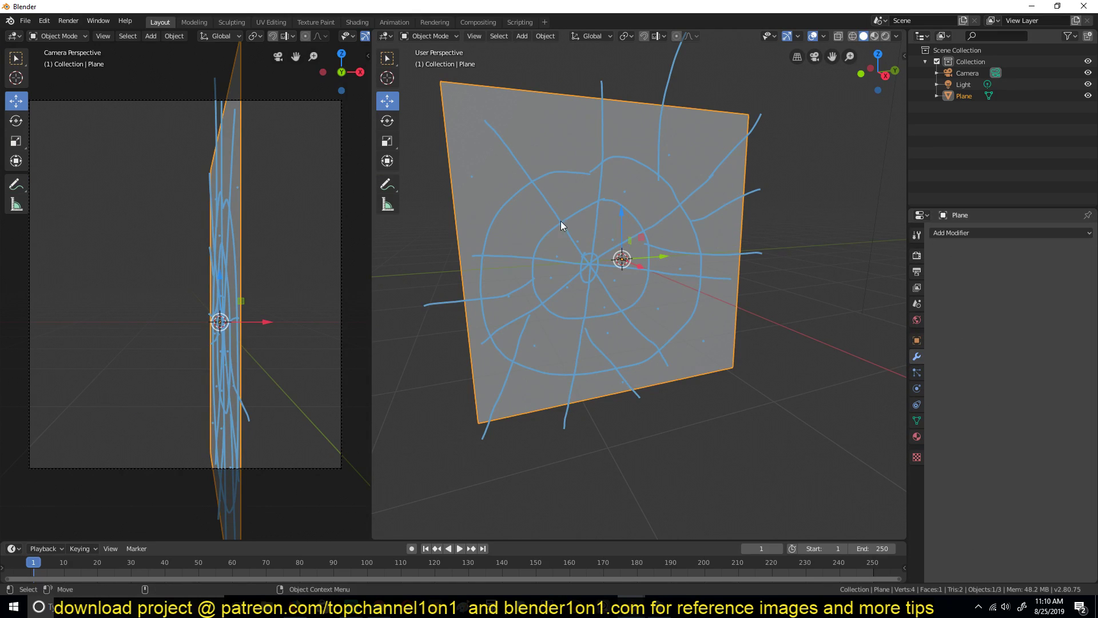
mouse_move(561, 225)
middle_mouse_down()
mouse_move(669, 245)
mouse_move(638, 195)
mouse_move(630, 84)
mouse_move(569, 206)
middle_mouse_up()
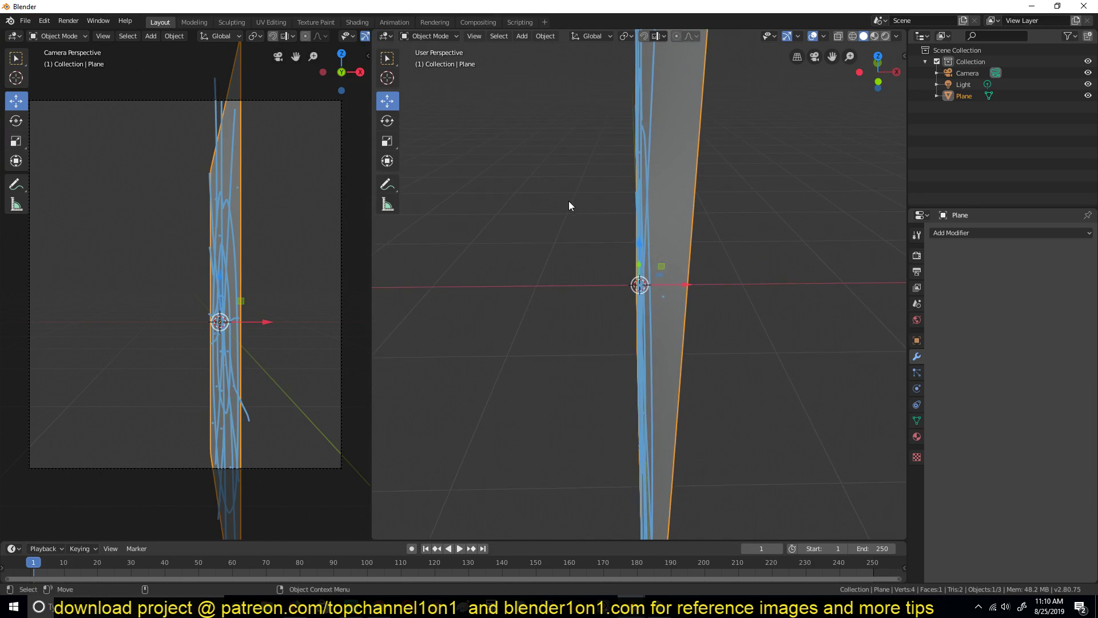
middle_click_drag(578, 147, 566, 243)
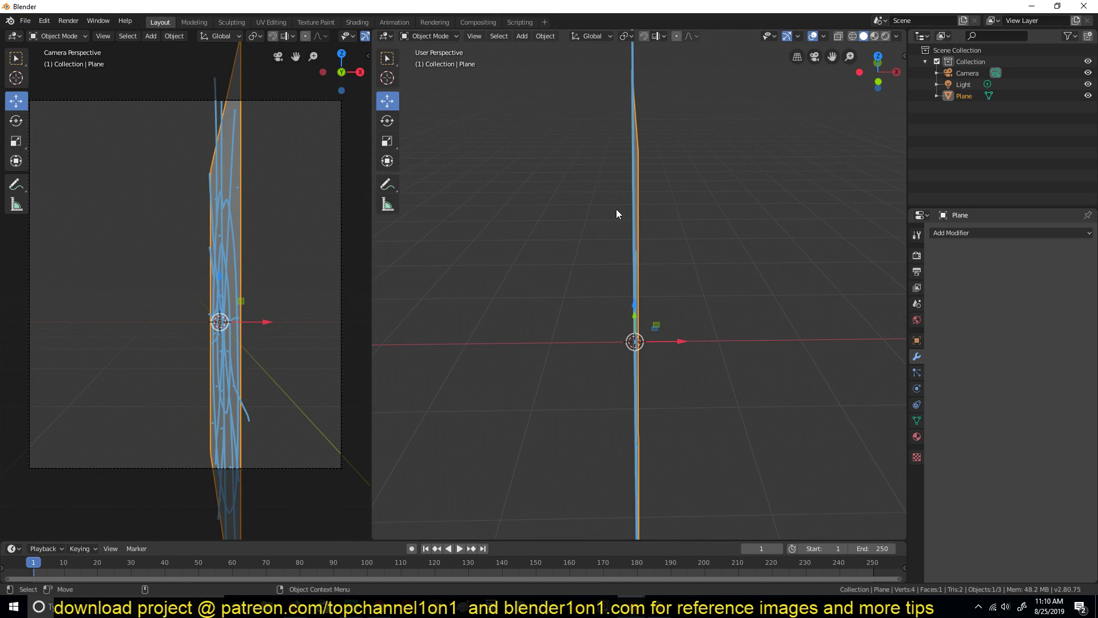
middle_click_drag(618, 213, 743, 229)
left_click(968, 233)
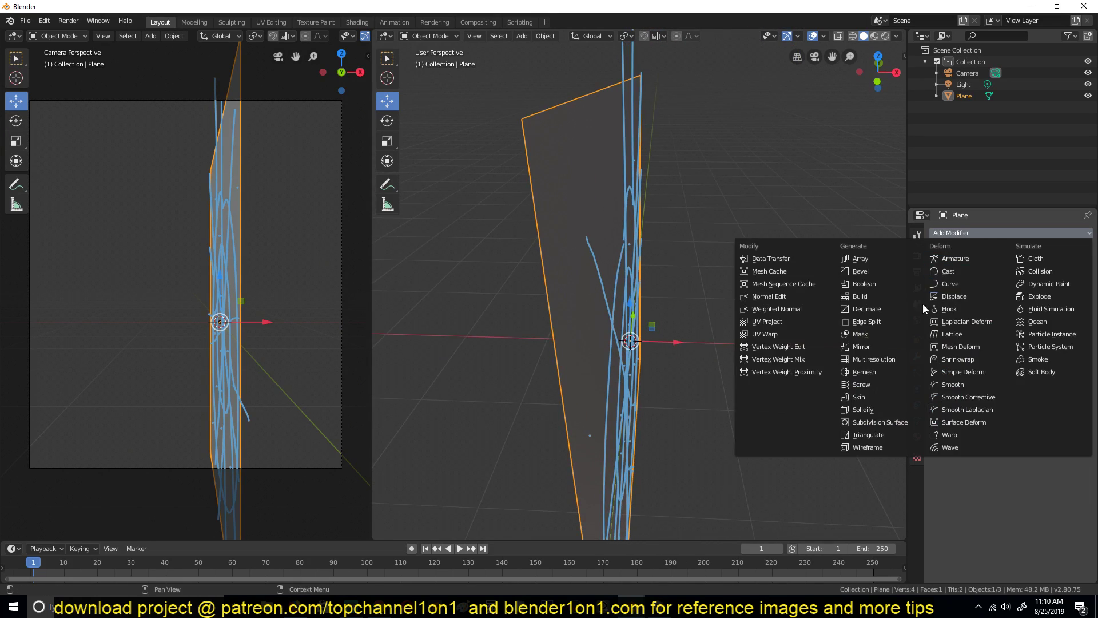
left_click(876, 416)
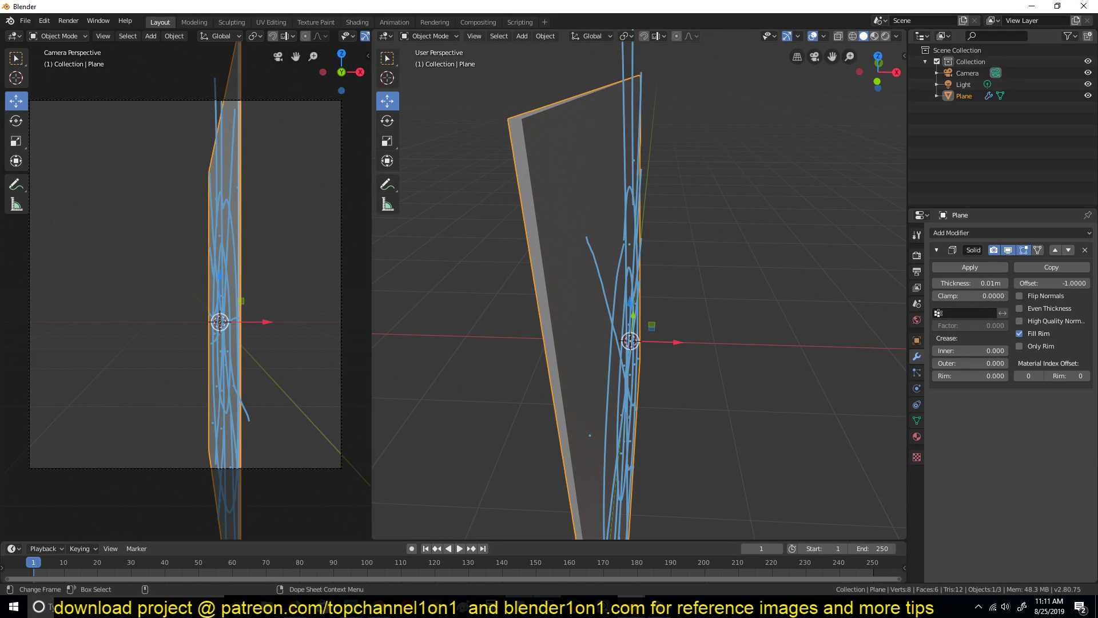
Switch to the finished break glass.blend window, examine the flying shards around frame 68, and return to the new scene
mouse_move(632, 606)
left_click(578, 550)
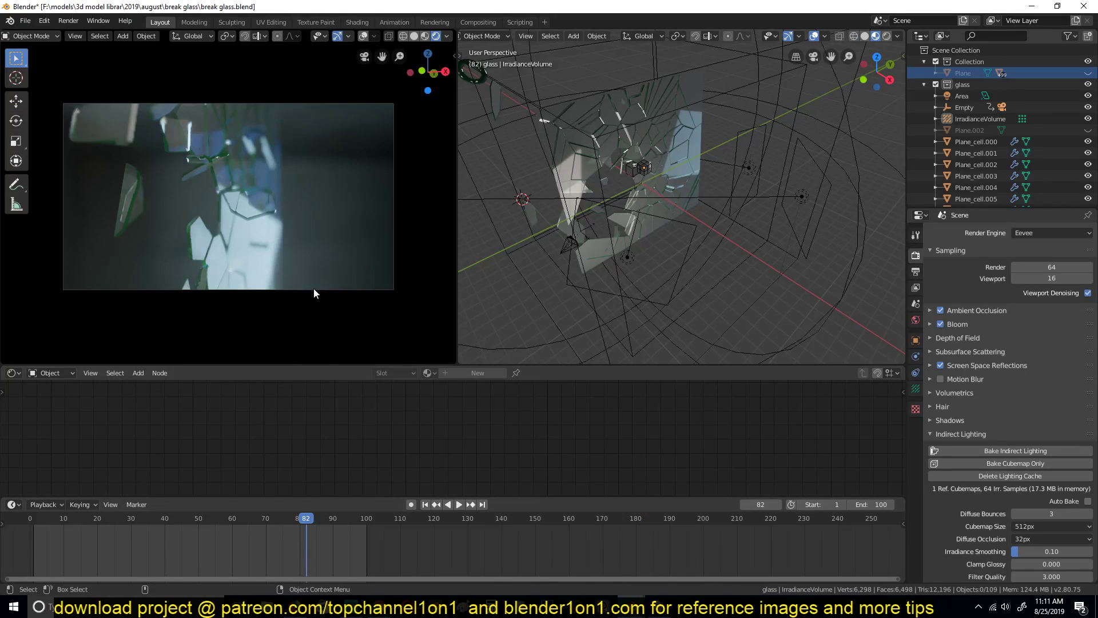
left_click_drag(288, 516, 255, 520)
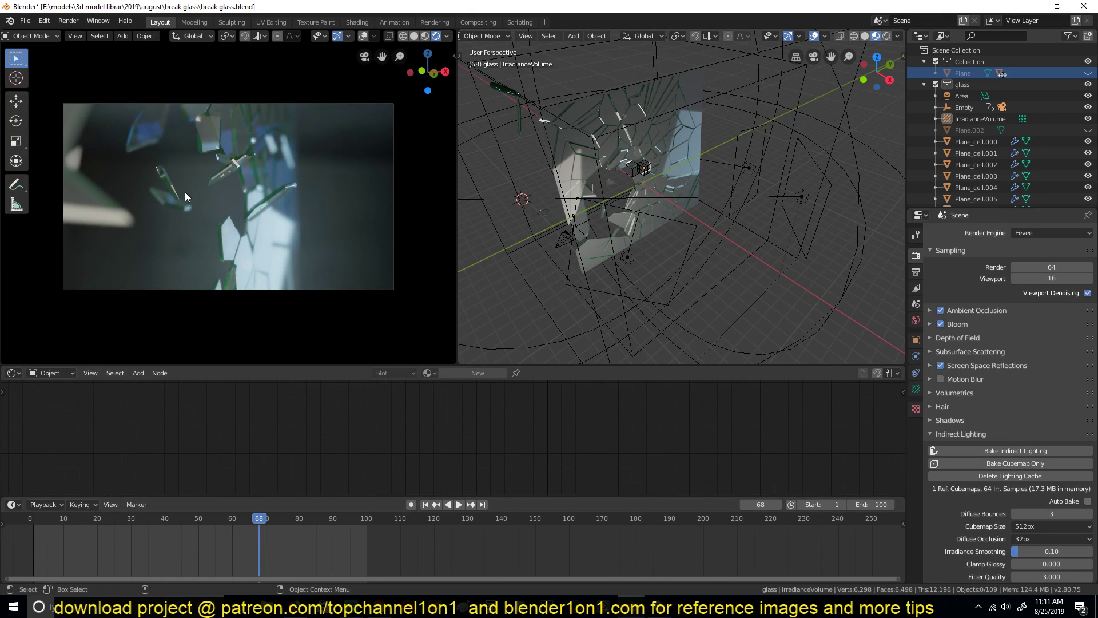
scroll(187, 188, "up", 1)
middle_click_drag(188, 188, 233, 199, "shift")
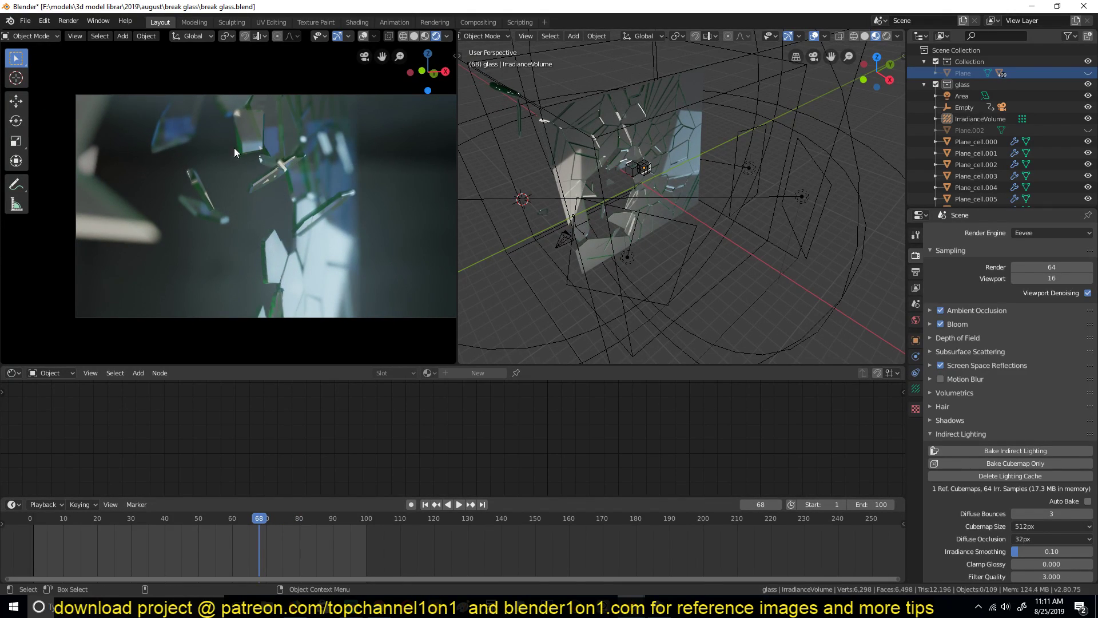
mouse_move(646, 605)
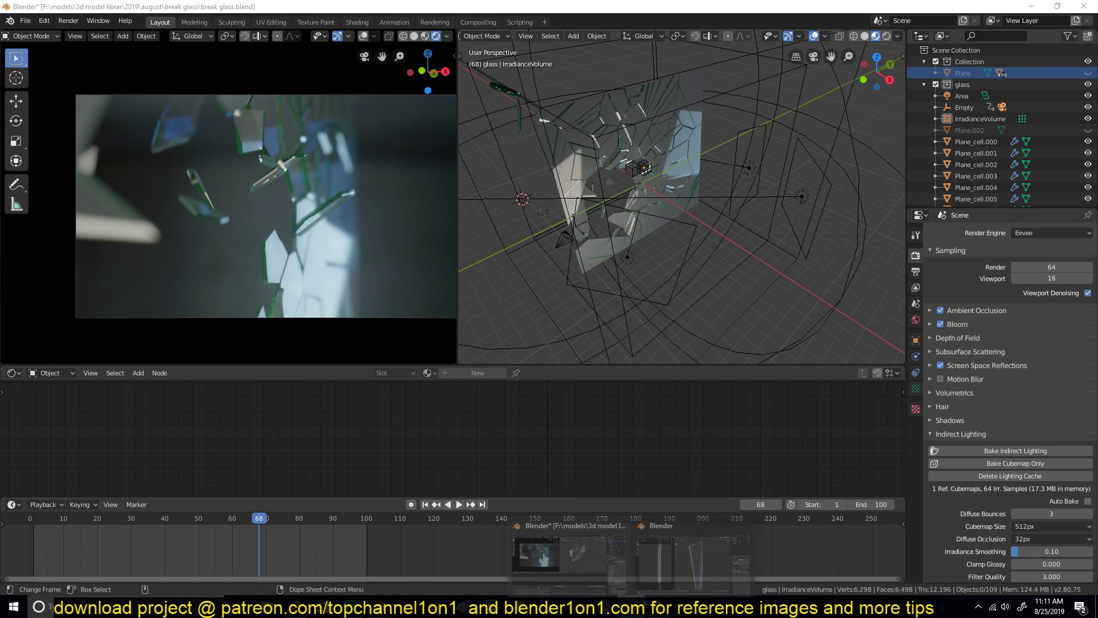
left_click(643, 561)
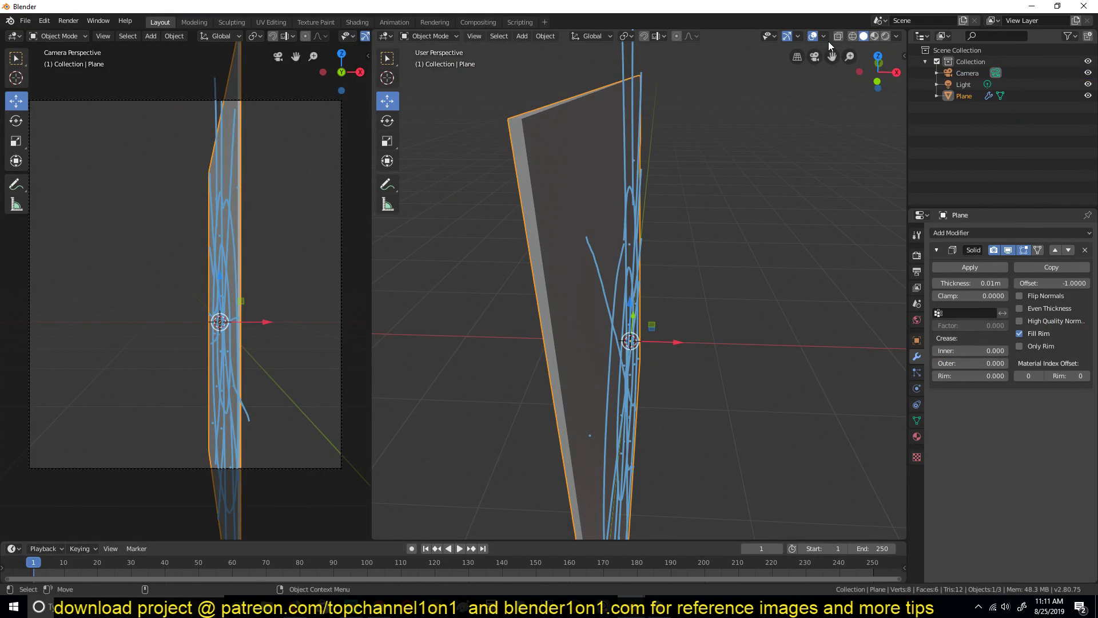
Split the larger 3D viewport horizontally and turn the lower area into a Shader Editor
left_click_drag(906, 31, 686, 359)
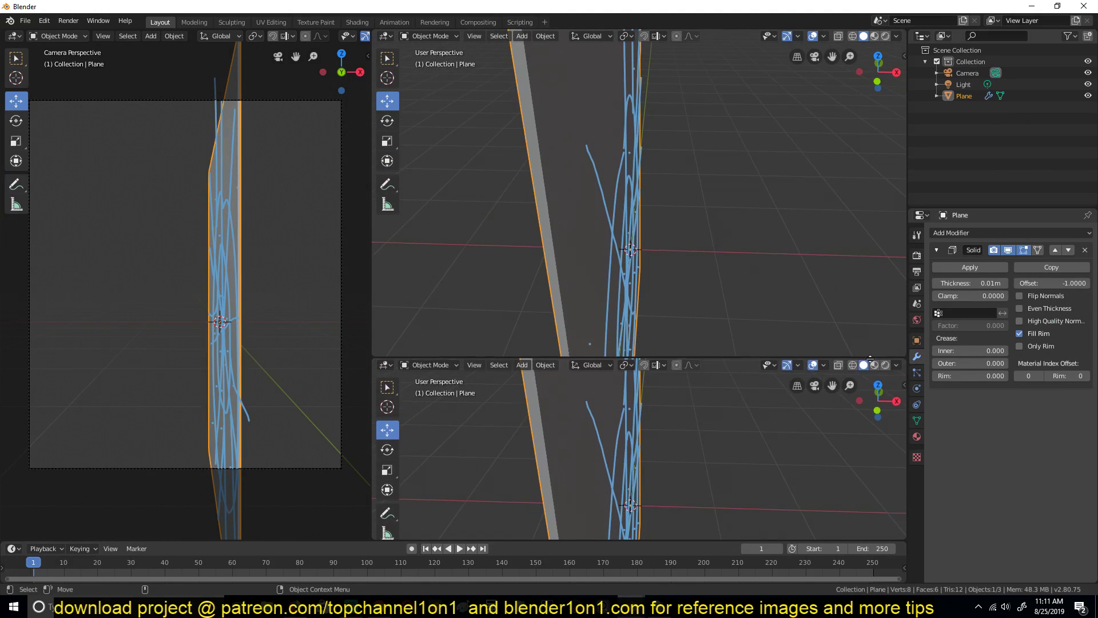
left_click(380, 365)
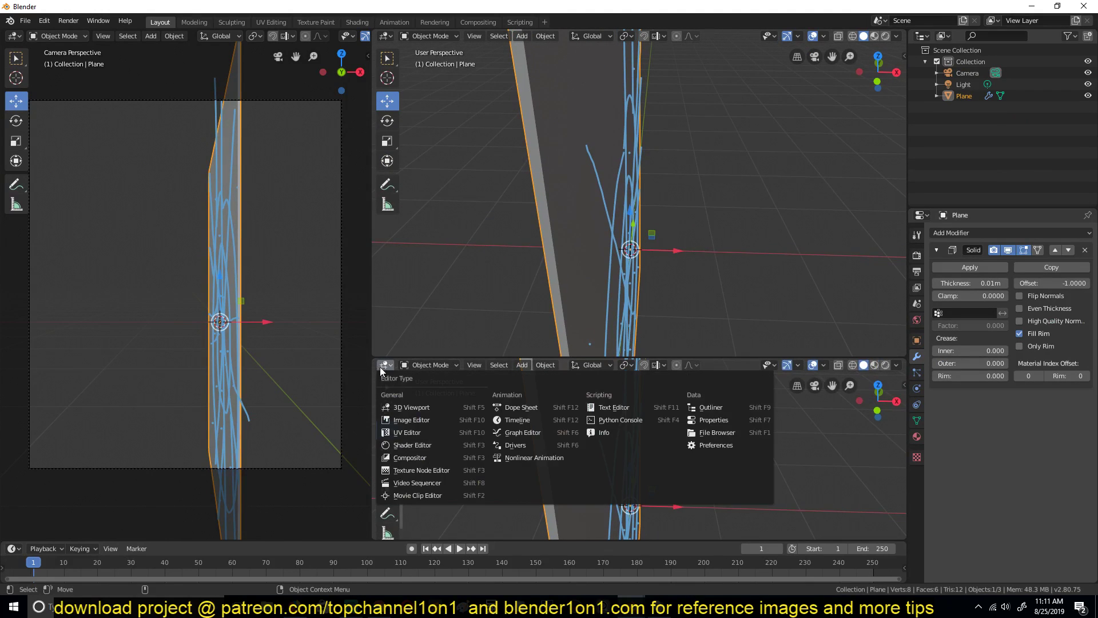
left_click(417, 444)
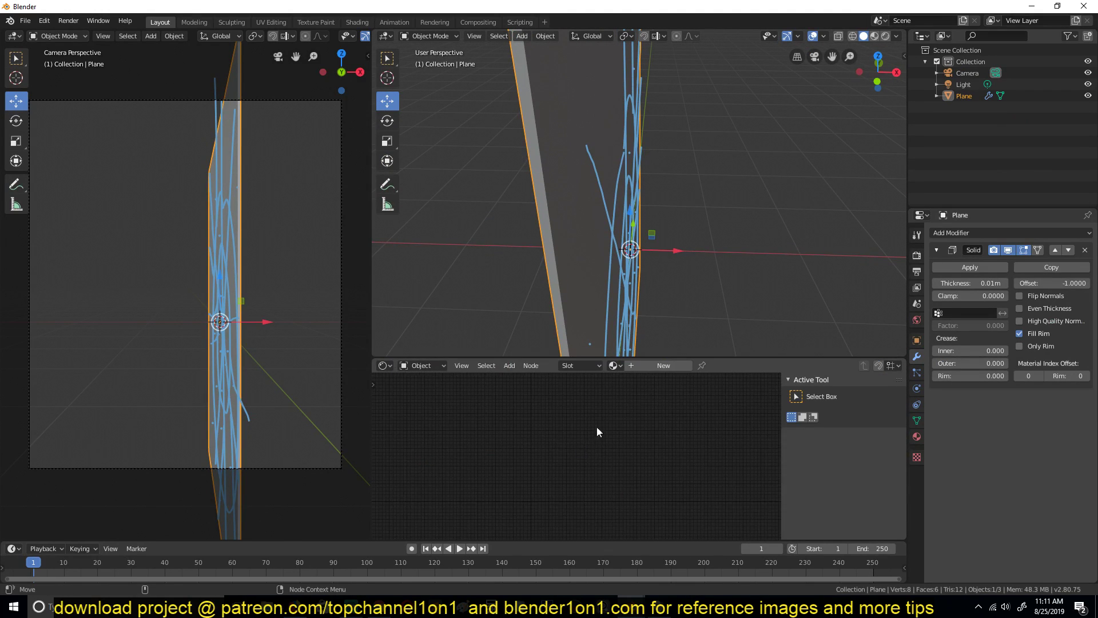
Add a material slot to the plane and create a new material named glass in it
left_click(917, 437)
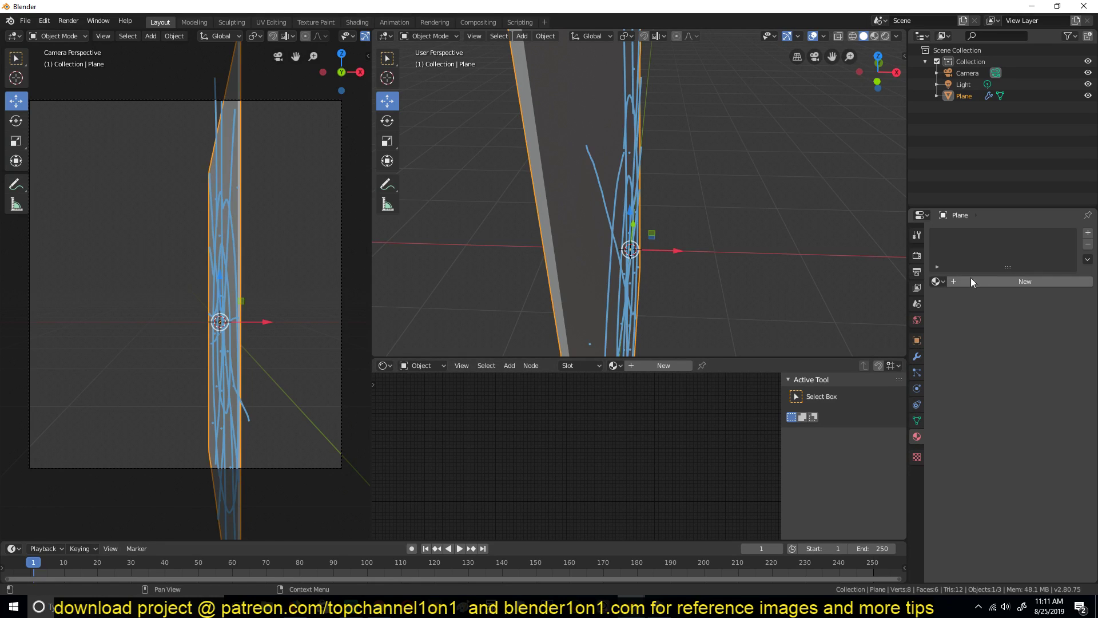
left_click(1088, 233)
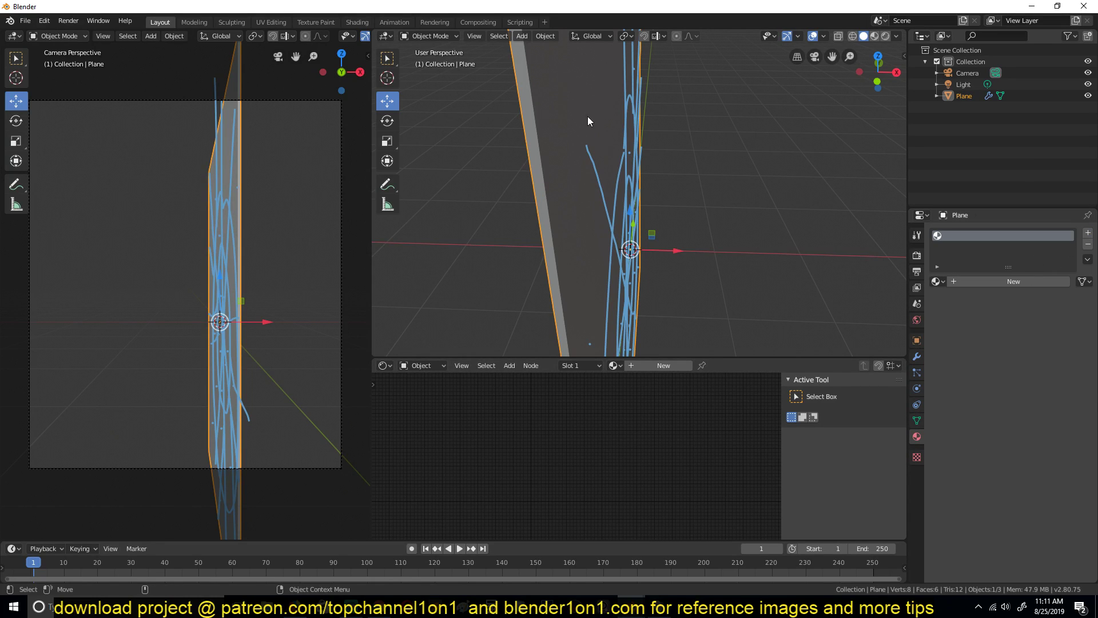
middle_click_drag(588, 116, 524, 113)
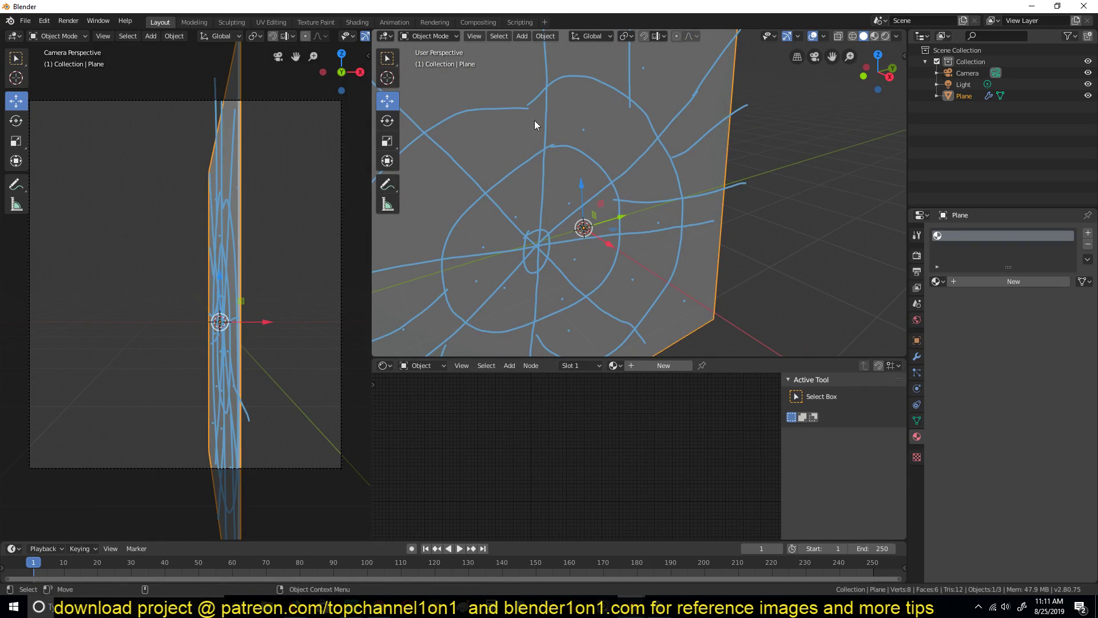
left_click(654, 370)
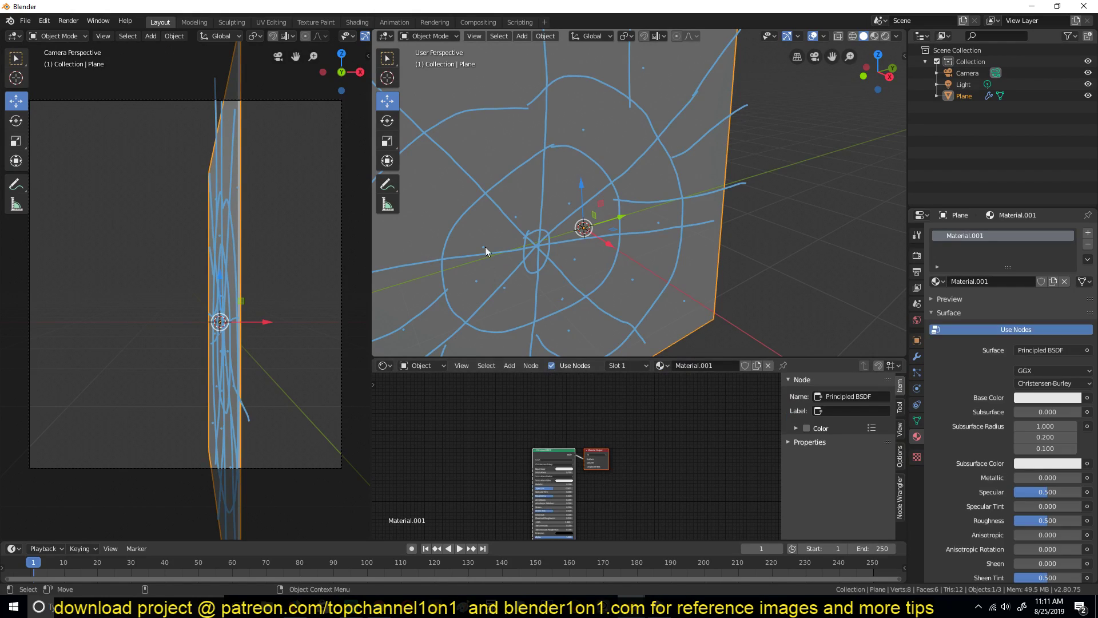
left_click(707, 365)
type("glass")
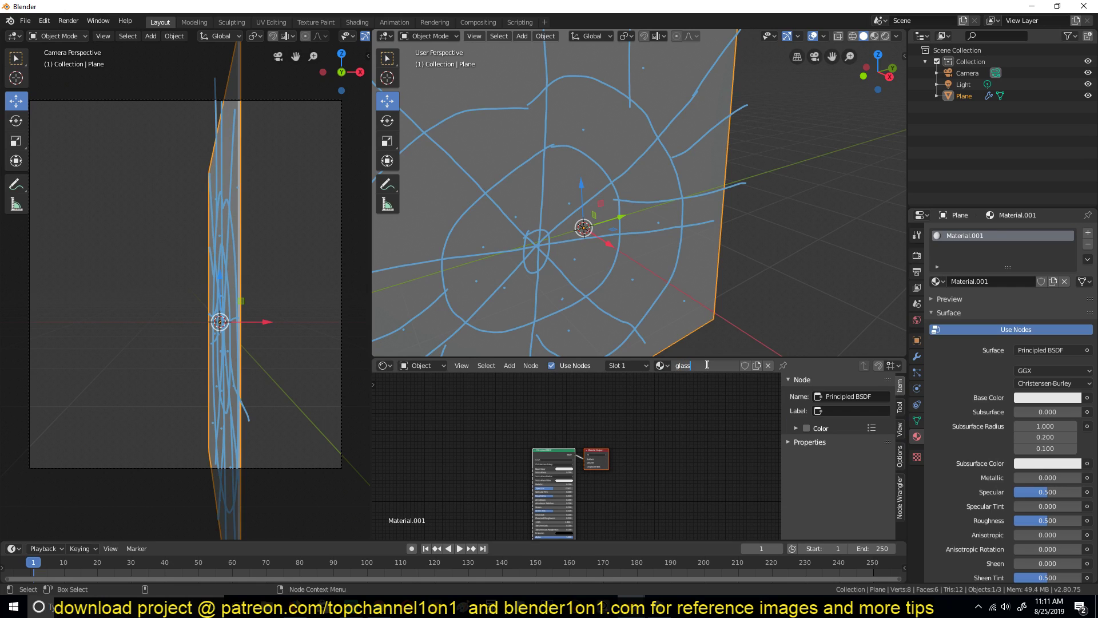
key("Return")
Switch the camera viewport to Rendered shading
scroll(667, 420, "up", 4)
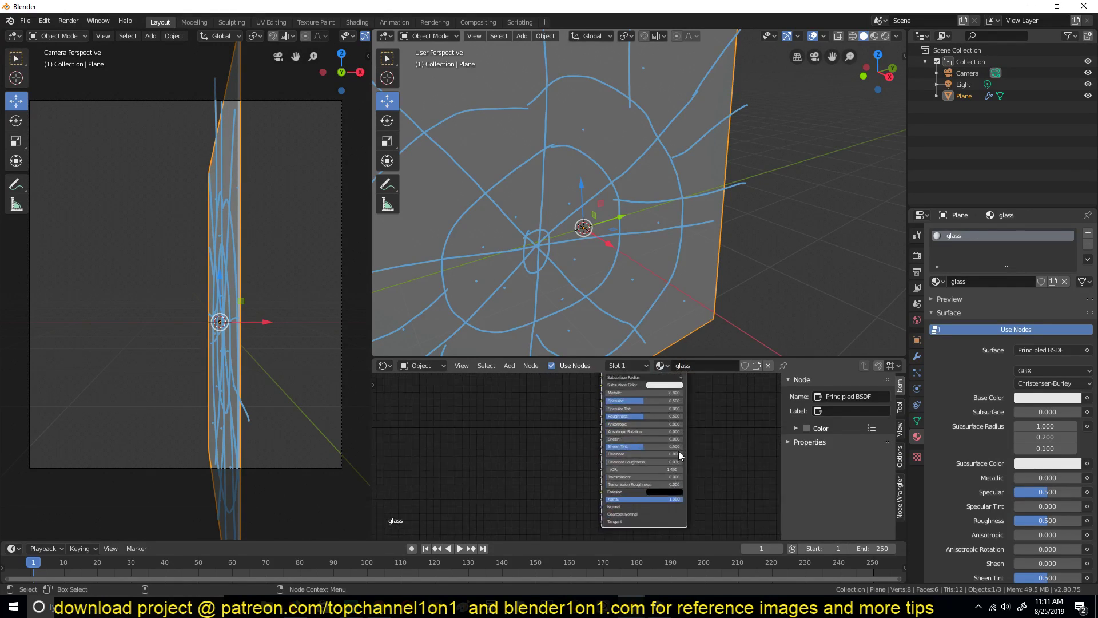
scroll(679, 451, "up", 3)
scroll(658, 440, "down", 2, "ctrl")
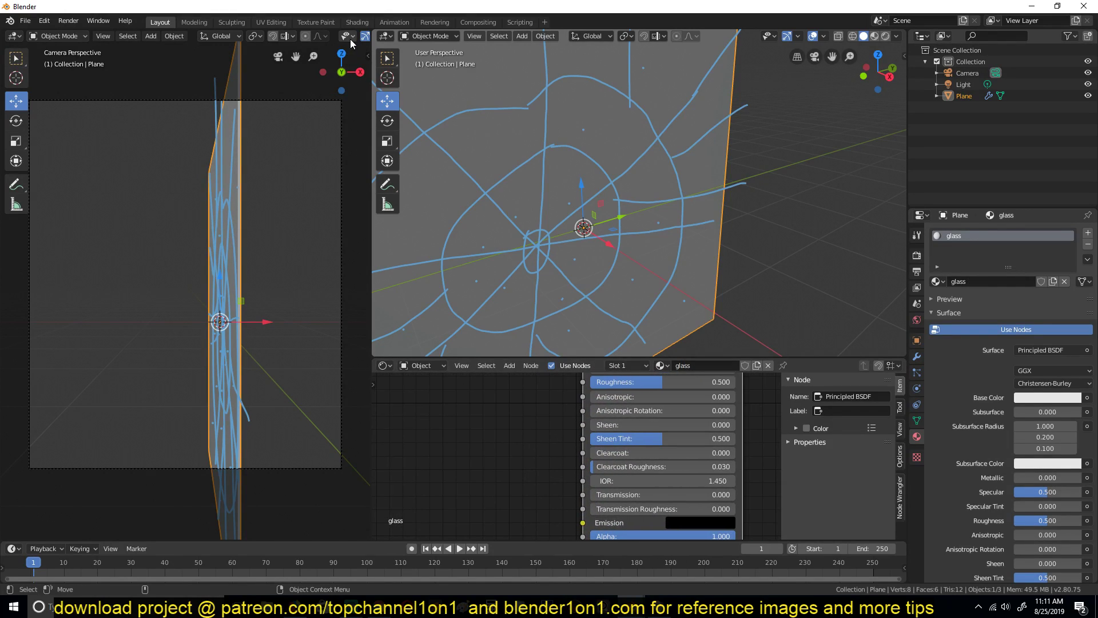
scroll(351, 41, "down", 5)
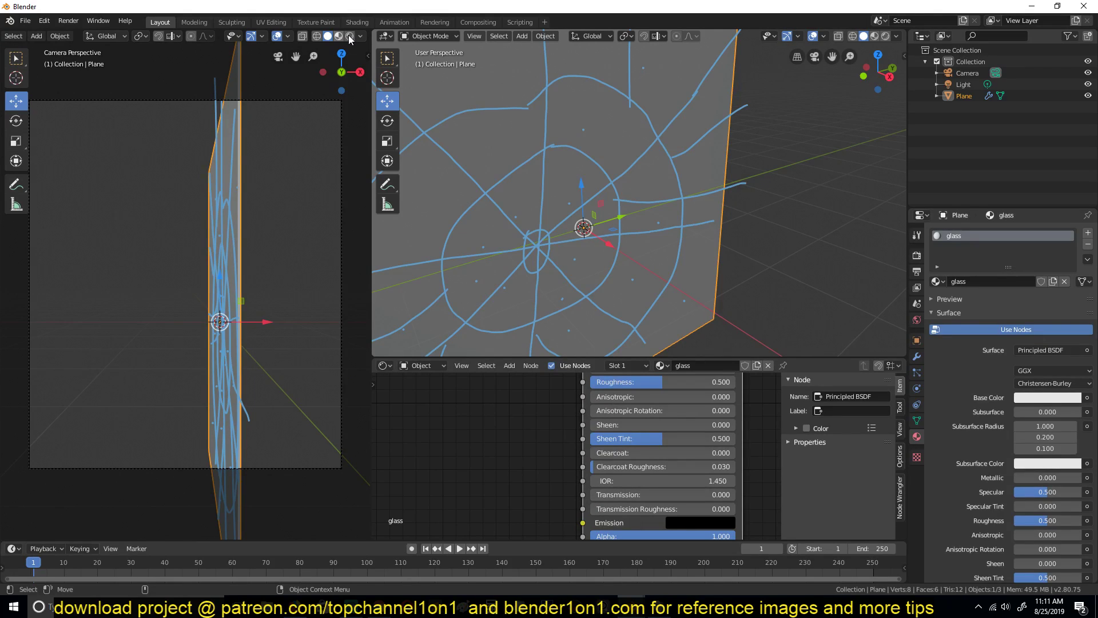
left_click(347, 36)
left_click(349, 37)
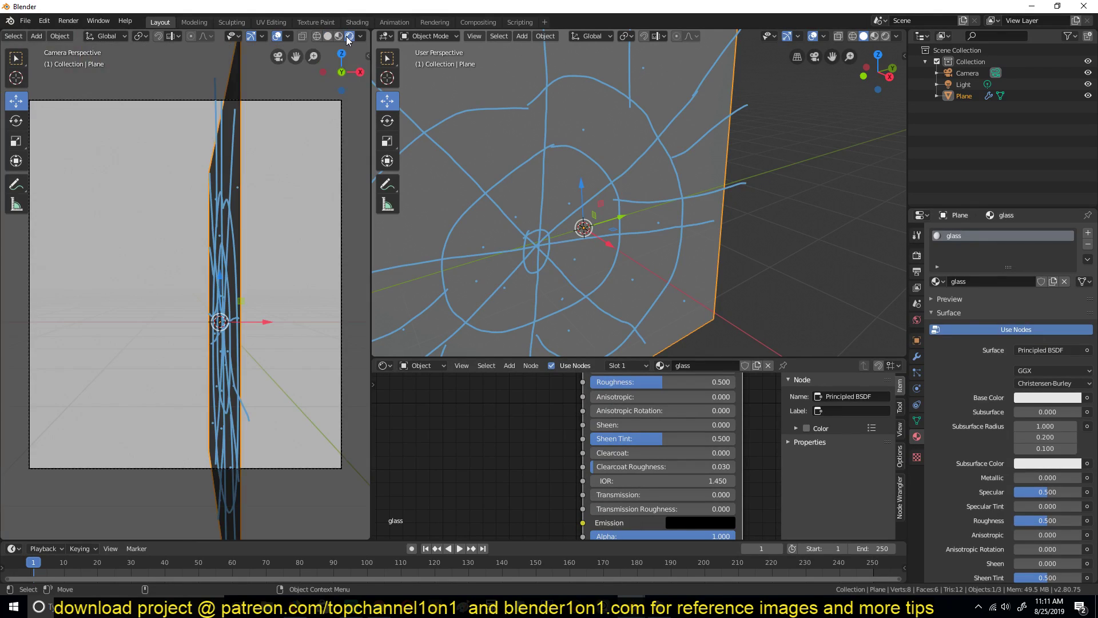
Set the thickness of the plane's Solidify modifier to 0.04 m
key("alt+a")
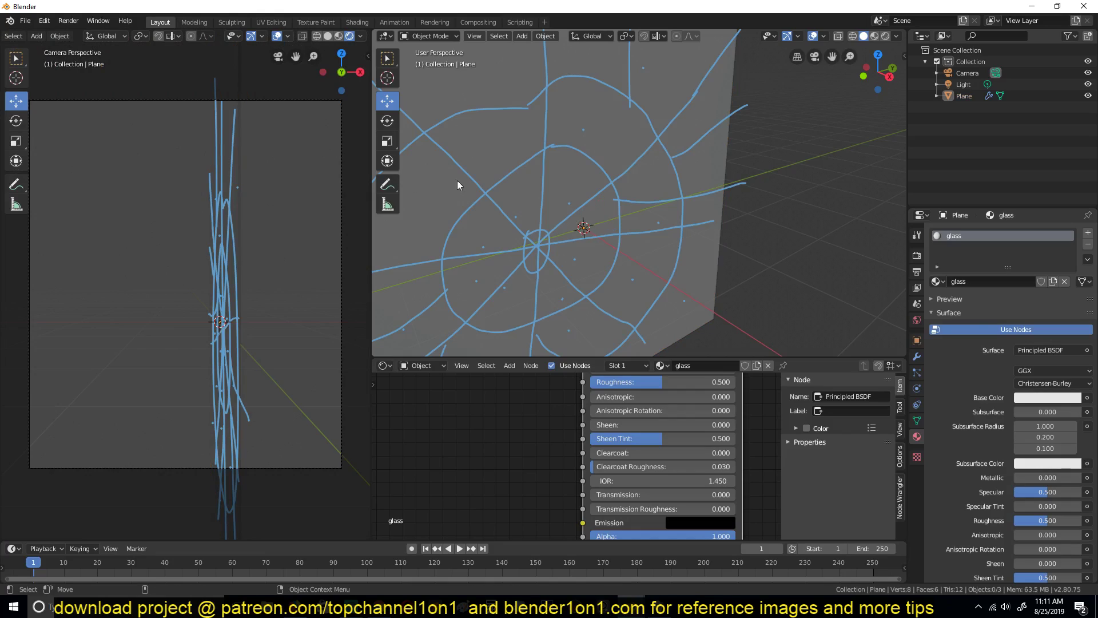
left_click(779, 178)
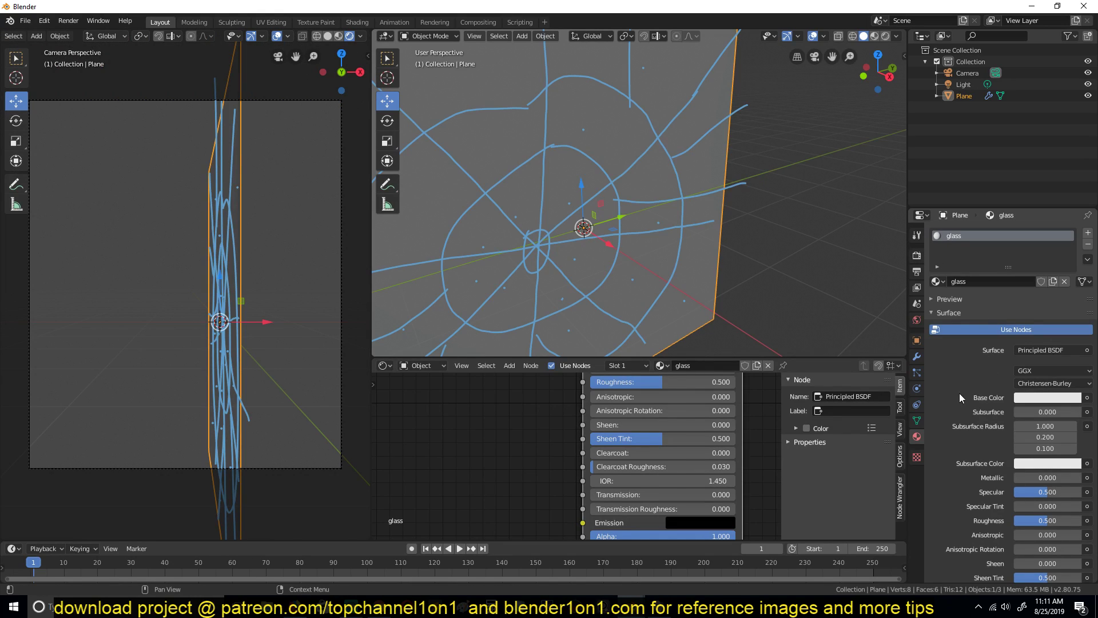
left_click(917, 357)
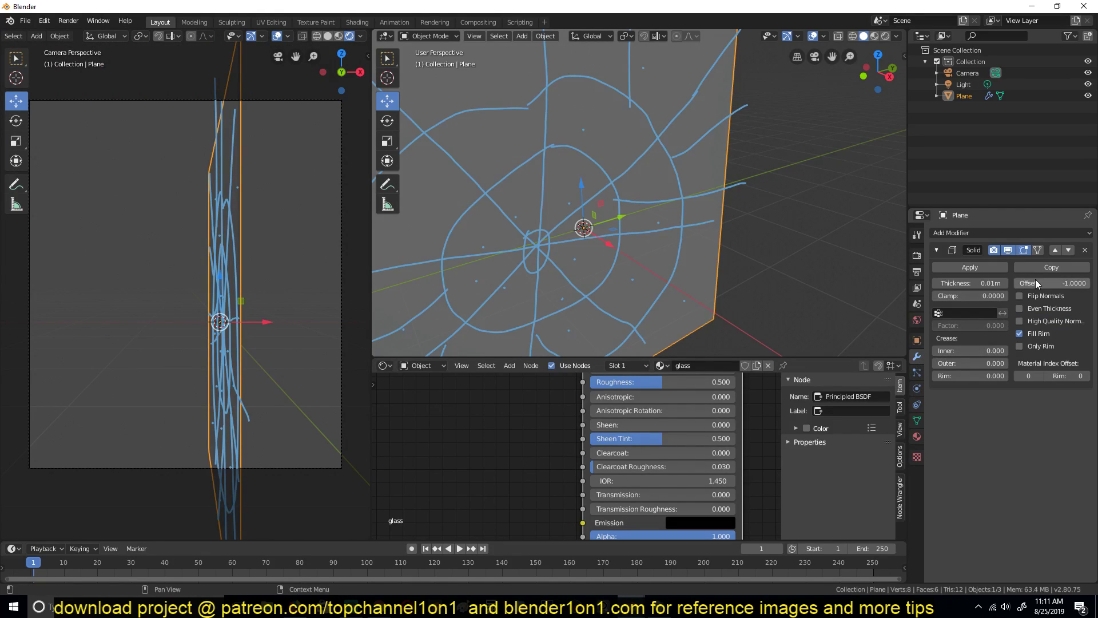
left_click_drag(971, 282, 1004, 282)
scroll(661, 417, "down", 3)
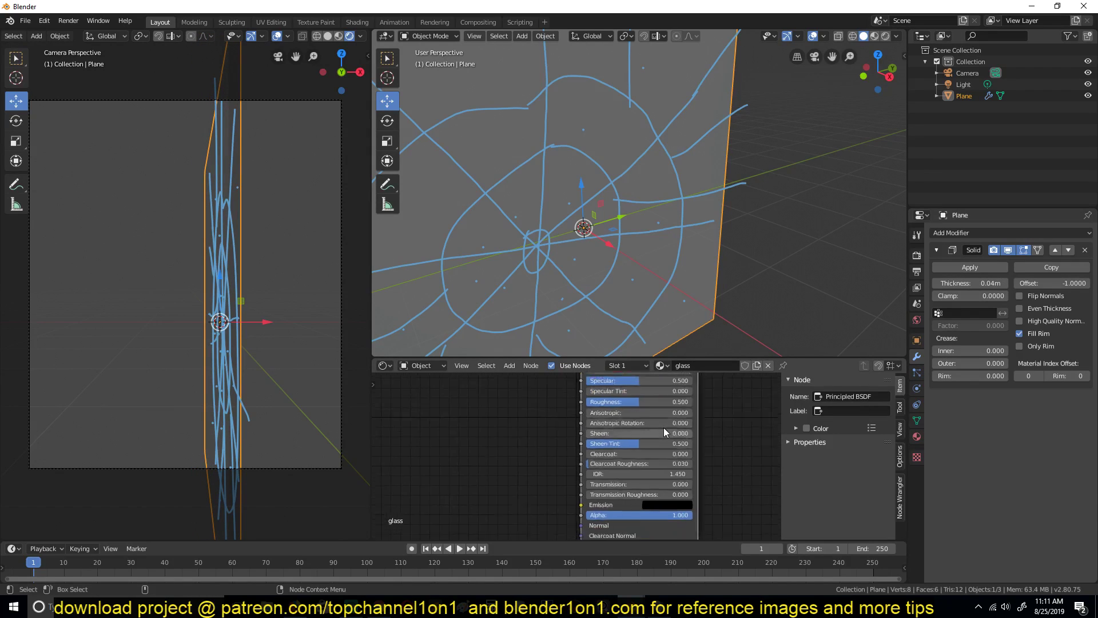
scroll(655, 426, "down", 2, "shift")
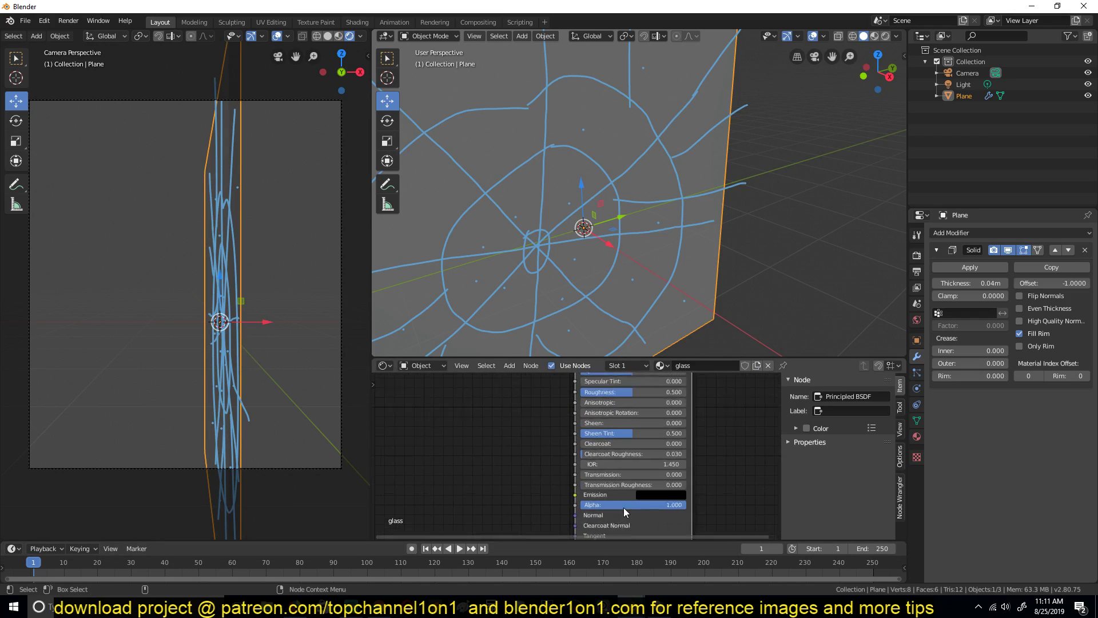
Set the Transmission of the glass material's Principled BSDF to 0.973
scroll(624, 507, "up", 3)
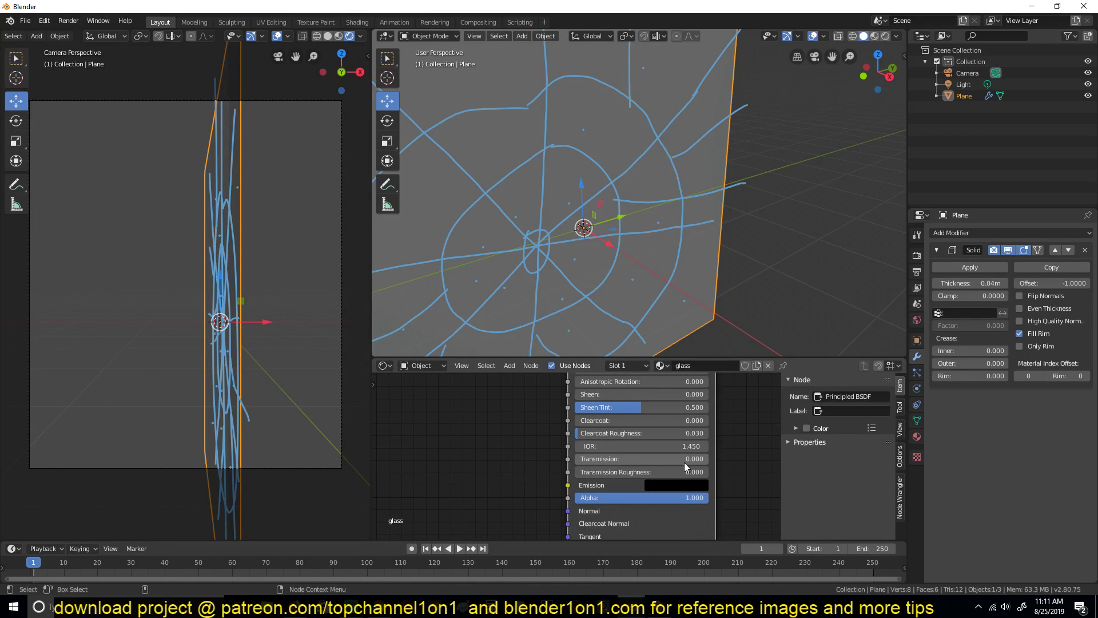
left_click_drag(685, 464, 798, 464)
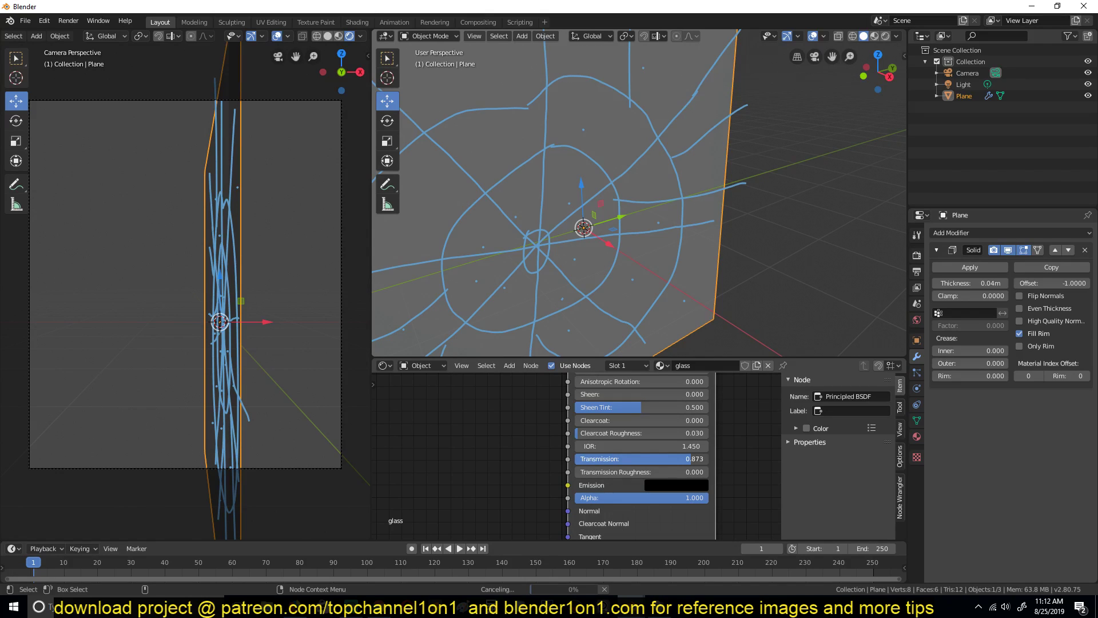
left_click_drag(691, 459, 704, 459)
Move the camera to about X 2.39 m, Y -6.84 m, Z 0.21 m and rotate it 17.1° about Z to view the glass obliquely
middle_click_drag(441, 250, 568, 249)
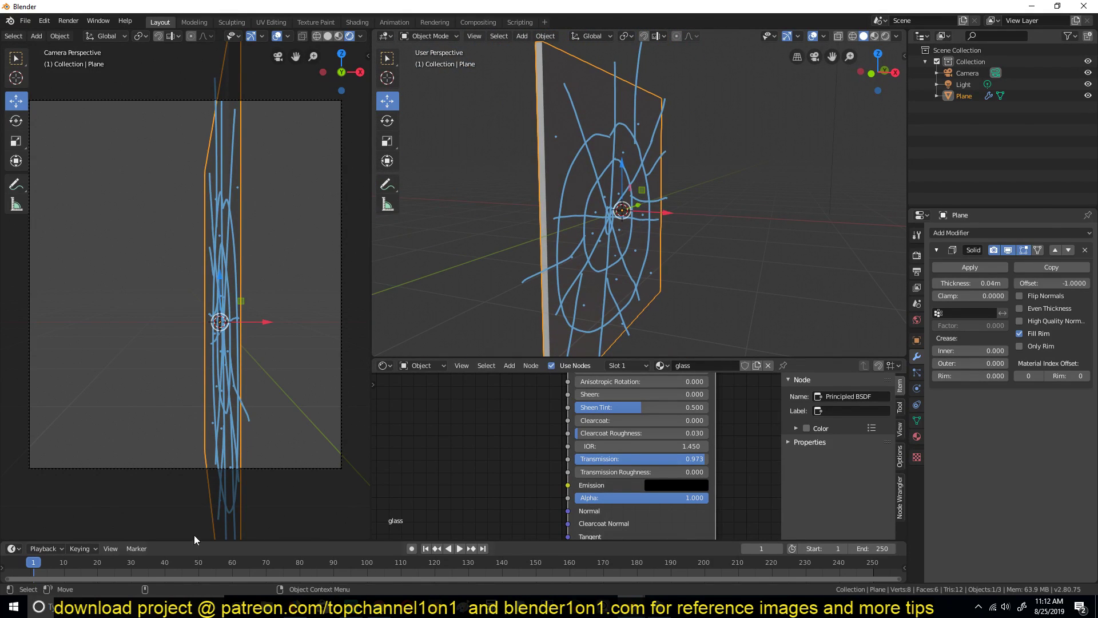
left_click(282, 101)
key("g")
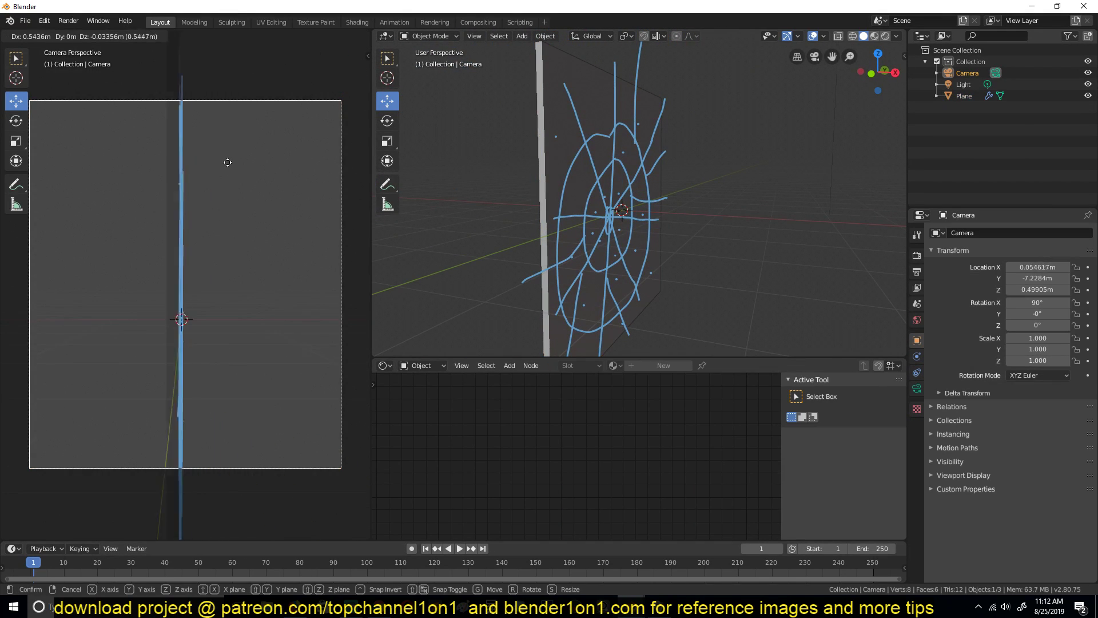
left_click(319, 163)
key("r")
key("z")
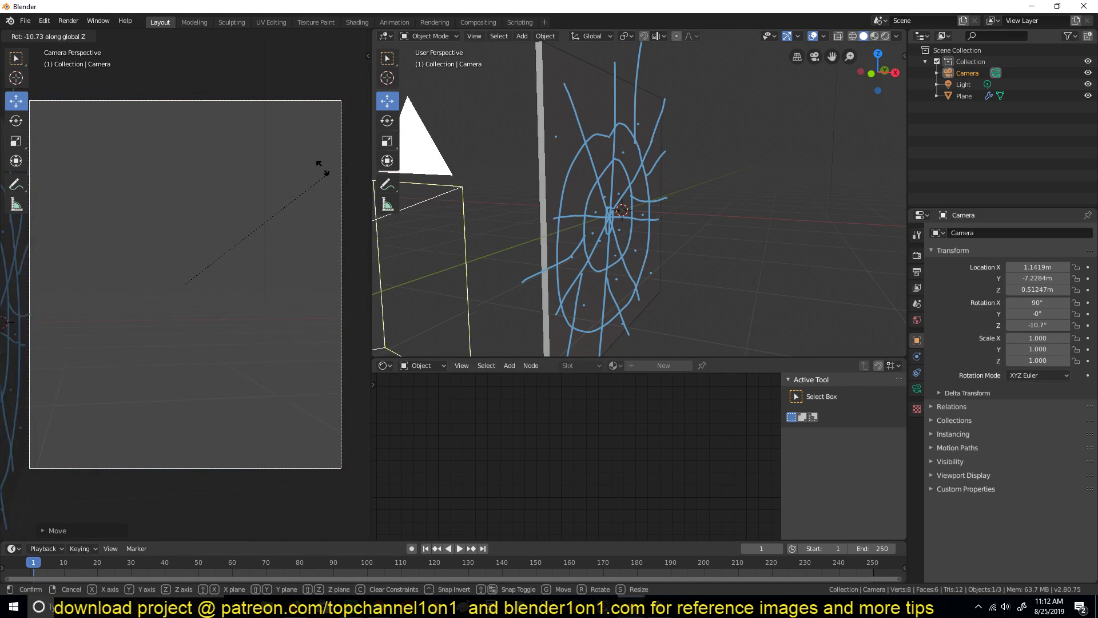
left_click(355, 258)
key("g")
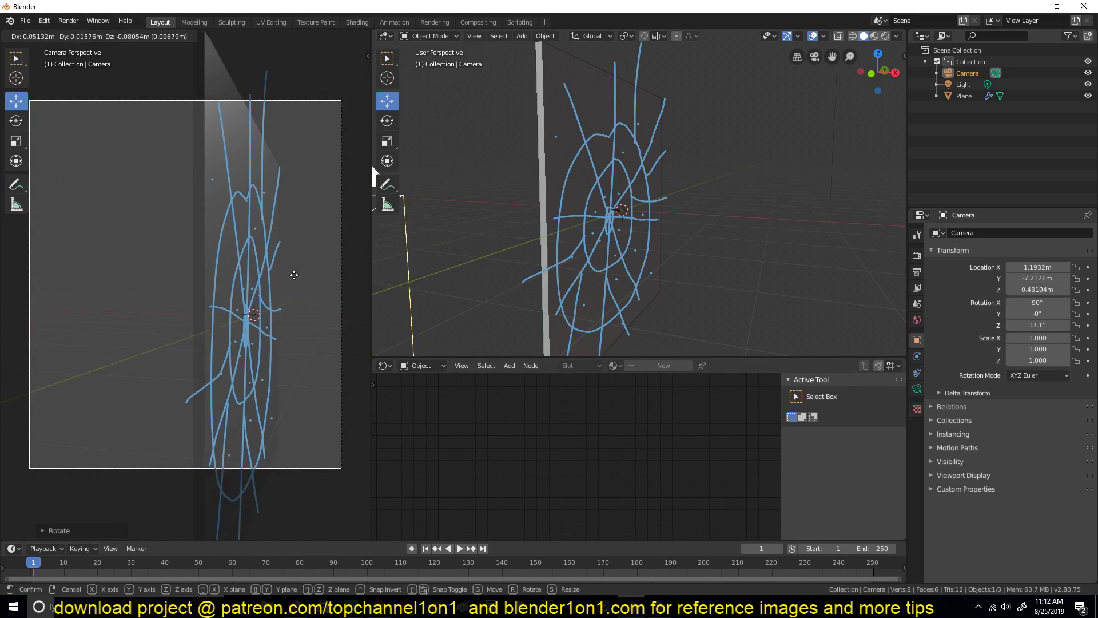
left_click(19, 291)
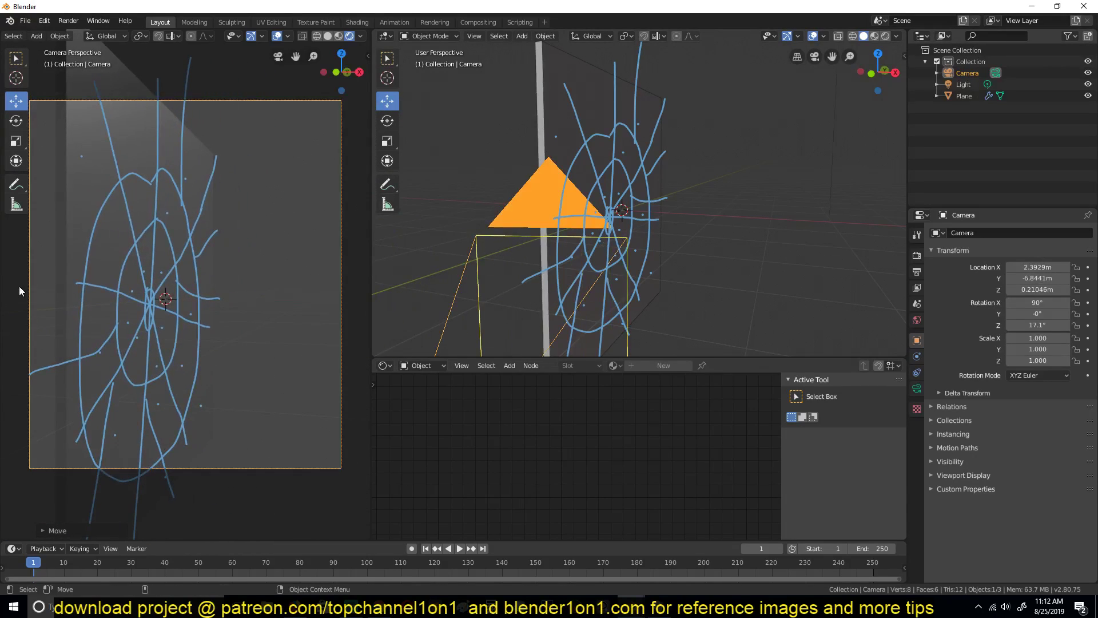
Select the plane and switch the camera viewport to LookDev shading
left_click(560, 80)
scroll(651, 420, "down", 3)
left_click(917, 356)
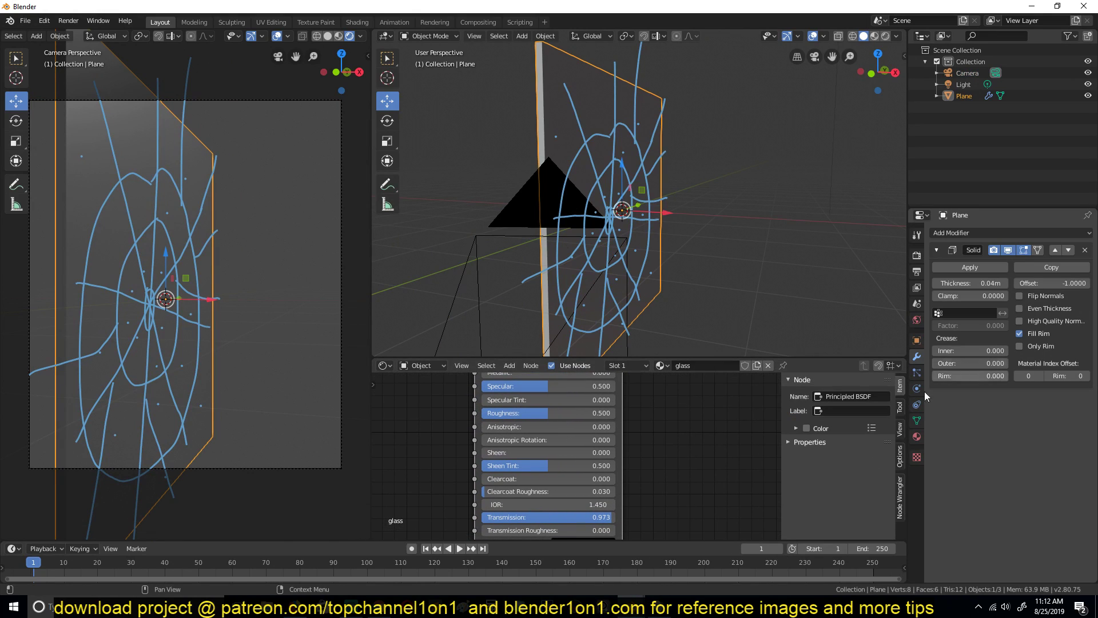
left_click(337, 35)
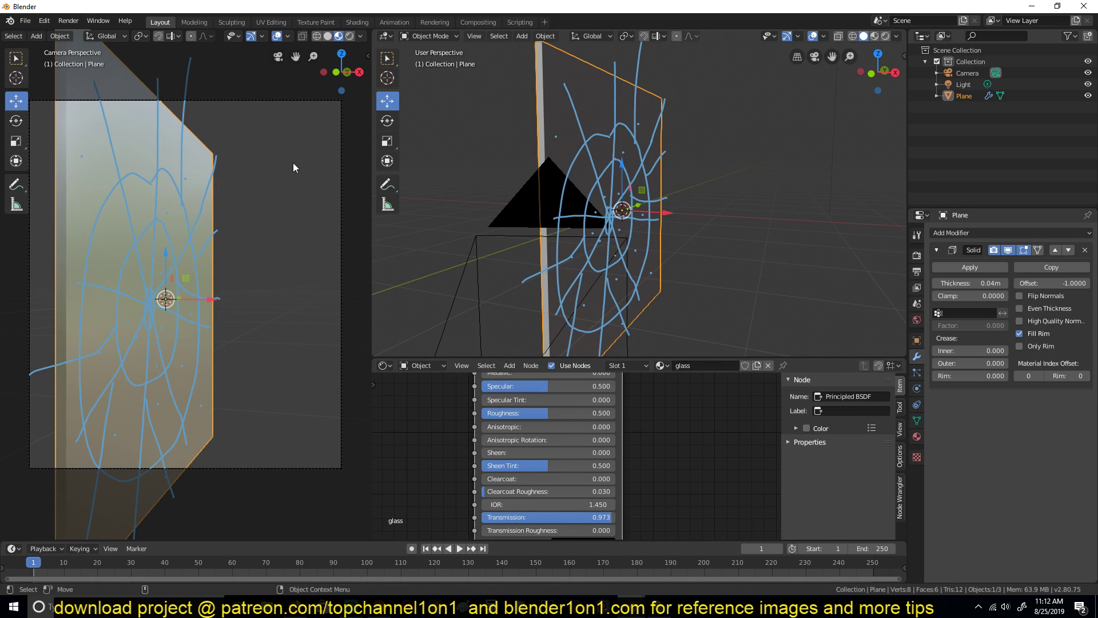
Enable Screen Space Reflections for Eevee with Refraction on, and turn on Screen Space Refraction for the glass material
left_click(917, 256)
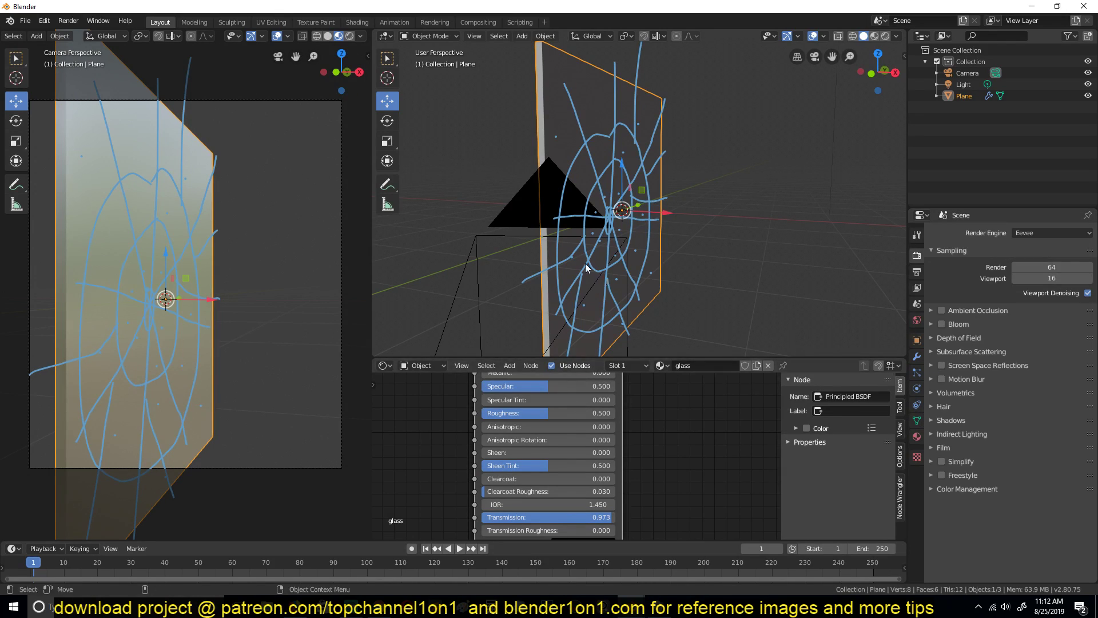
left_click(933, 378)
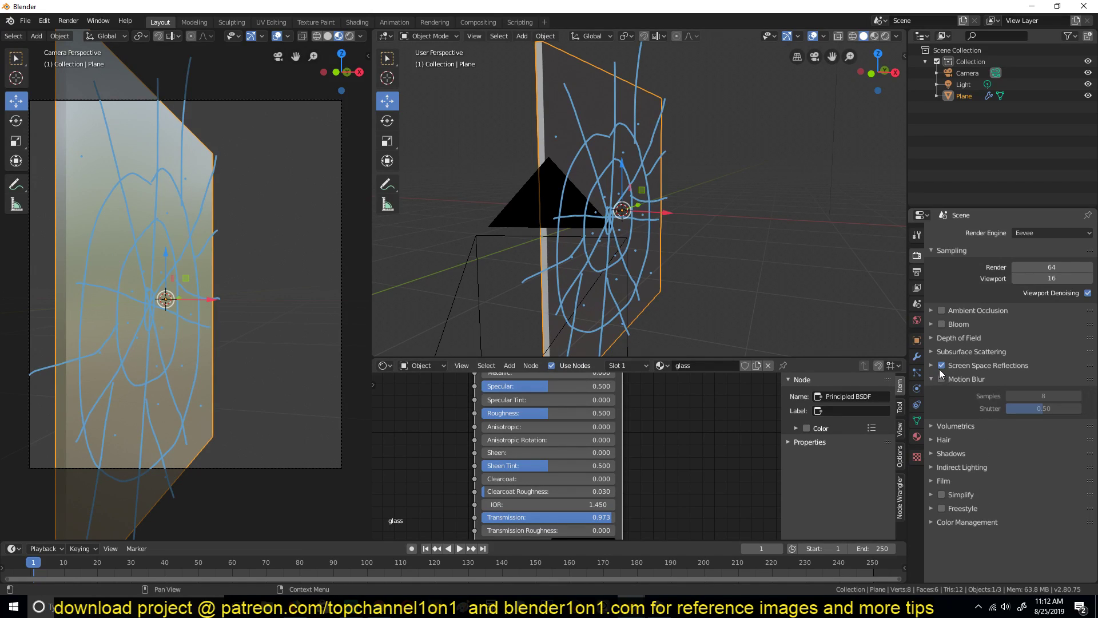
left_click(931, 366)
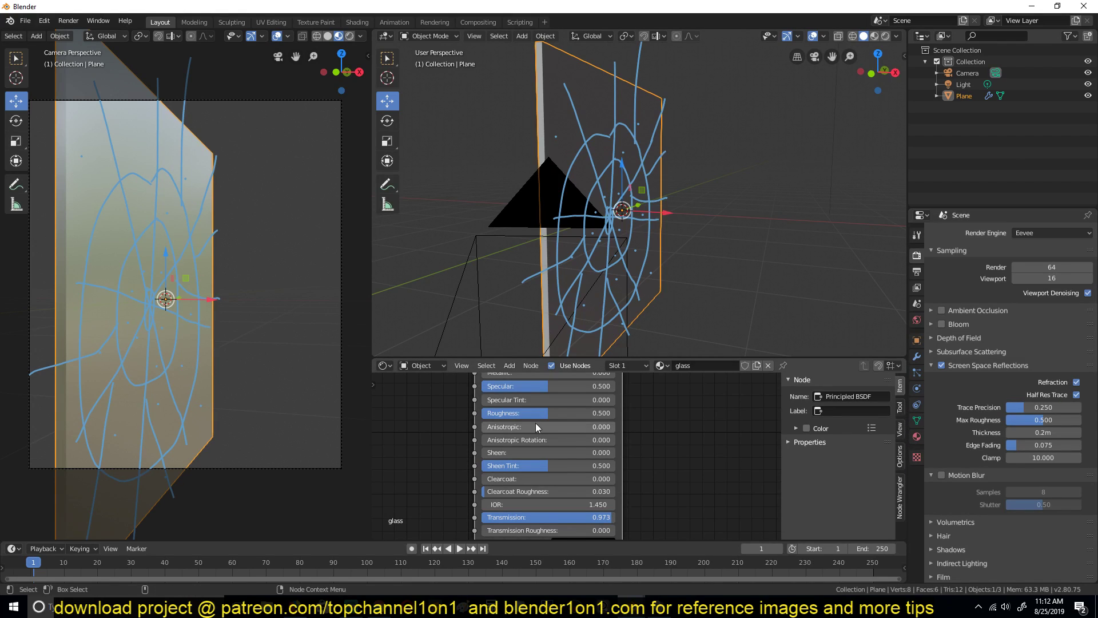
left_click(900, 456)
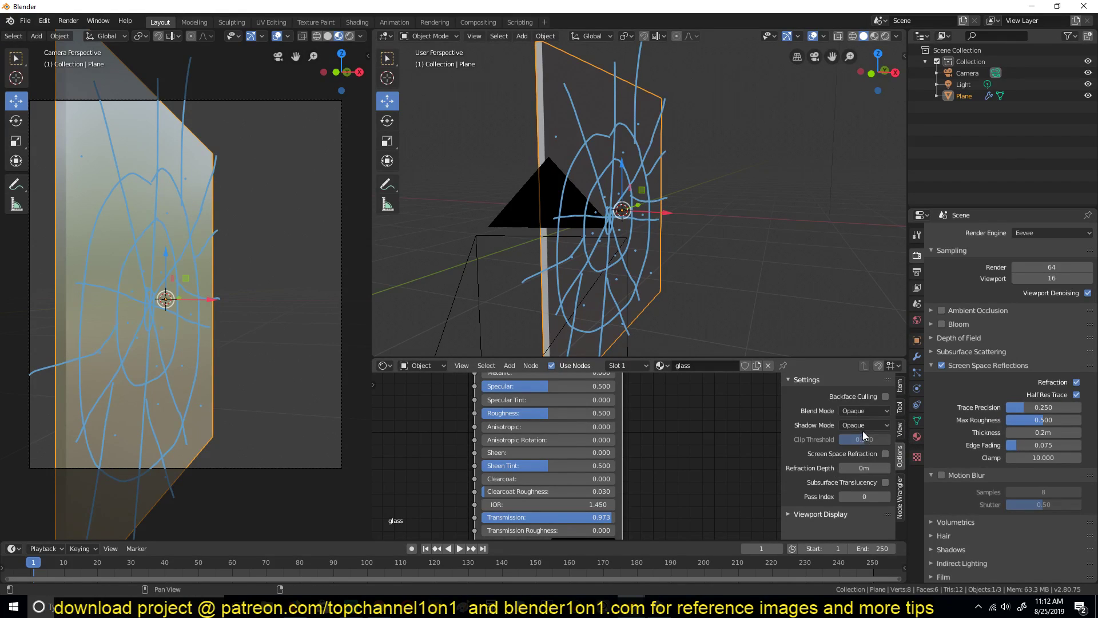
left_click(884, 454)
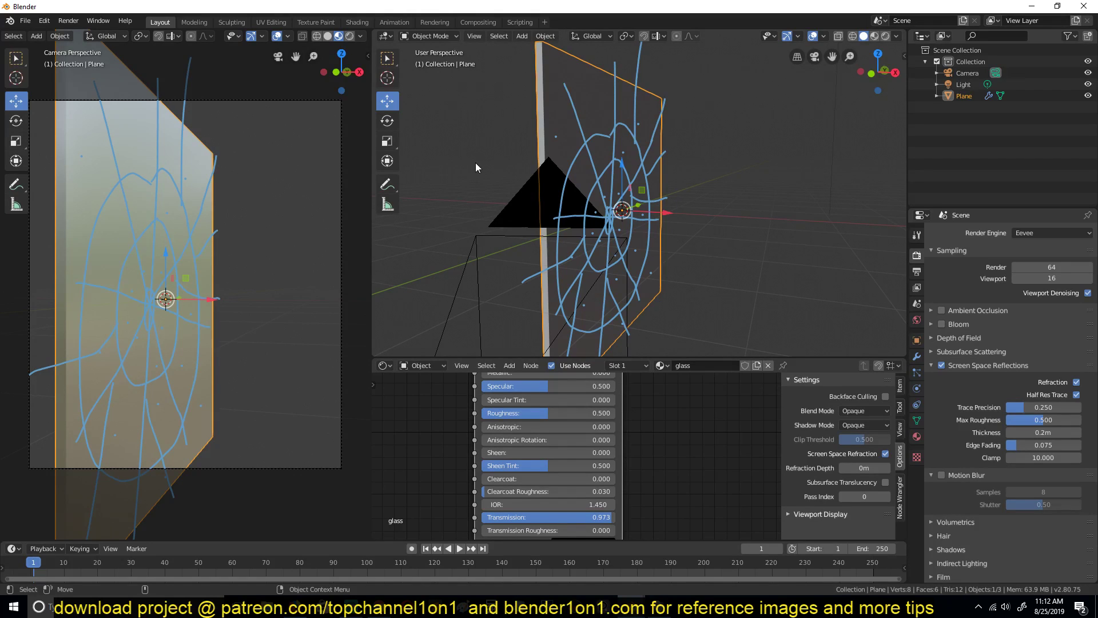
Place the 3D cursor behind the glass plane and add an ico sphere there as a test object for the refraction
middle_click_drag(475, 163, 586, 192)
left_click(572, 222)
key("shift+a")
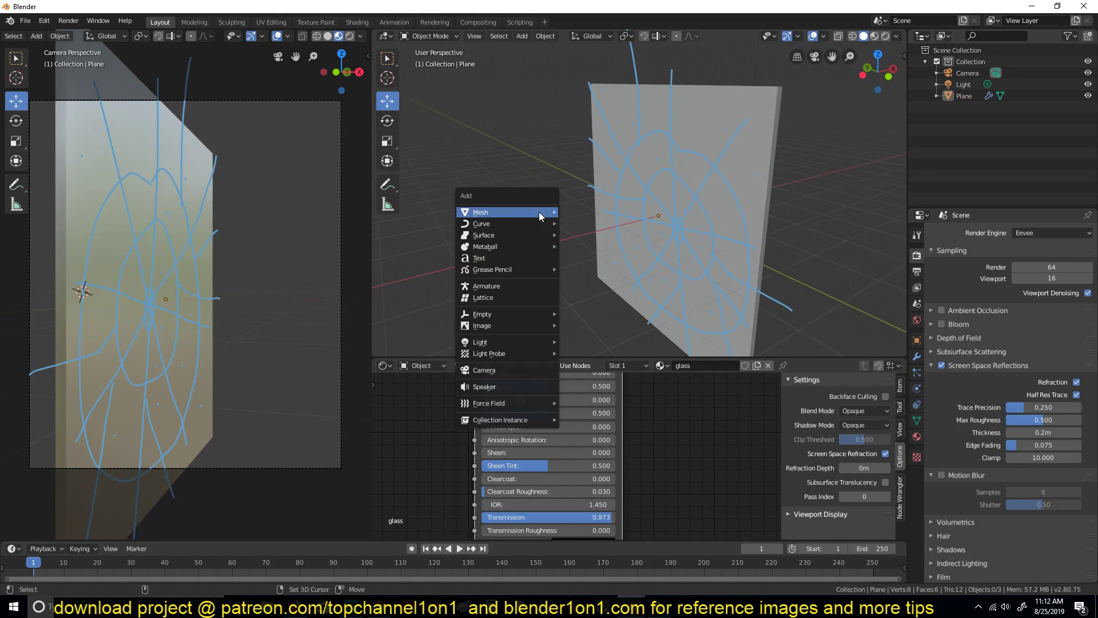
mouse_move(539, 212)
left_click(589, 253)
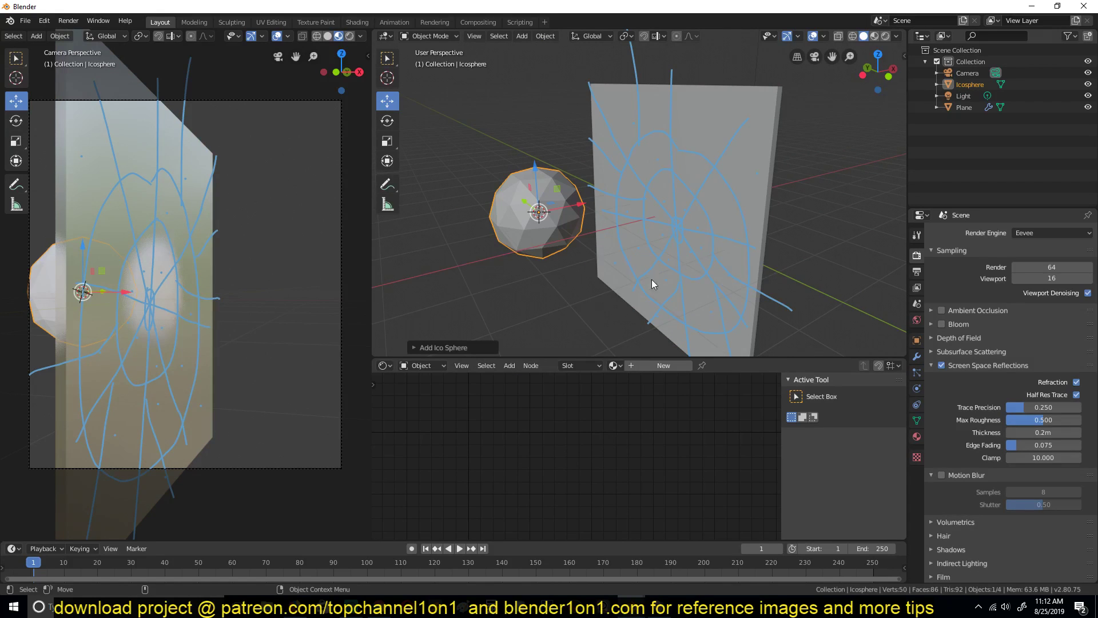
Select the glass plane and lower the Roughness of its Principled BSDF to 0.118
middle_click_drag(651, 279, 568, 278)
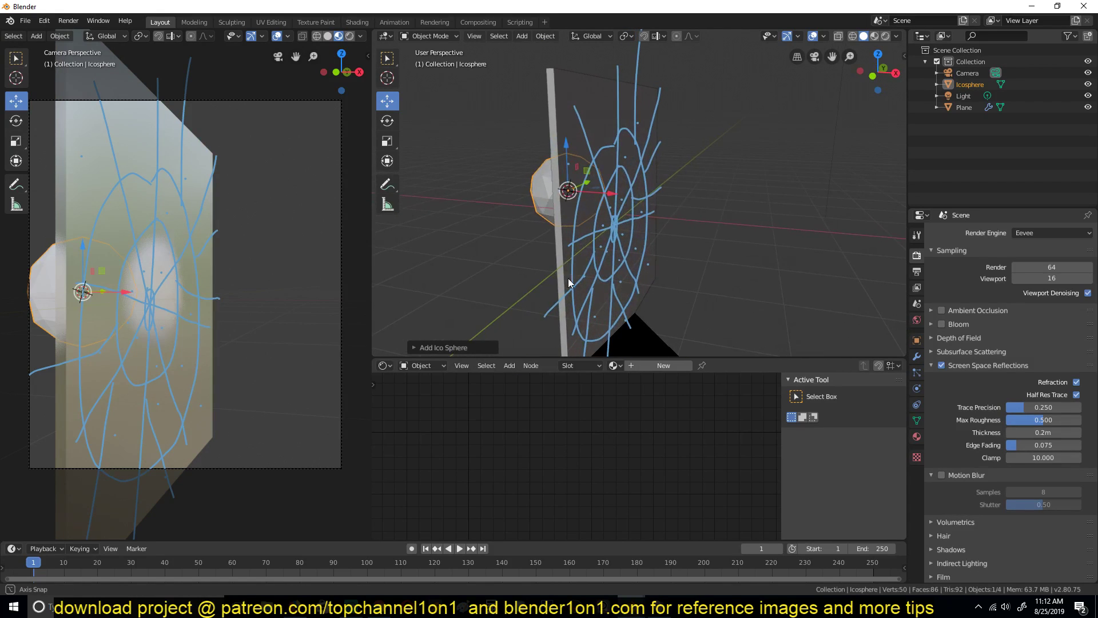
middle_click_drag(502, 202, 545, 181)
left_click(502, 204)
left_click(545, 181)
middle_click_drag(608, 401, 625, 474)
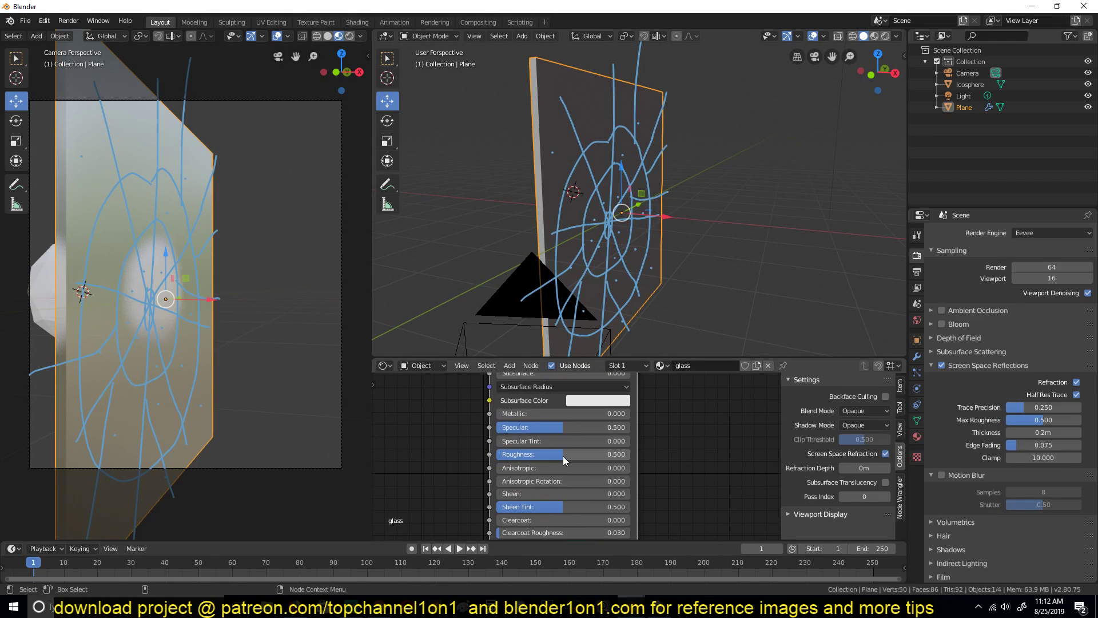
left_click_drag(563, 456, 514, 455)
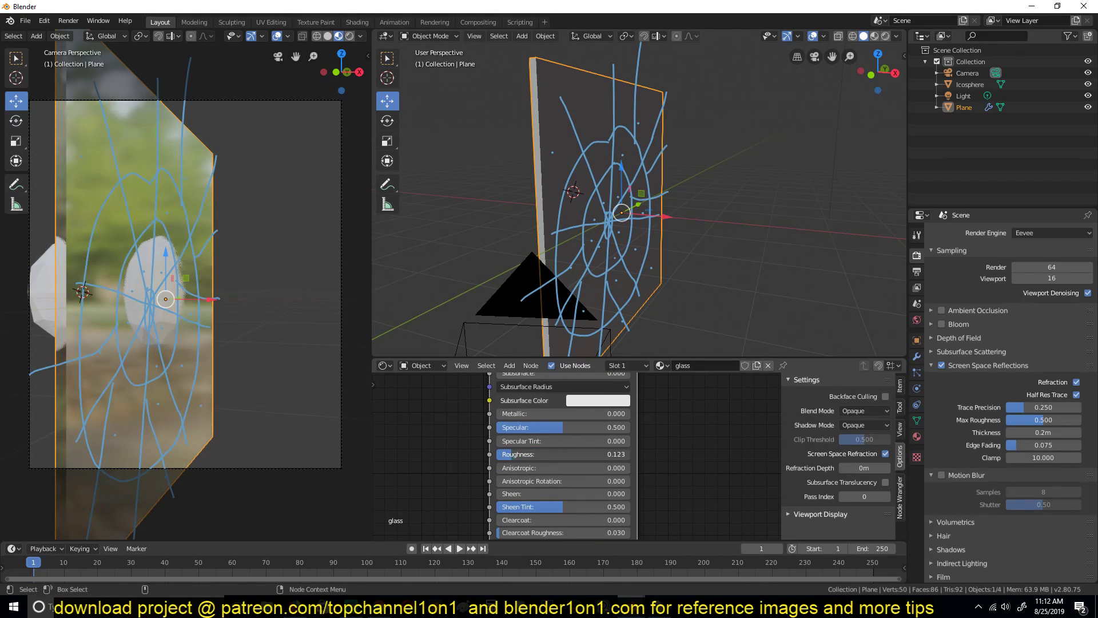
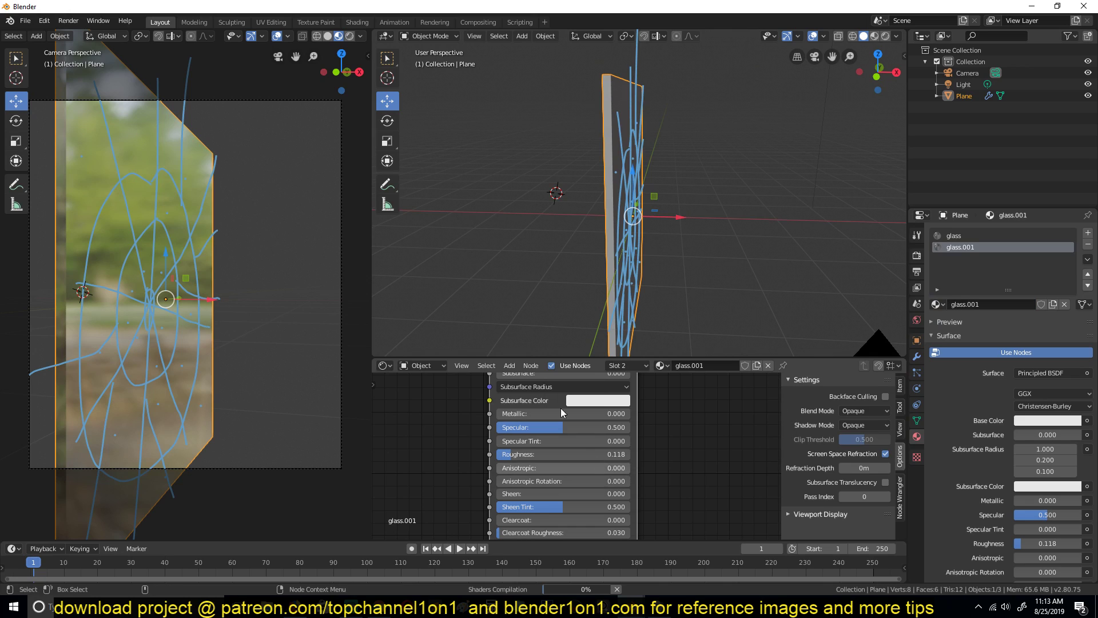
Set the Base Color of the glass.001 material to a dark green with hue 0.301 and saturation 1.000
left_click(629, 430)
left_click_drag(650, 293, 632, 320)
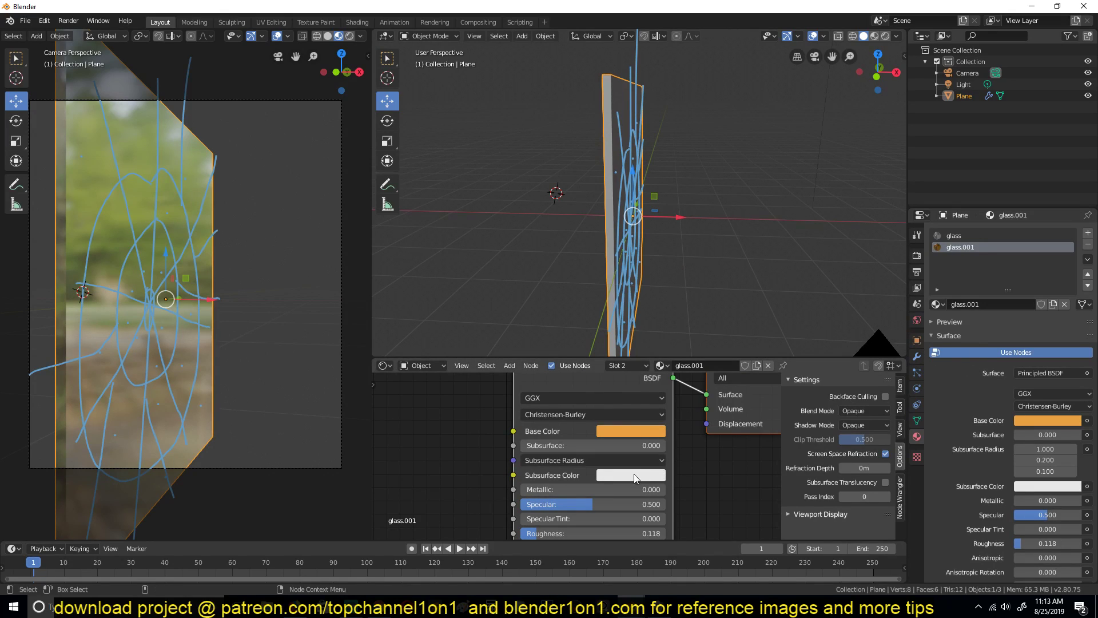
left_click(641, 433)
left_click_drag(634, 290, 606, 272)
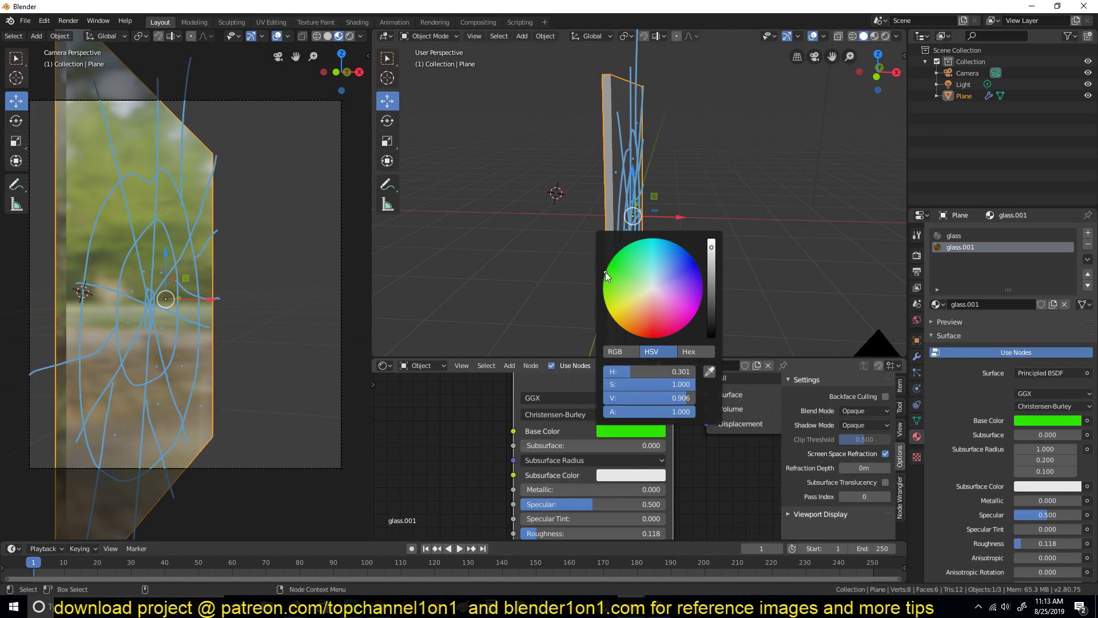
left_click(709, 297)
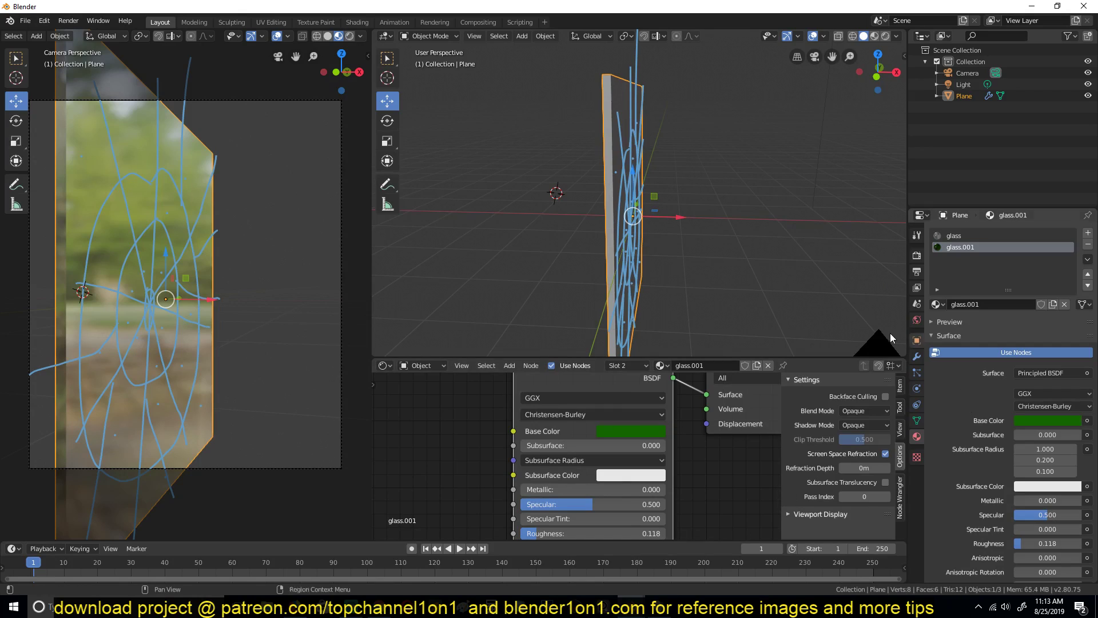
Compare the Solidify modifier's Material Index Offset settings with the order of the plane's glass and glass.001 material slots
left_click(916, 357)
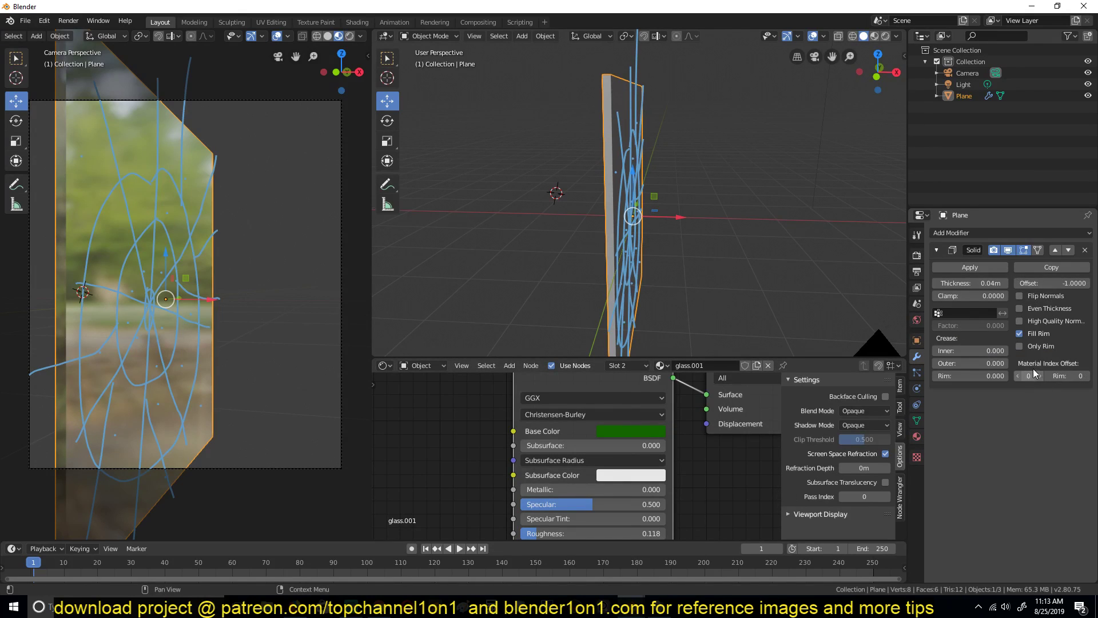
middle_click_drag(613, 86, 610, 167)
scroll(610, 167, "up", 3)
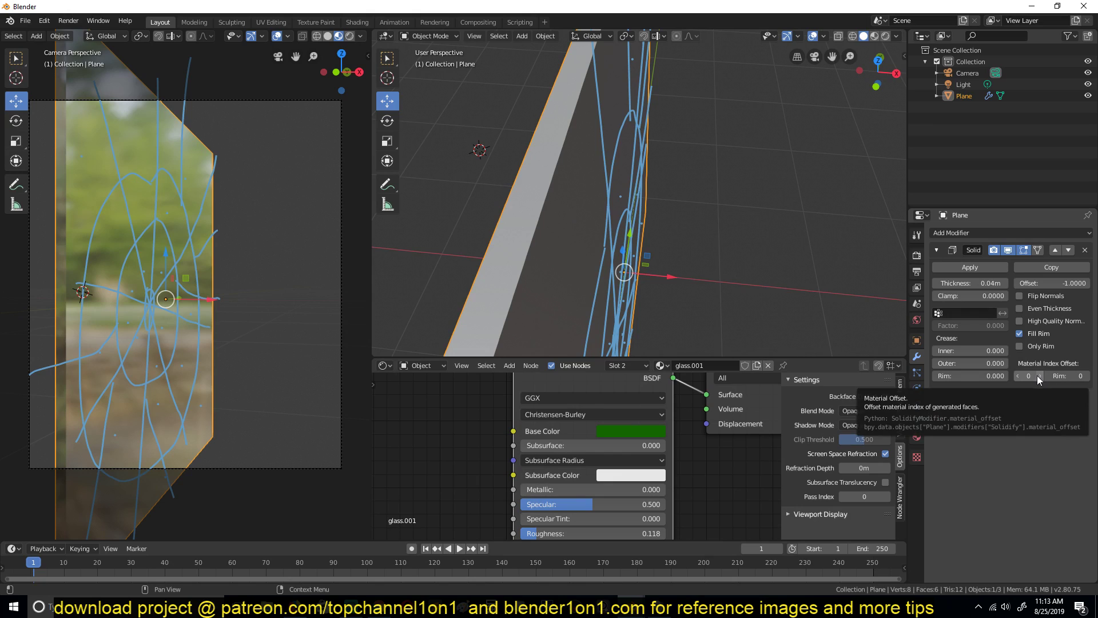
left_click(917, 434)
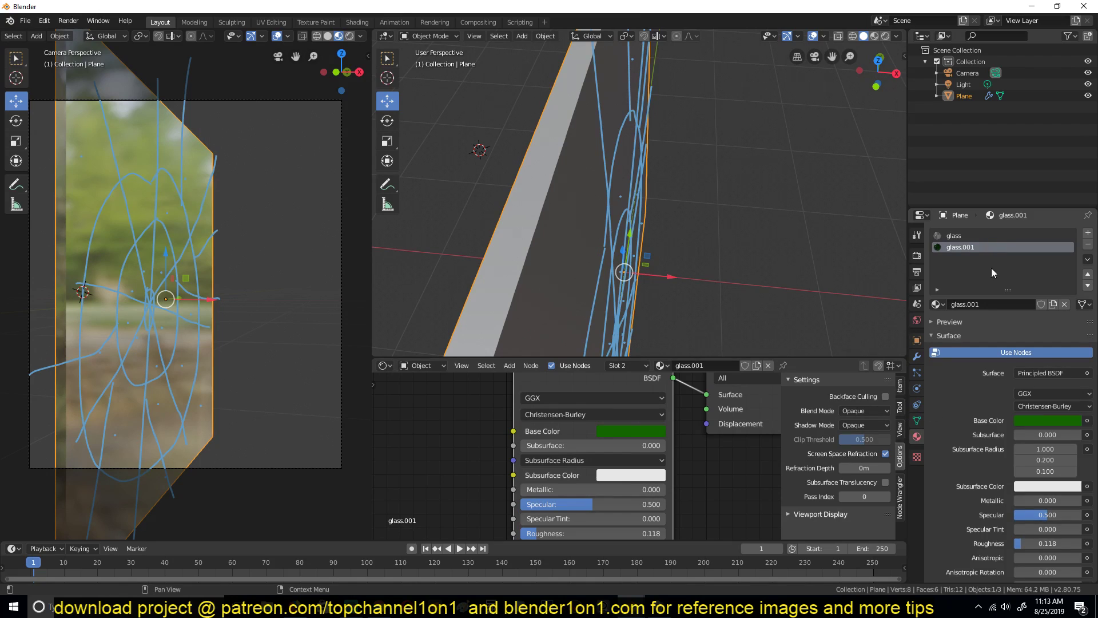
left_click(985, 236)
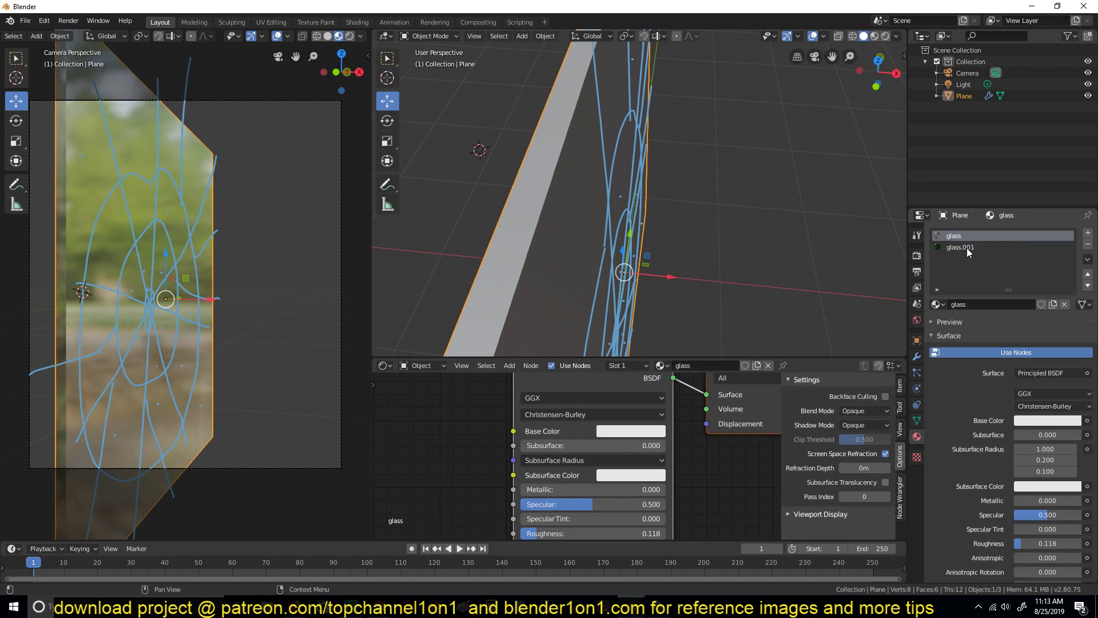
left_click(963, 242)
left_click(964, 237)
left_click(966, 250)
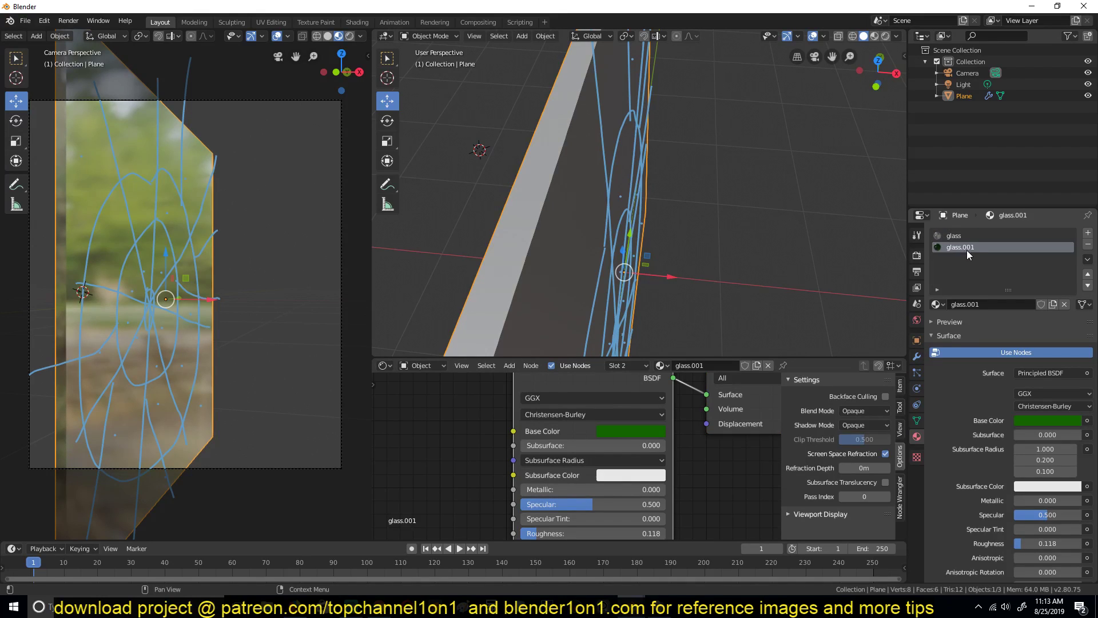
Set the Solidify modifier's Material Index Offset to 0 and its Rim offset to 1
left_click(917, 357)
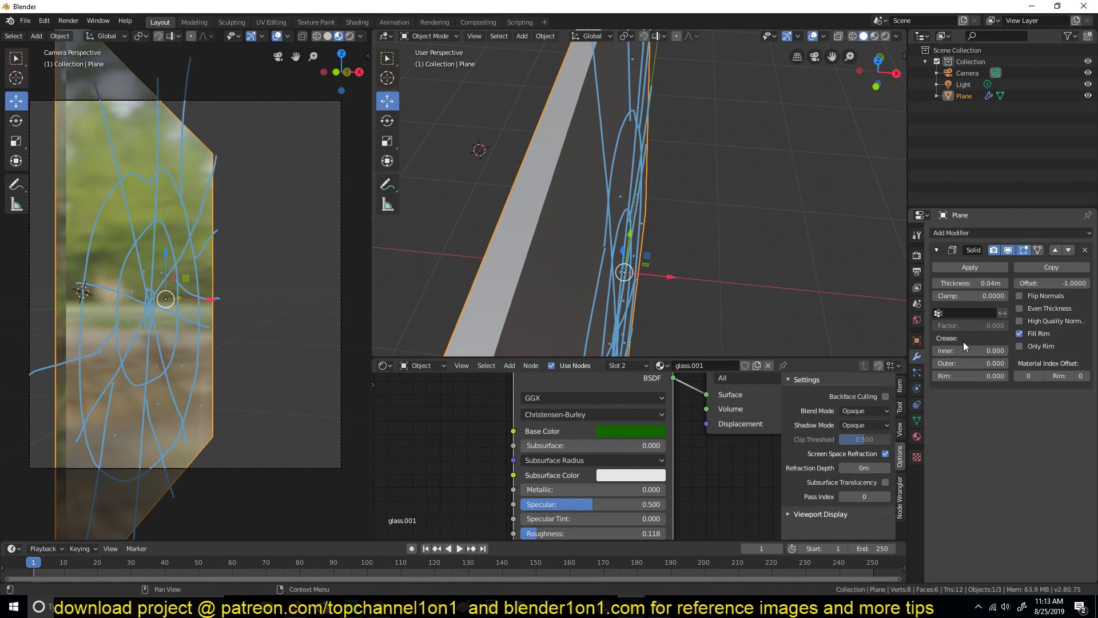
left_click(1040, 374)
middle_click_drag(760, 290, 606, 163)
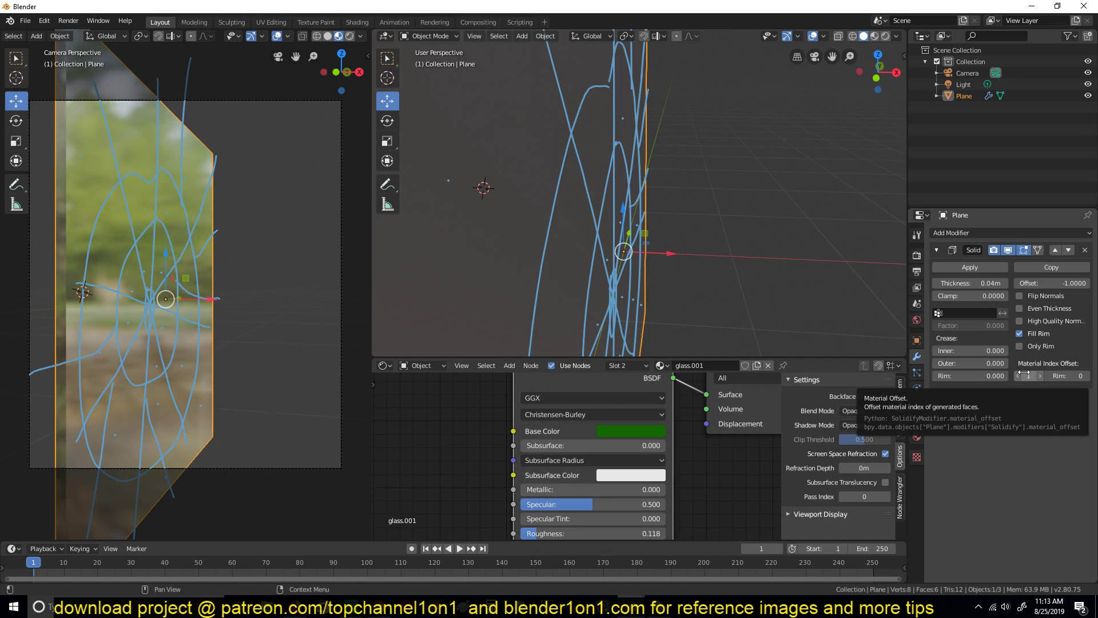
left_click(1086, 376)
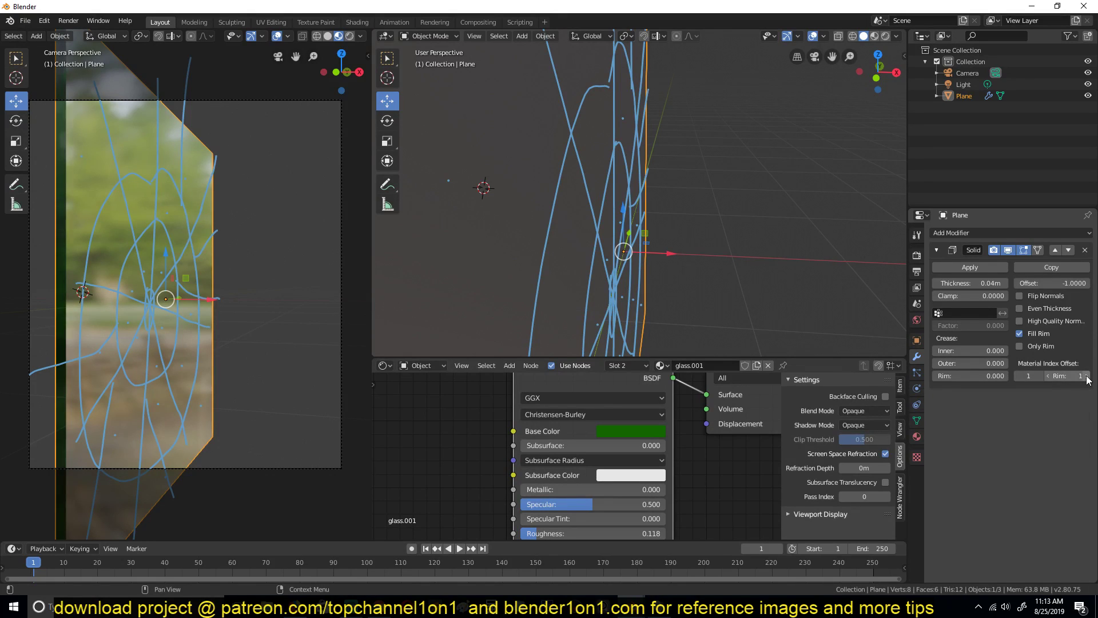
left_click(1017, 376)
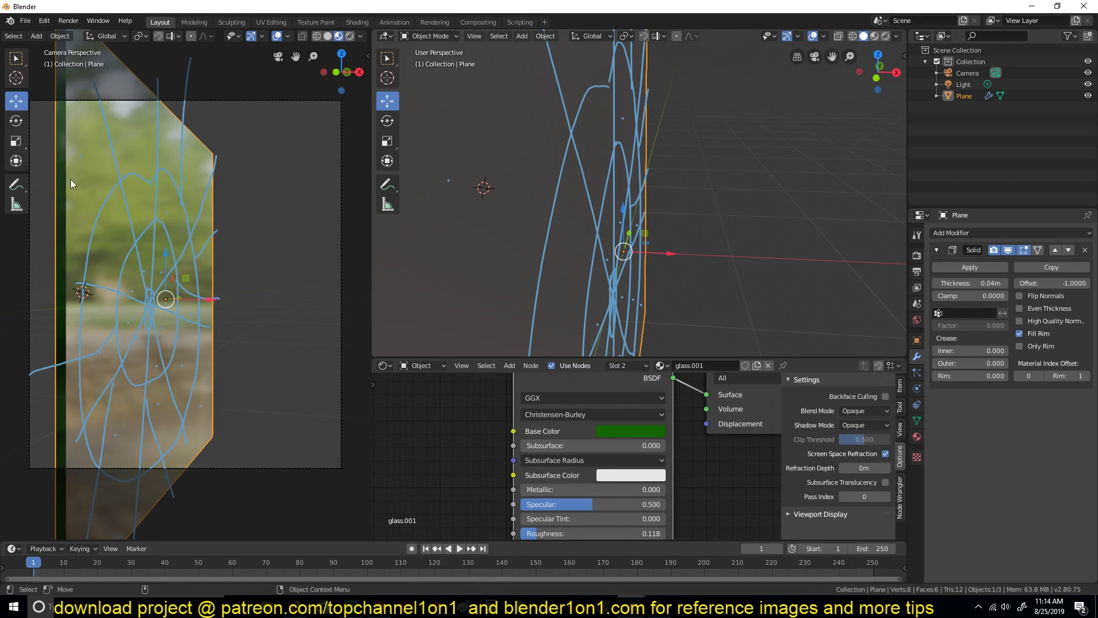
Open Cell Fracture for the glass plane and use Annotation Pencil as the point source
middle_click_drag(533, 177, 607, 154)
scroll(629, 180, "up", 3)
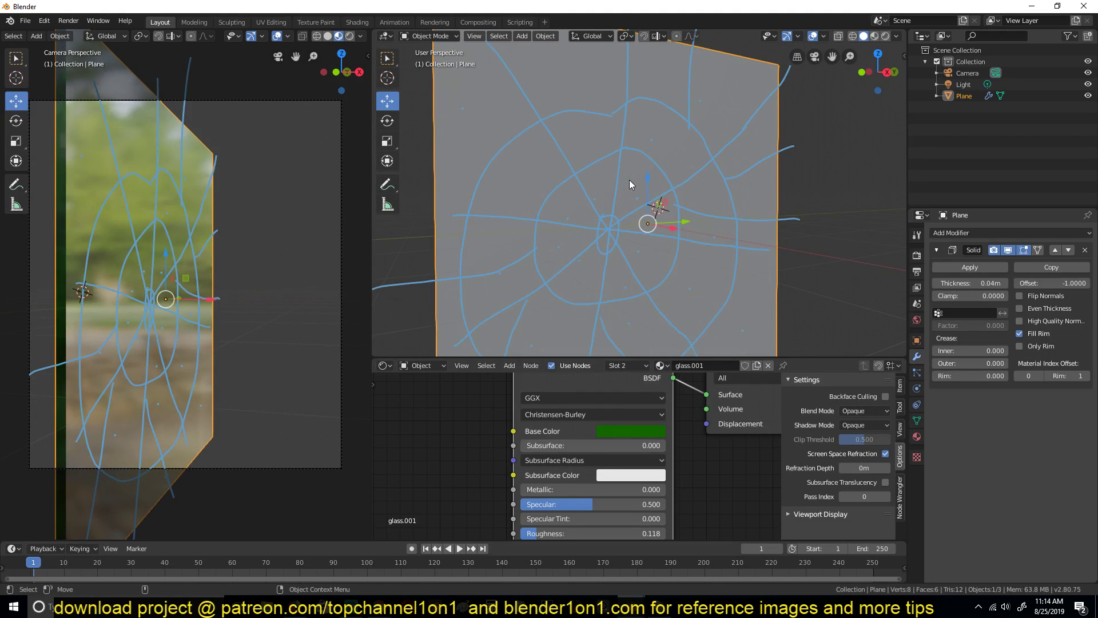
left_click(553, 37)
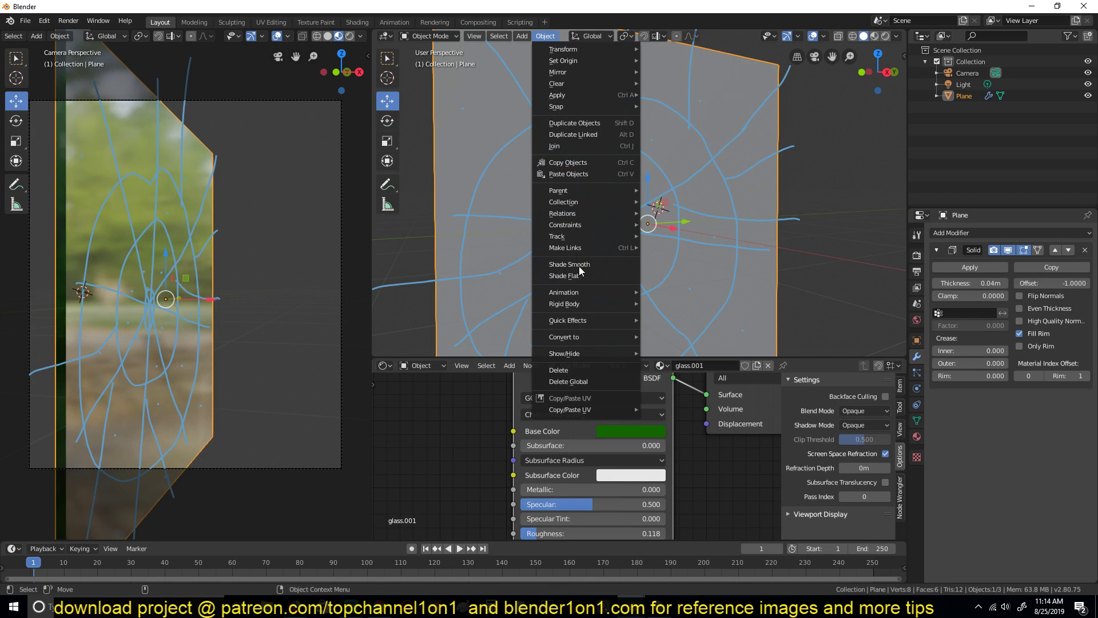
mouse_move(626, 321)
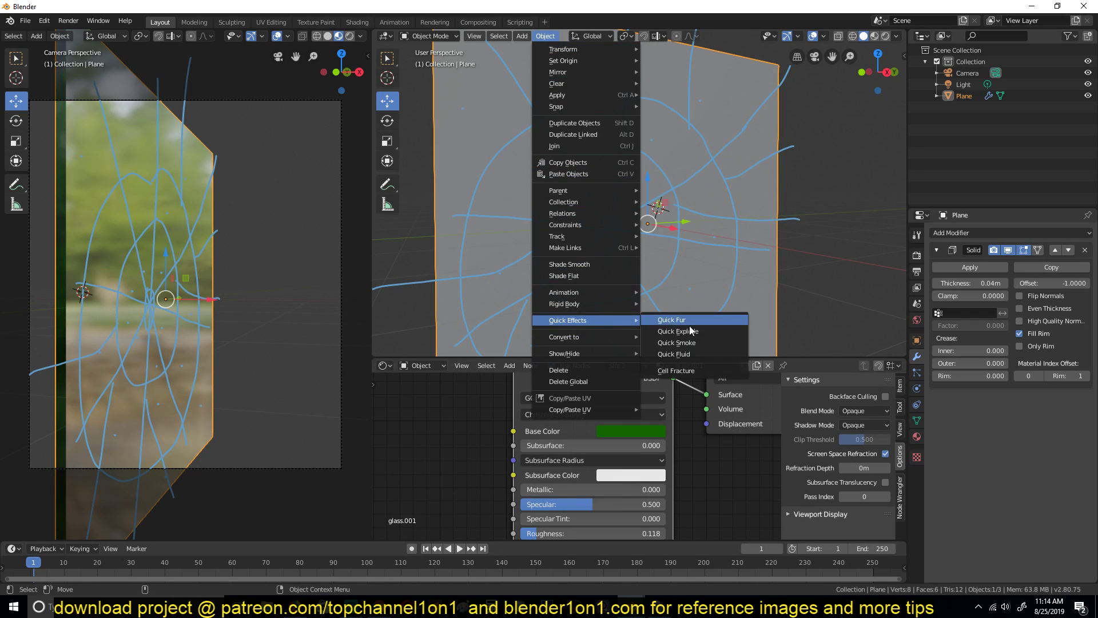
left_click(695, 371)
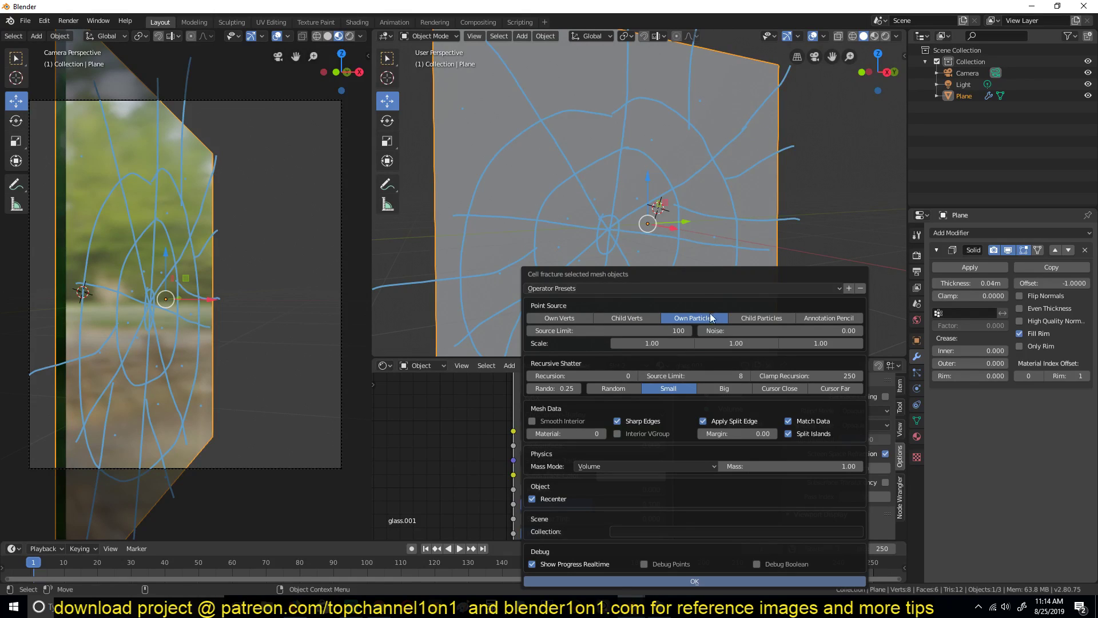
left_click(836, 319)
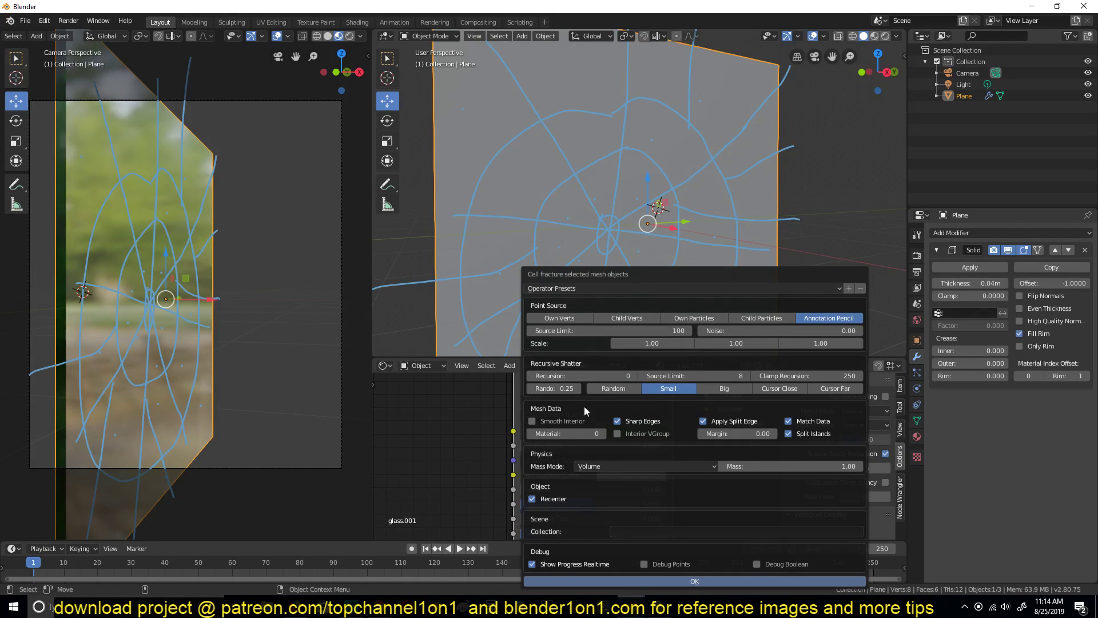
Set the recursive shatter mode to Random and the interior material index to 1, and run the cell fracture
left_click(633, 389)
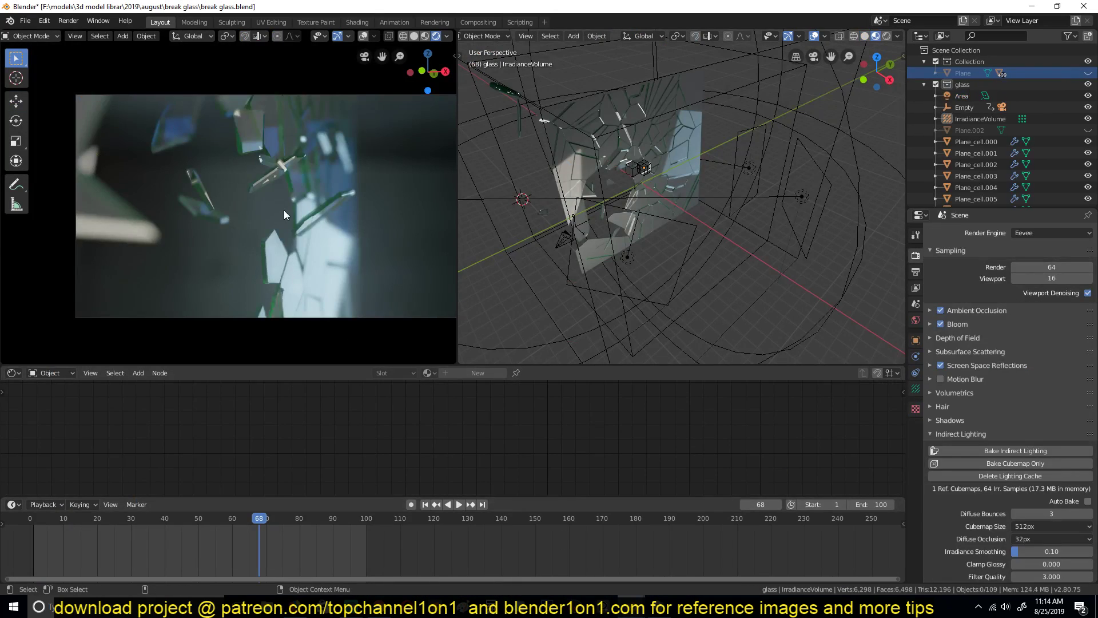
left_click_drag(237, 540, 181, 536)
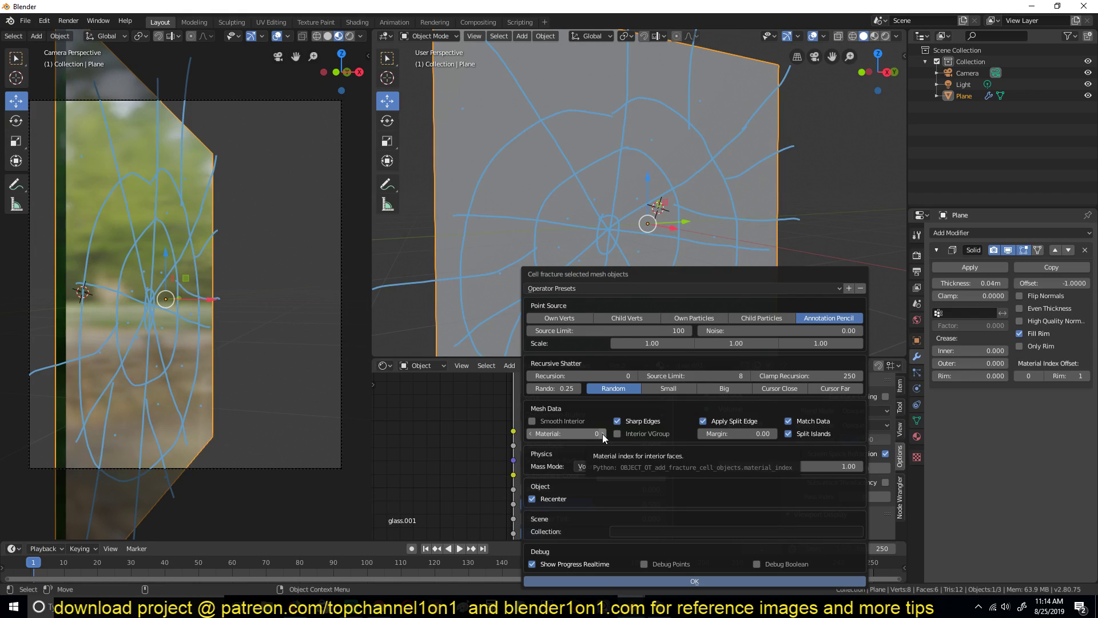
left_click(602, 434)
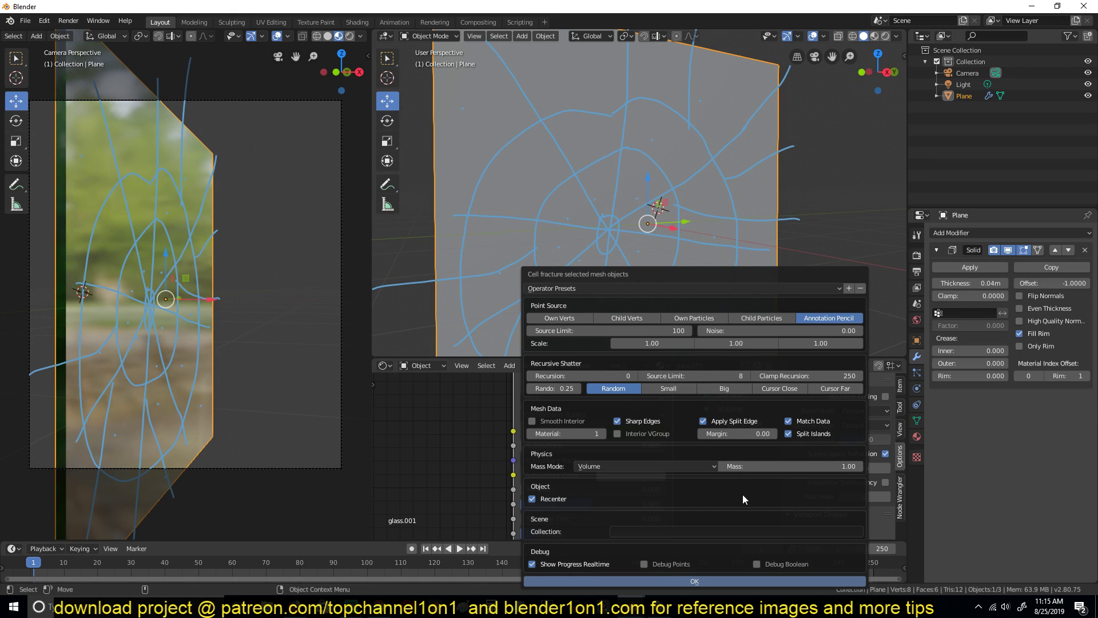
left_click(716, 580)
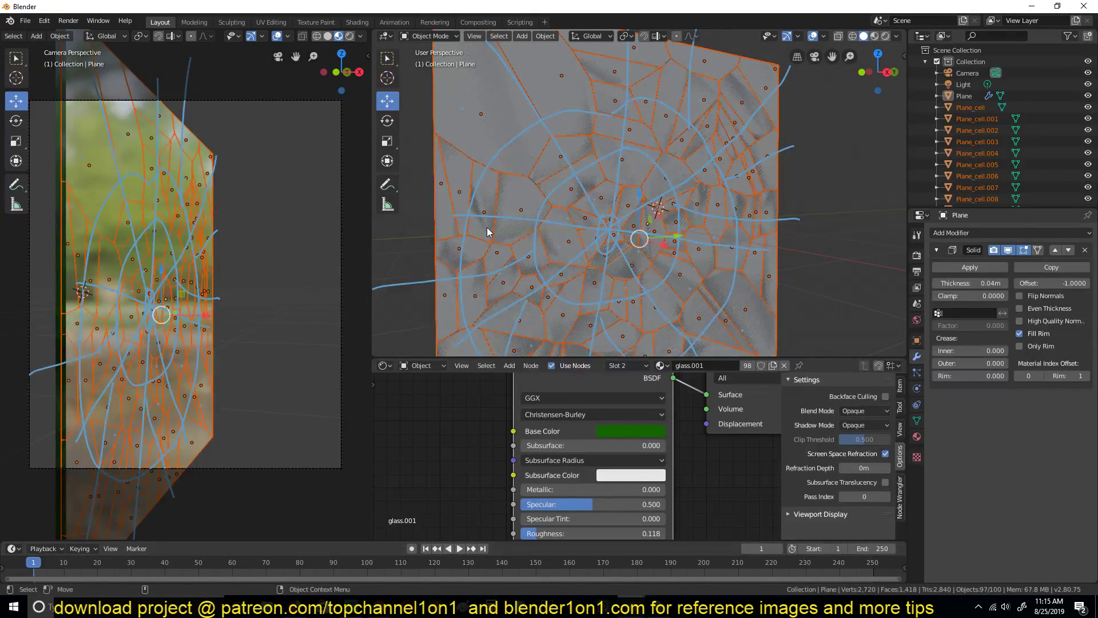
Select the original unfractured plane and hide it so only the fractured cells are shown
left_click(322, 244)
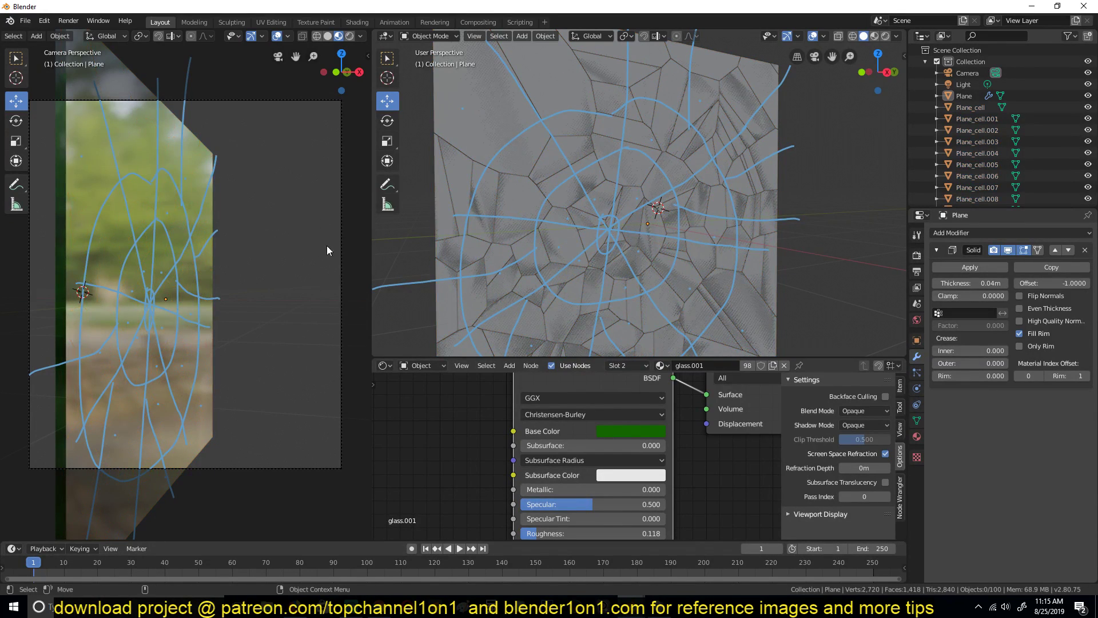
left_click(458, 137)
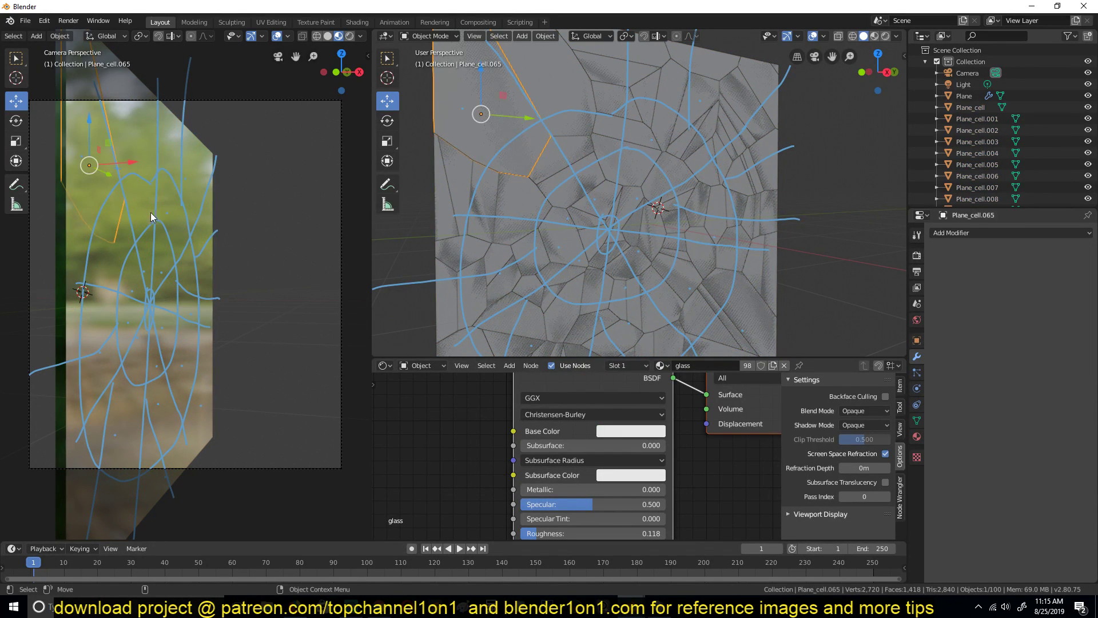
left_click(157, 160)
key("h")
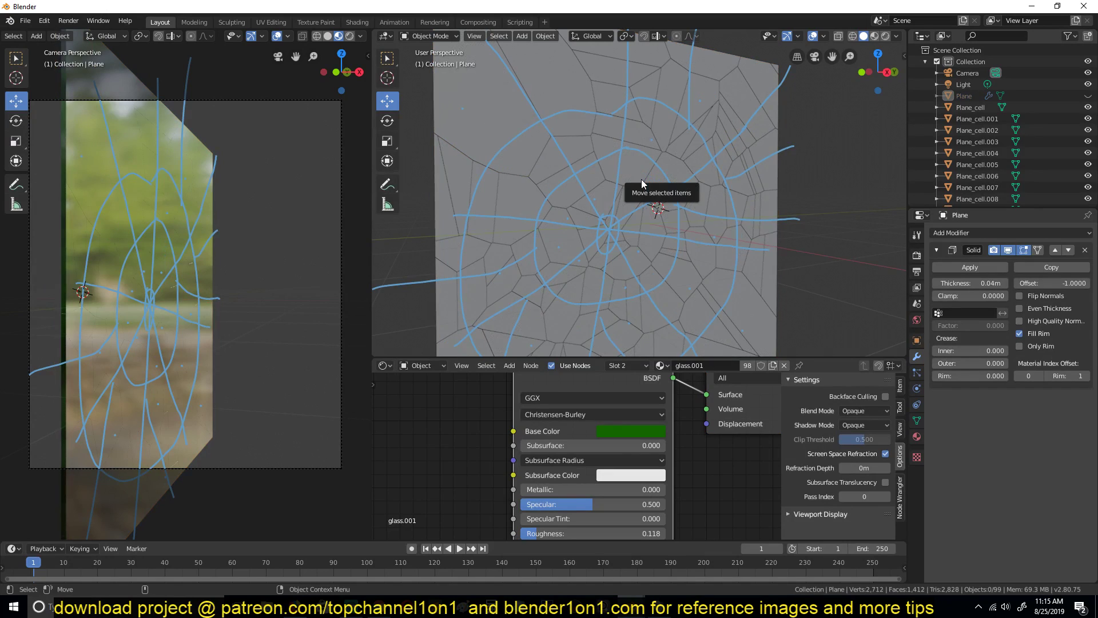
Hide the Note annotation layer that holds the drawn crack strokes
scroll(665, 212, "down", 3)
middle_click_drag(628, 247, 555, 224)
scroll(647, 242, "up", 3)
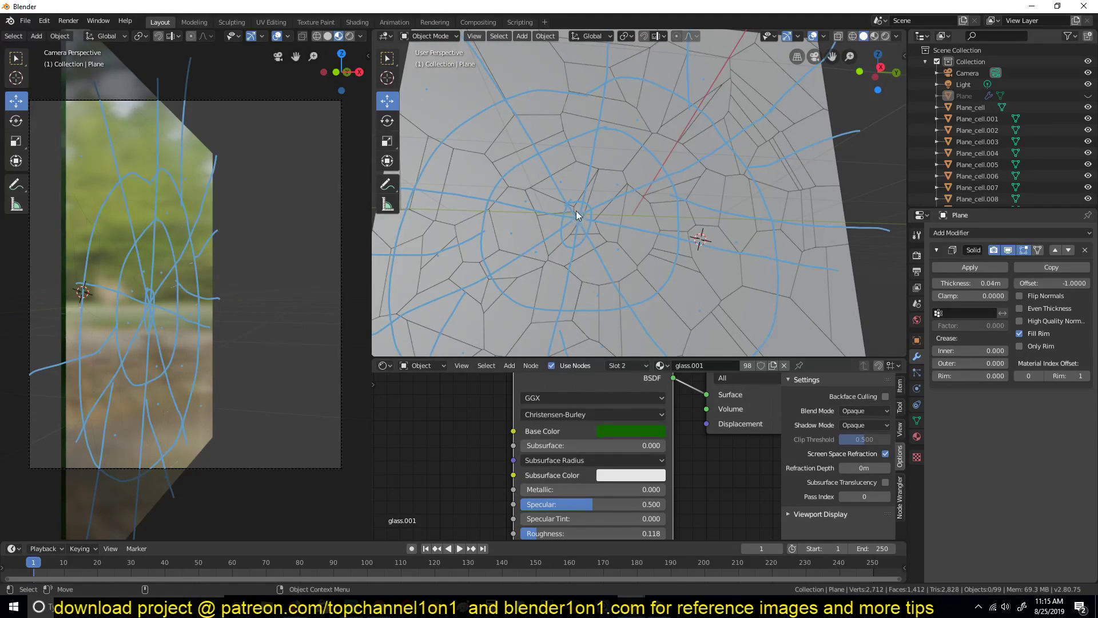
scroll(609, 233, "down", 4)
middle_click_drag(608, 242, 637, 303)
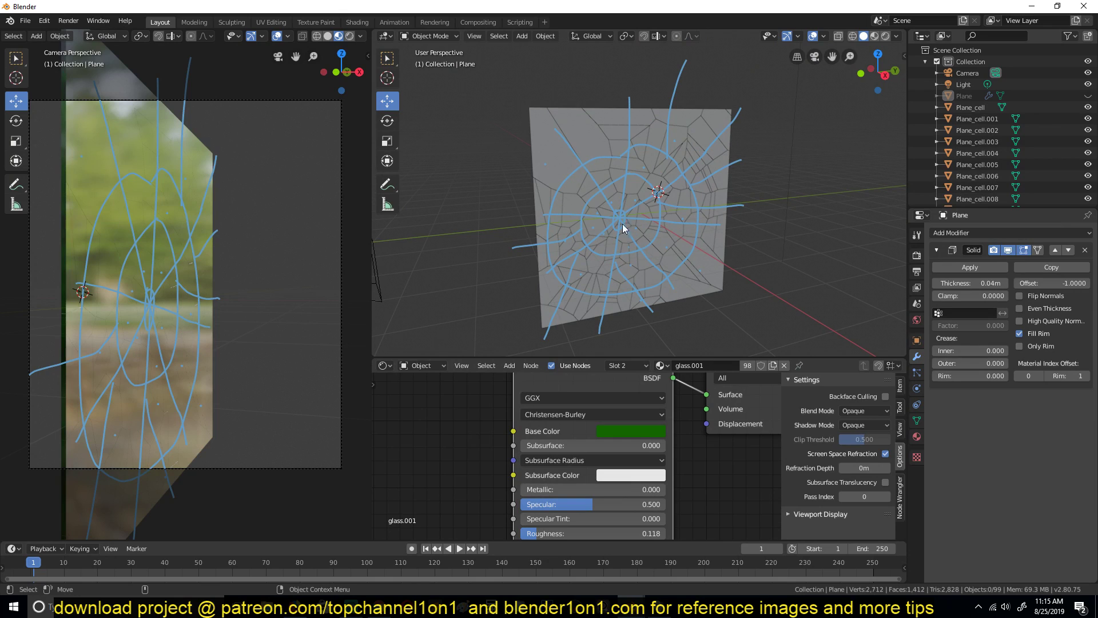
middle_click_drag(587, 242, 620, 212)
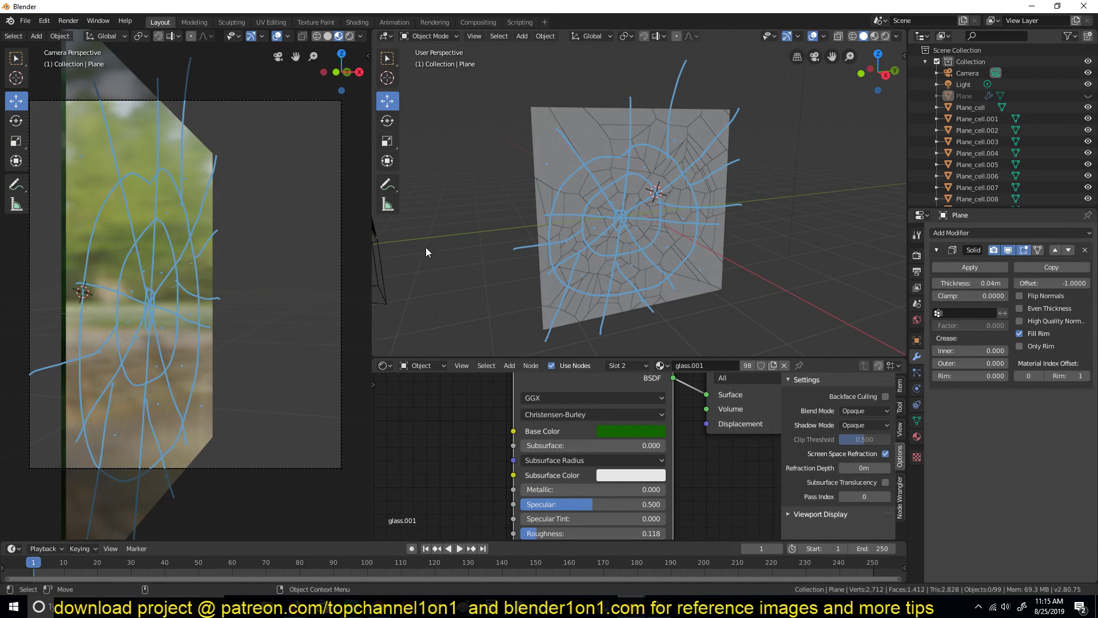
left_click(385, 186)
key("n")
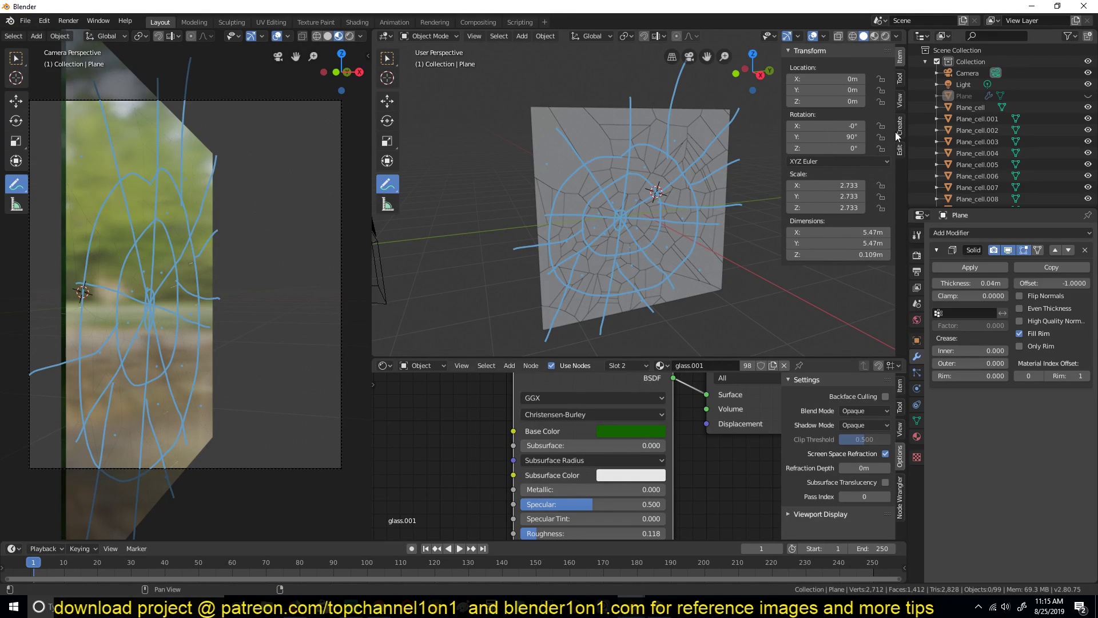
left_click(901, 77)
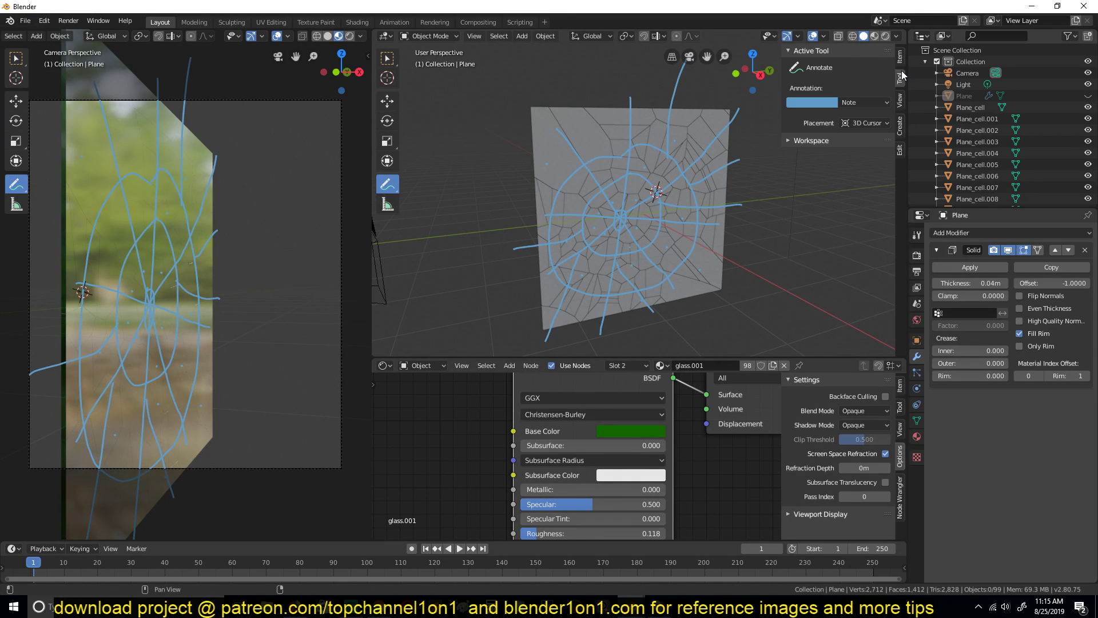
left_click(846, 102)
left_click(918, 141)
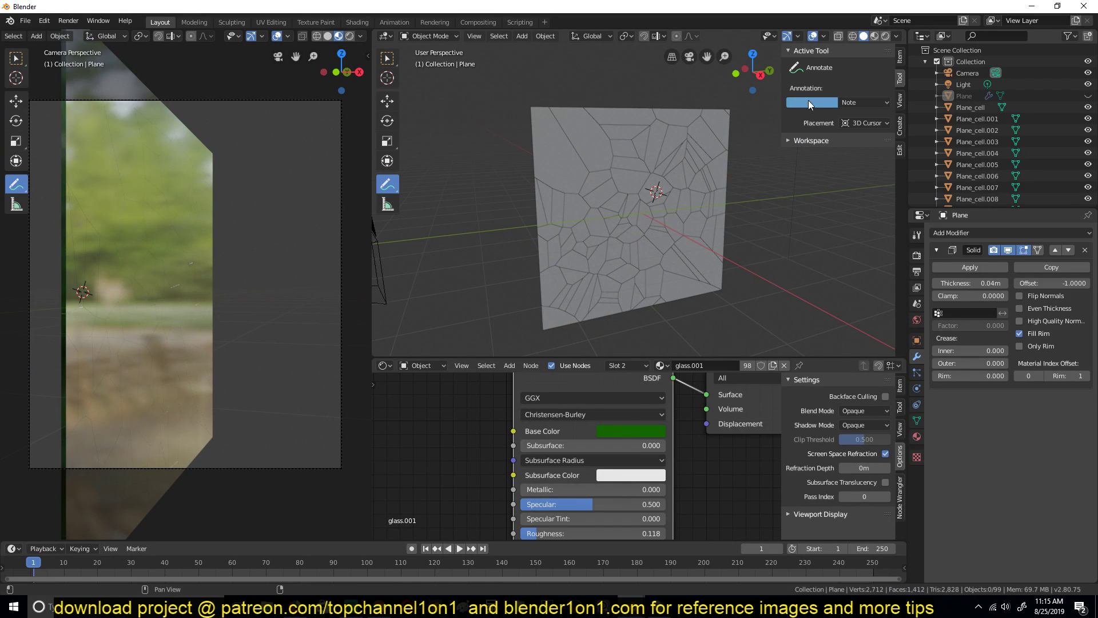
Toggle the Note annotation layer's visibility to compare the drawn strokes with the fracture pattern, leaving the layer hidden
left_click(886, 103)
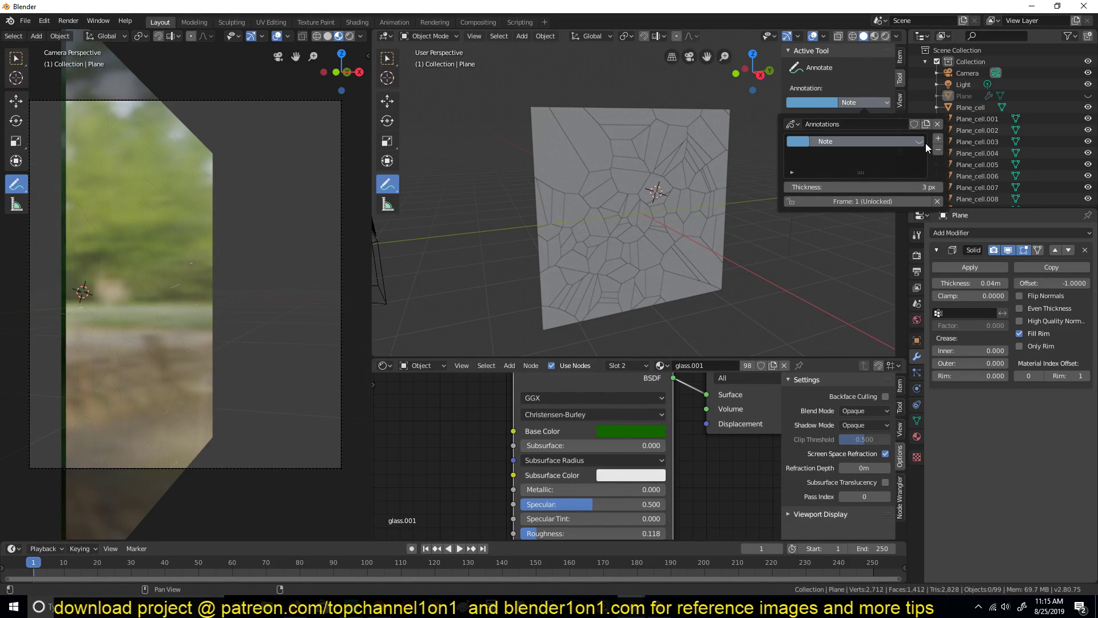
left_click(922, 142)
left_click(921, 142)
left_click(921, 142)
left_click(921, 142)
left_click(921, 142)
left_click(921, 142)
key("n")
Isolate a single shard near the 3D cursor by hiding all other objects, and inspect its edges up close
scroll(473, 100, "up", 4)
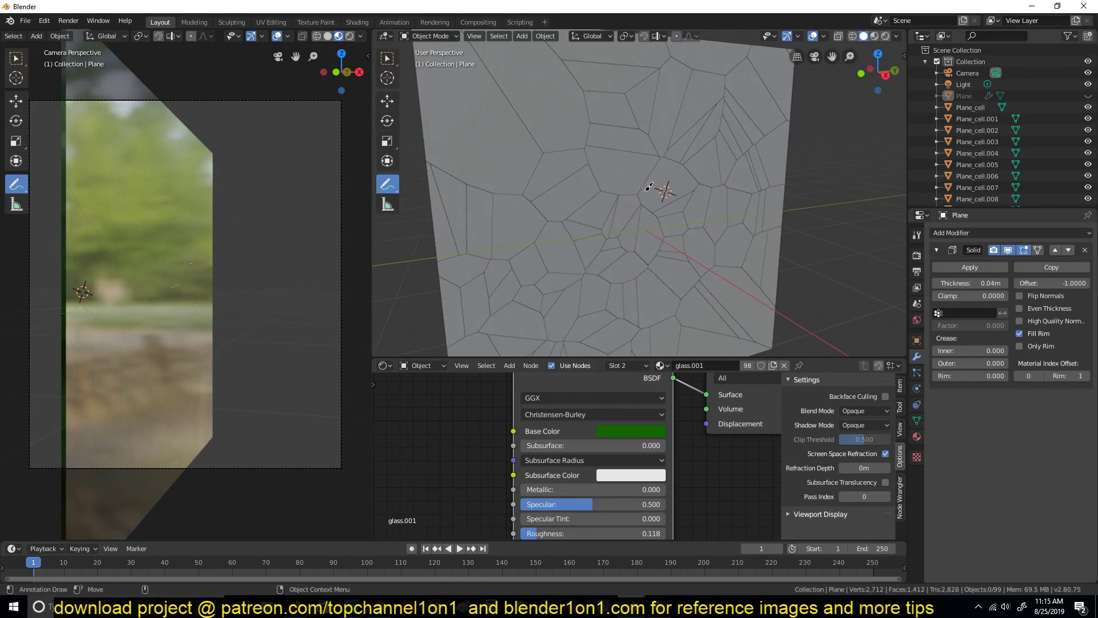
left_click(387, 58)
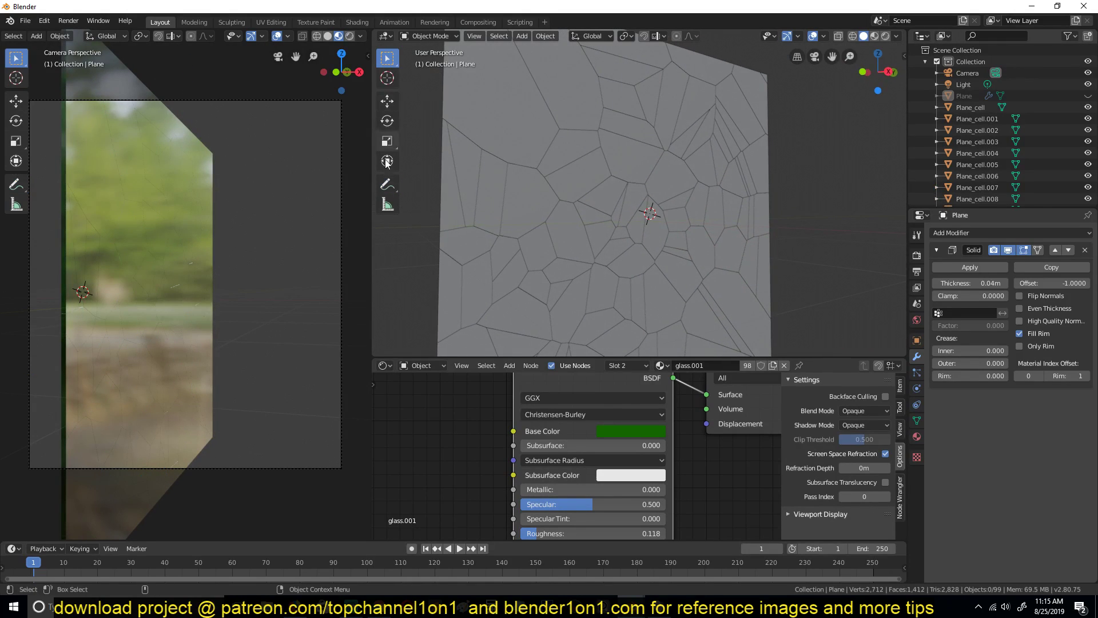
left_click(602, 180)
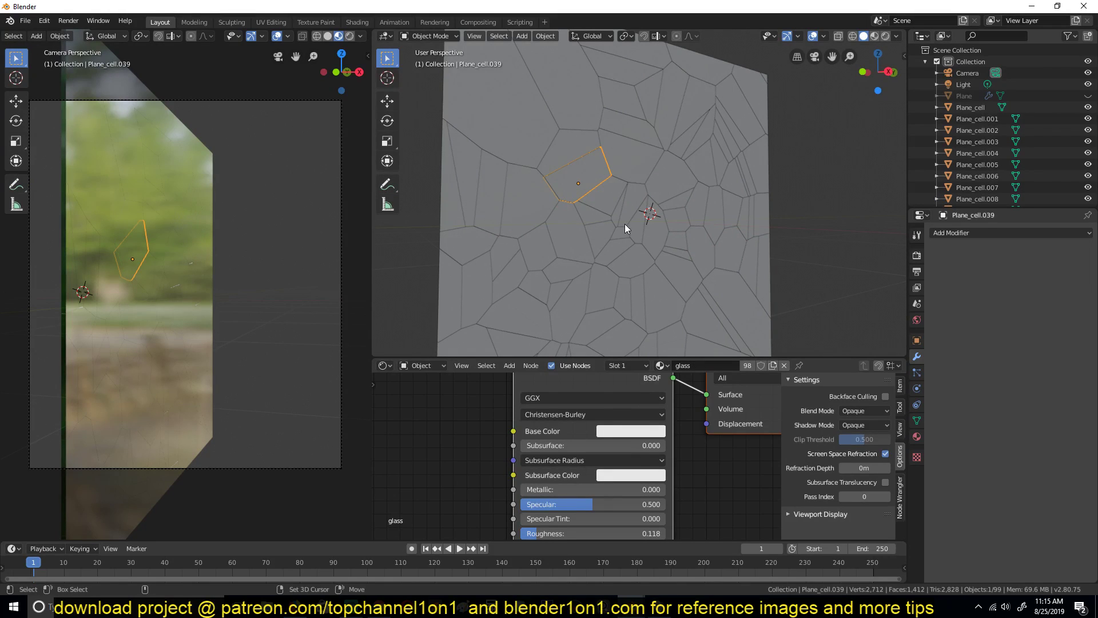
key("shift+h")
middle_click_drag(282, 256, 328, 320)
left_click(240, 265)
middle_click_drag(655, 435, 635, 414)
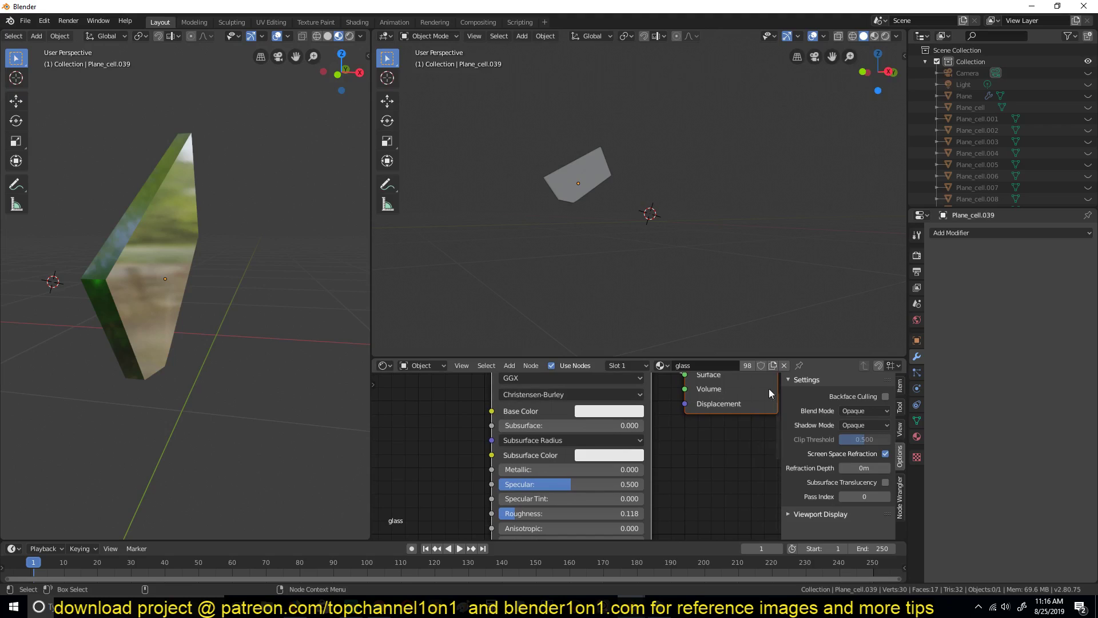
Change the Base Color of the shard's glass.001 material to a slightly different pure green
left_click(917, 437)
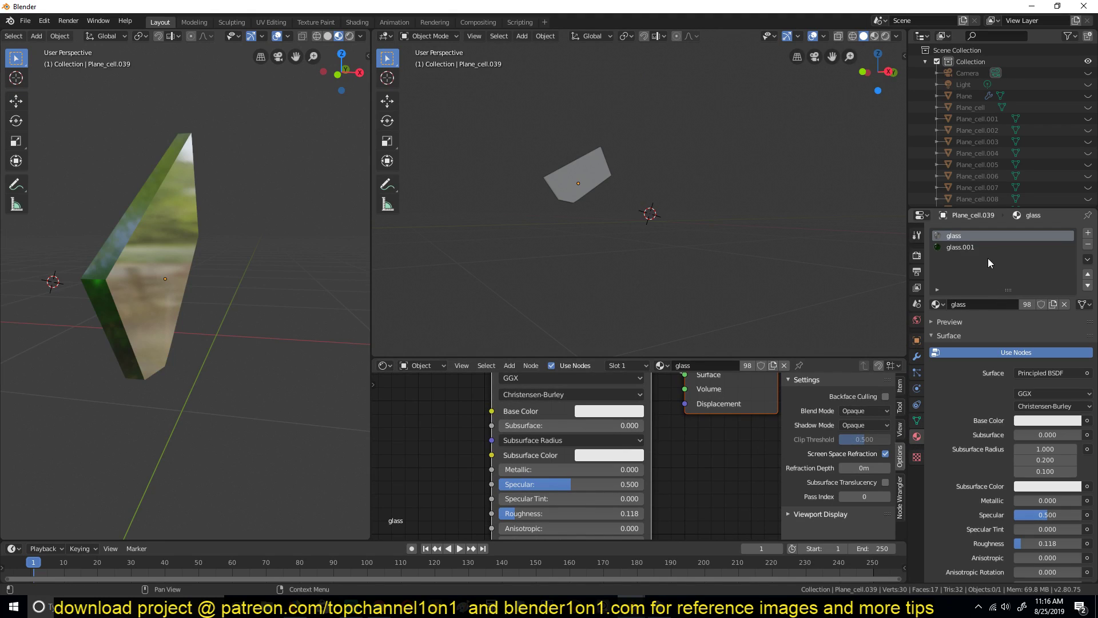
left_click(961, 248)
left_click(613, 411)
mouse_move(690, 278)
left_mouse_down()
mouse_move(690, 292)
mouse_move(689, 239)
mouse_move(690, 283)
mouse_move(695, 273)
left_mouse_up()
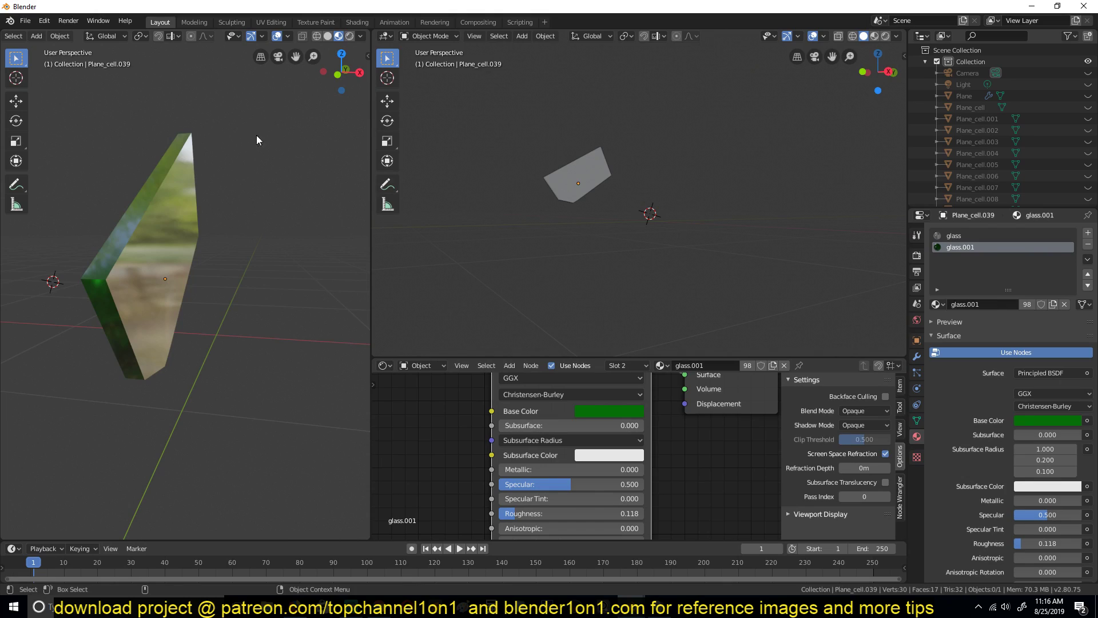
Reveal all hidden objects, return to the camera view and select only the original plane
key("alt+h")
key("KP_0")
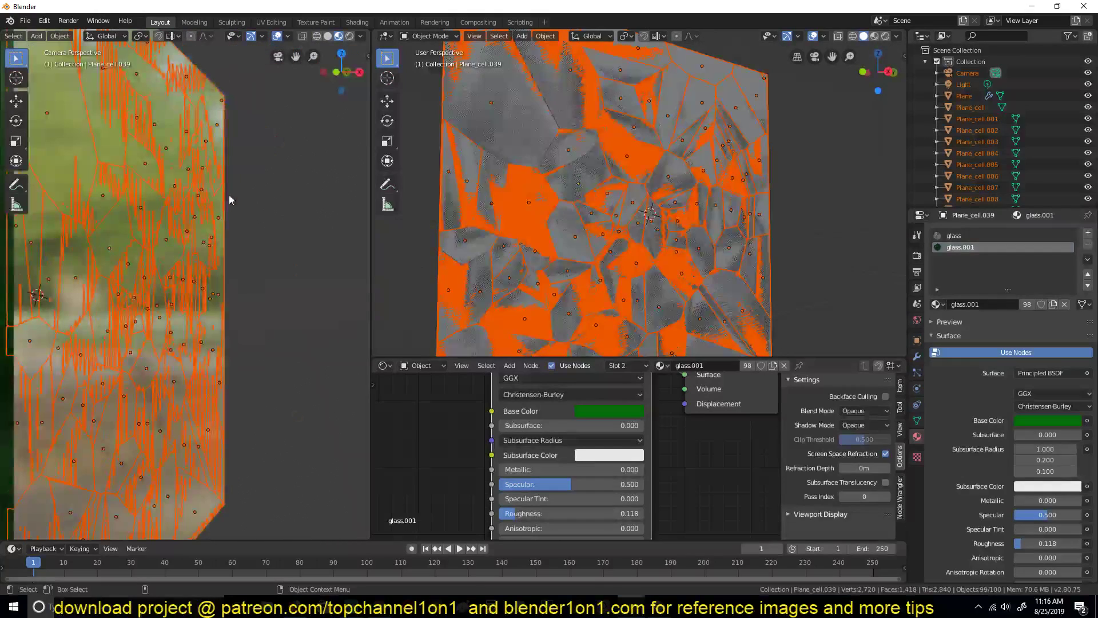
key("alt+a")
left_click(202, 86)
scroll(201, 180, "down", 3)
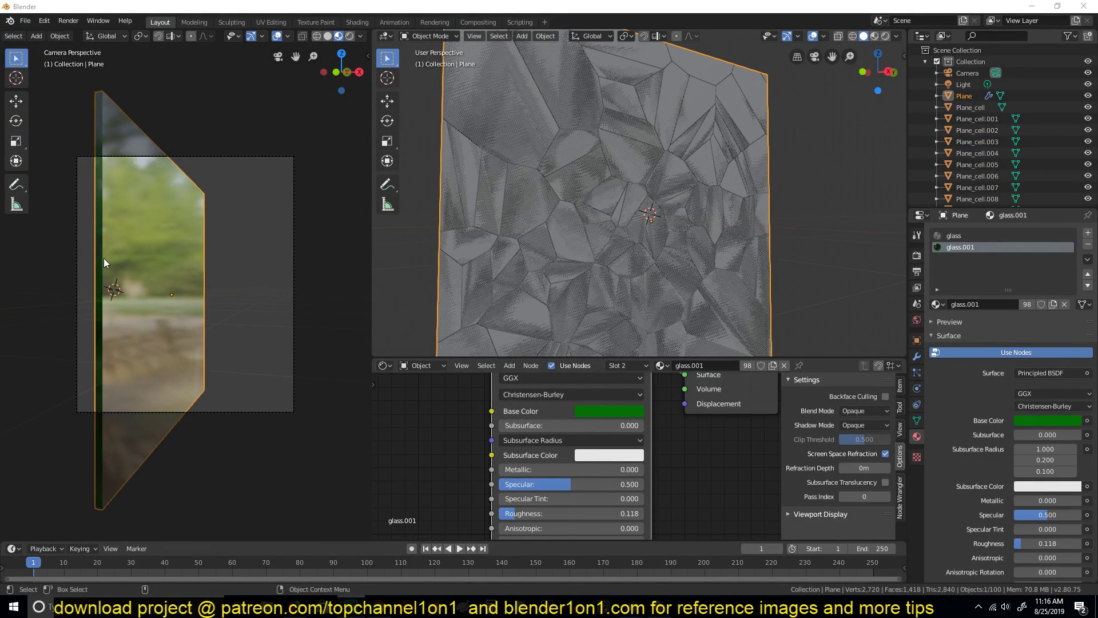
Hide the original Plane object again while keeping all Plane_cell pieces visible
key("shift+d")
key("Escape")
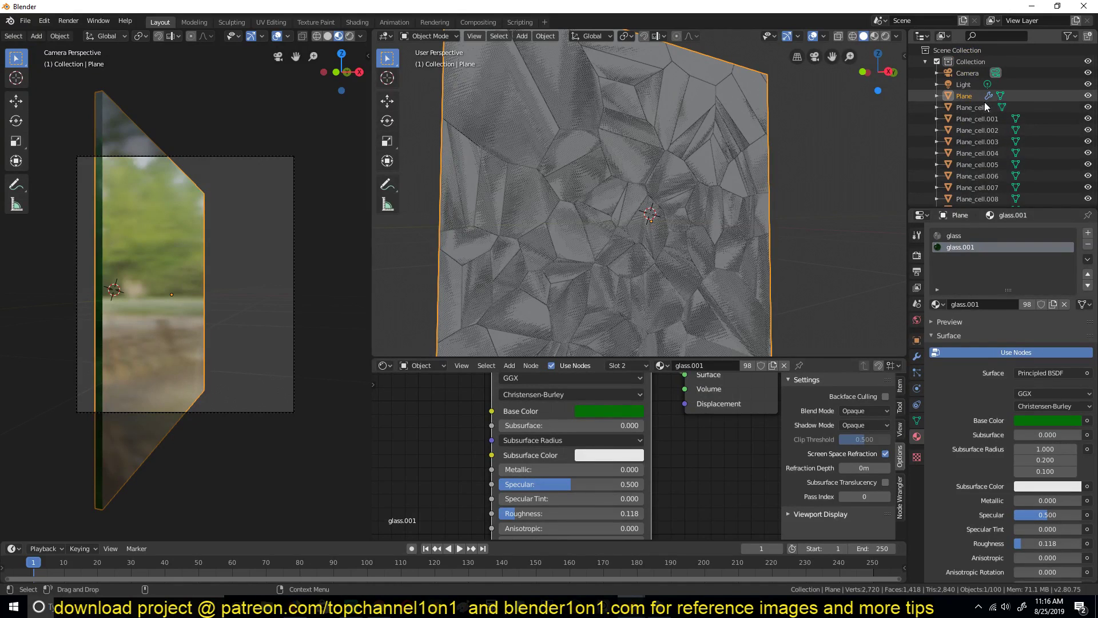
left_click(1088, 107)
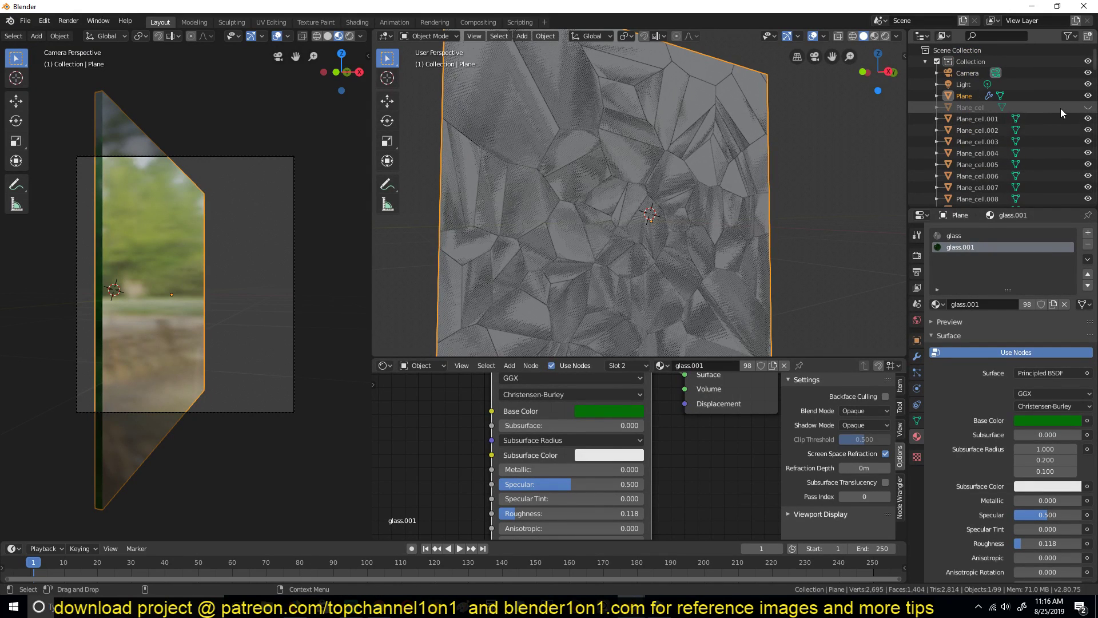
left_click(1088, 95)
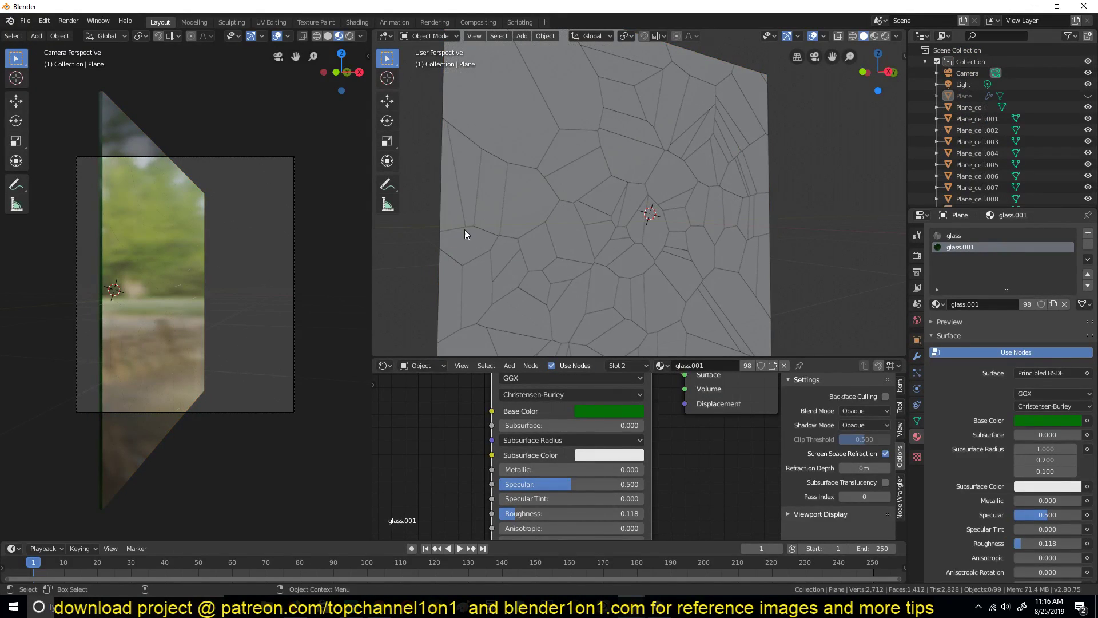
left_click(967, 96)
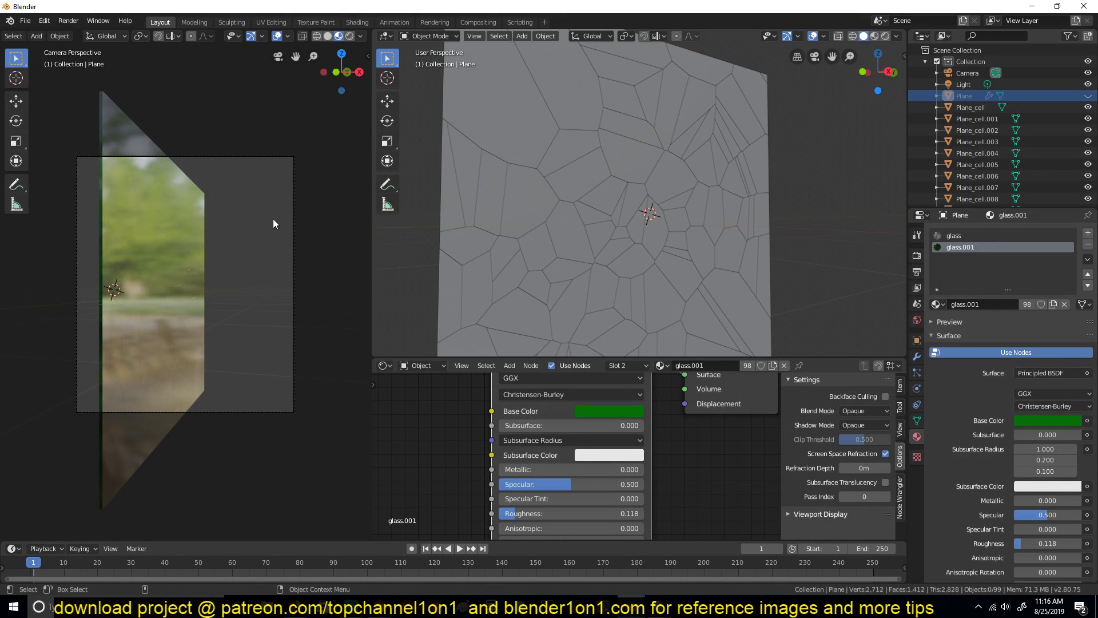
Select all the fractured cells and move them to a new collection named partie
scroll(561, 114, "down", 5)
left_click_drag(558, 105, 722, 300)
key("m")
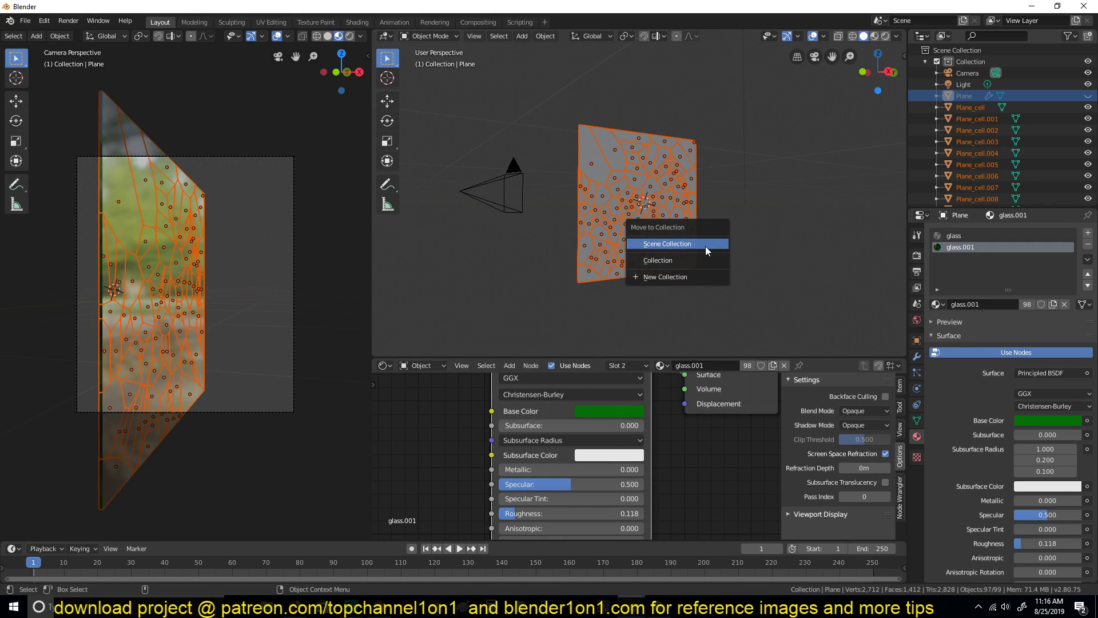
left_click(695, 273)
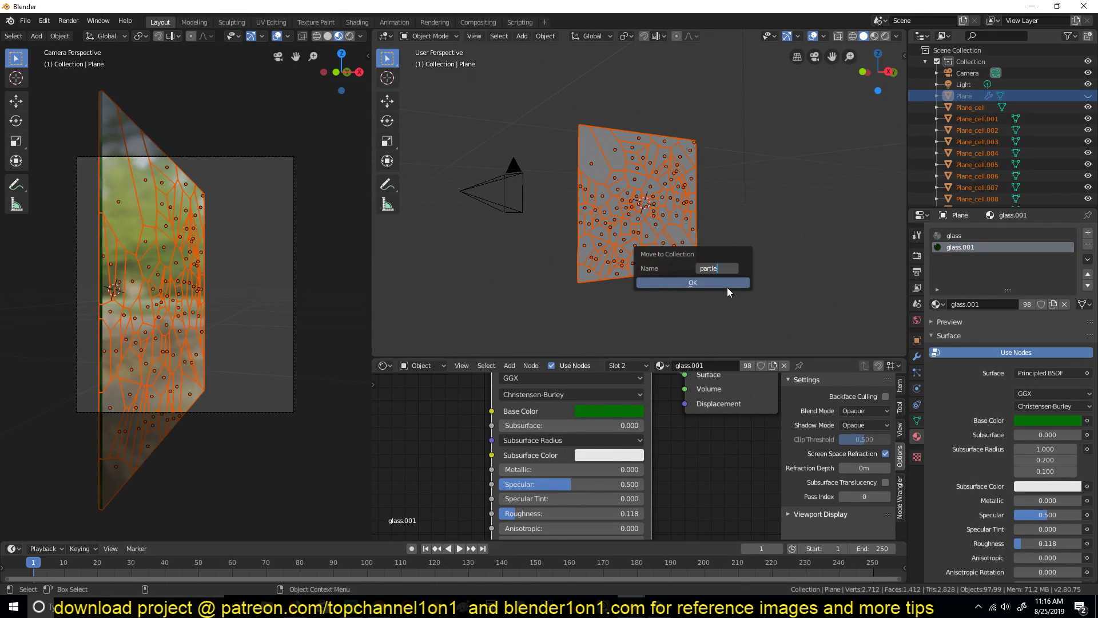
left_click(727, 286)
Check the new collection's contents by disabling and re-enabling it, and play the animation with nothing selected
left_click(937, 107)
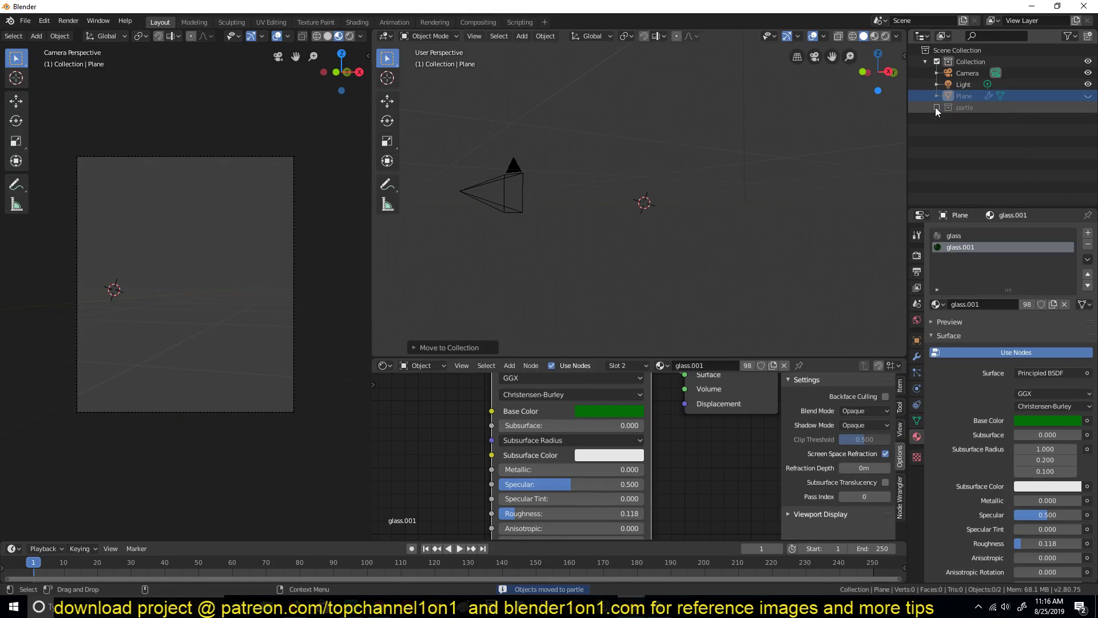
left_click(935, 107)
key("alt+a")
key("space")
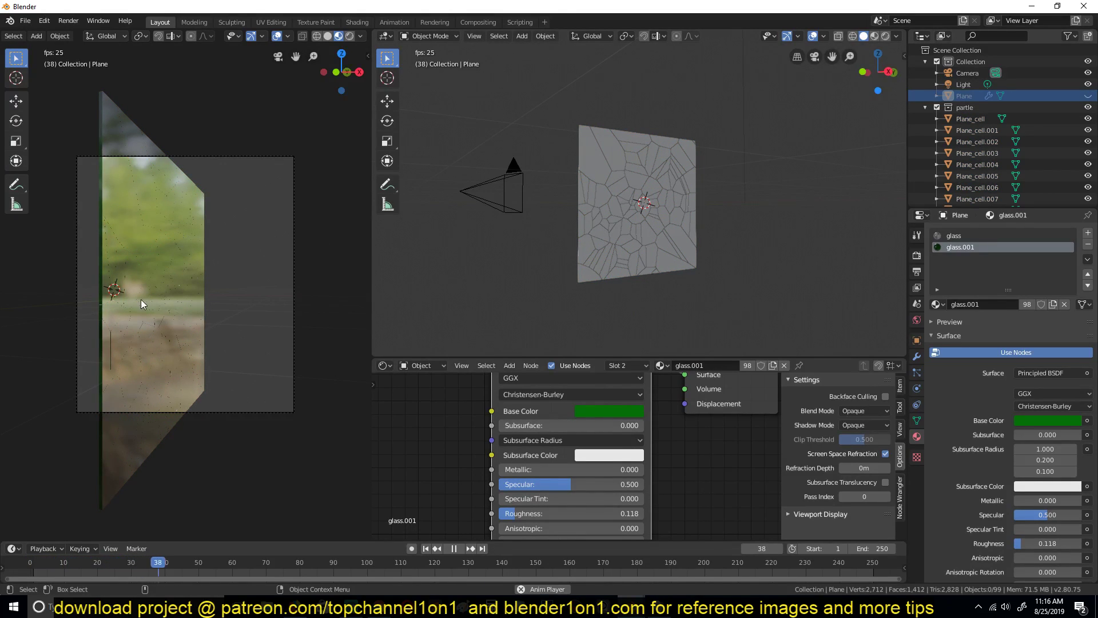
Stop the playback, select the large upper-corner shard beside the camera, preview the animation briefly and rewind to frame 0
key("space")
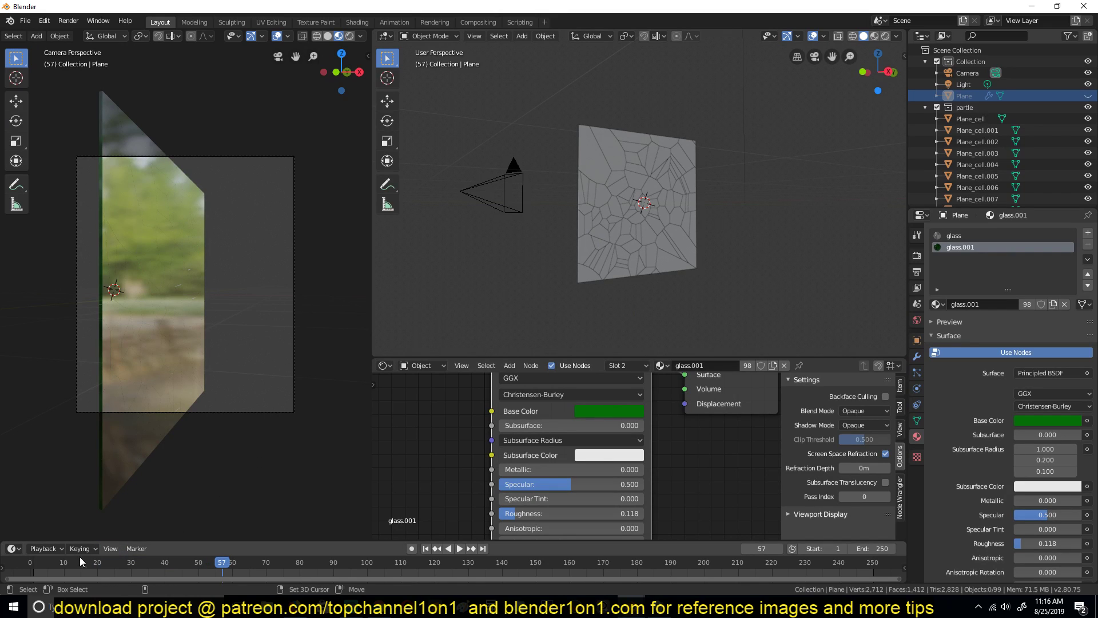
left_click(17, 572)
middle_click_drag(644, 201, 616, 163)
left_click(618, 163)
key("space")
key("space")
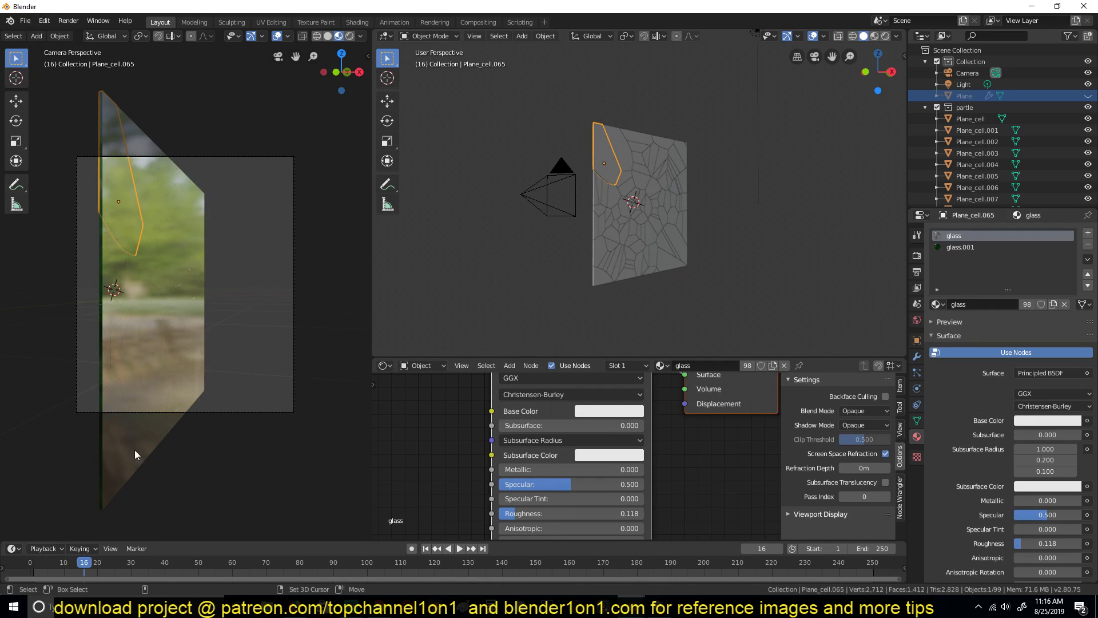
left_click(29, 572)
Add an active Rigid Body with a Convex Hull shape to the selected corner shard and test-play the animation
scroll(658, 139, "up", 5)
middle_click_drag(658, 139, 576, 136)
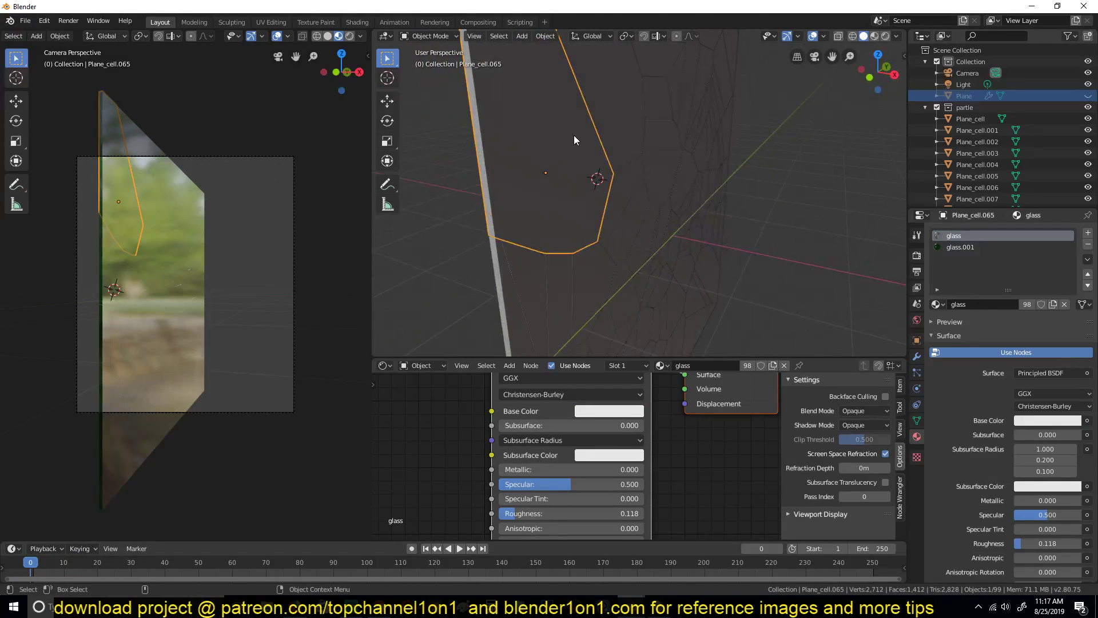
left_click(917, 389)
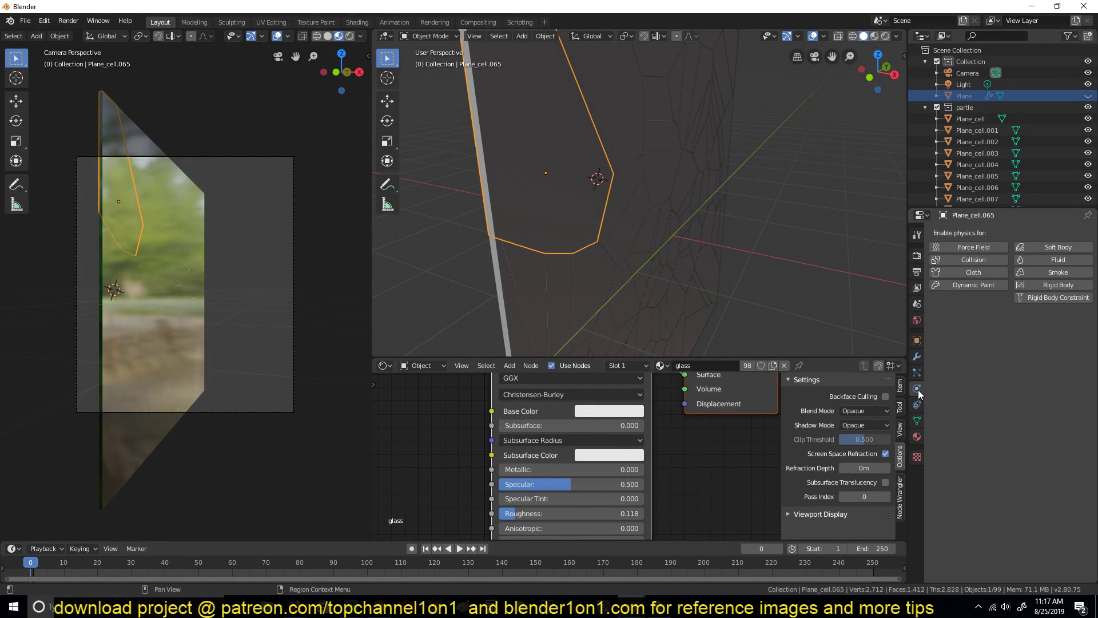
left_click(1049, 285)
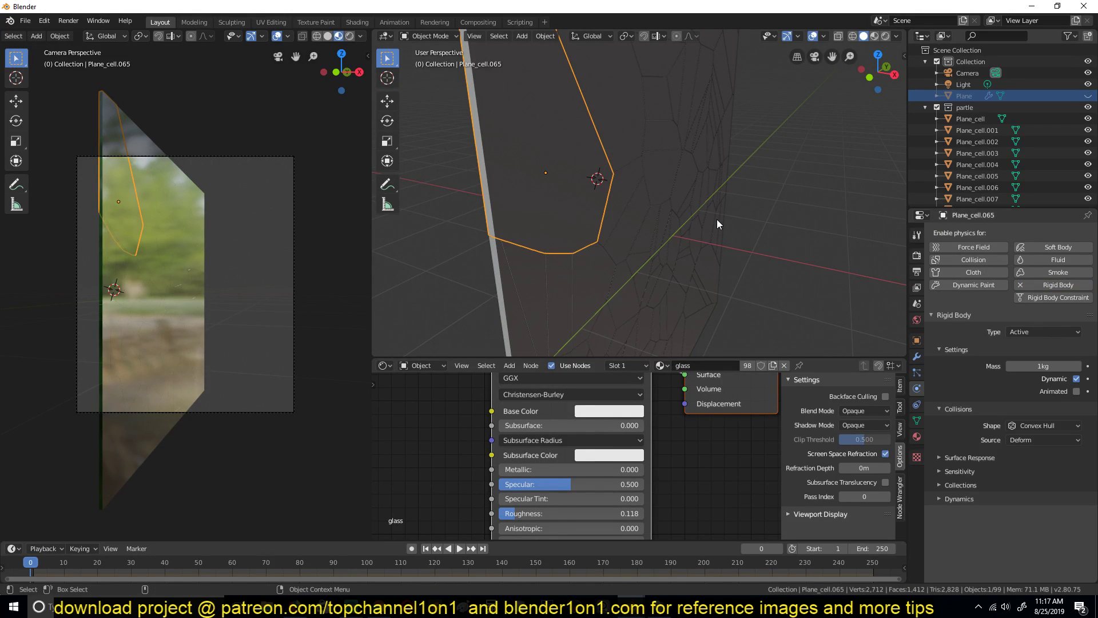
key("space")
key("Escape")
key("space")
key("Escape")
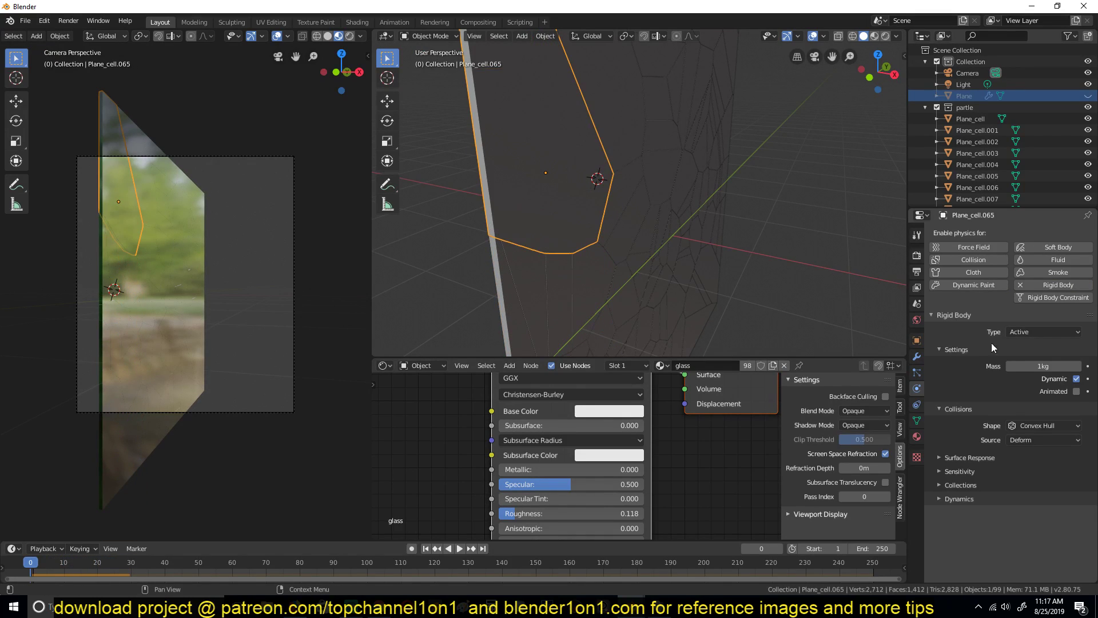
Select all the fractured glass shards, keeping the corner shard that carries the rigid body as the active object
left_click(955, 409)
left_click(954, 410)
scroll(348, 295, "down", 2)
scroll(586, 217, "down", 3)
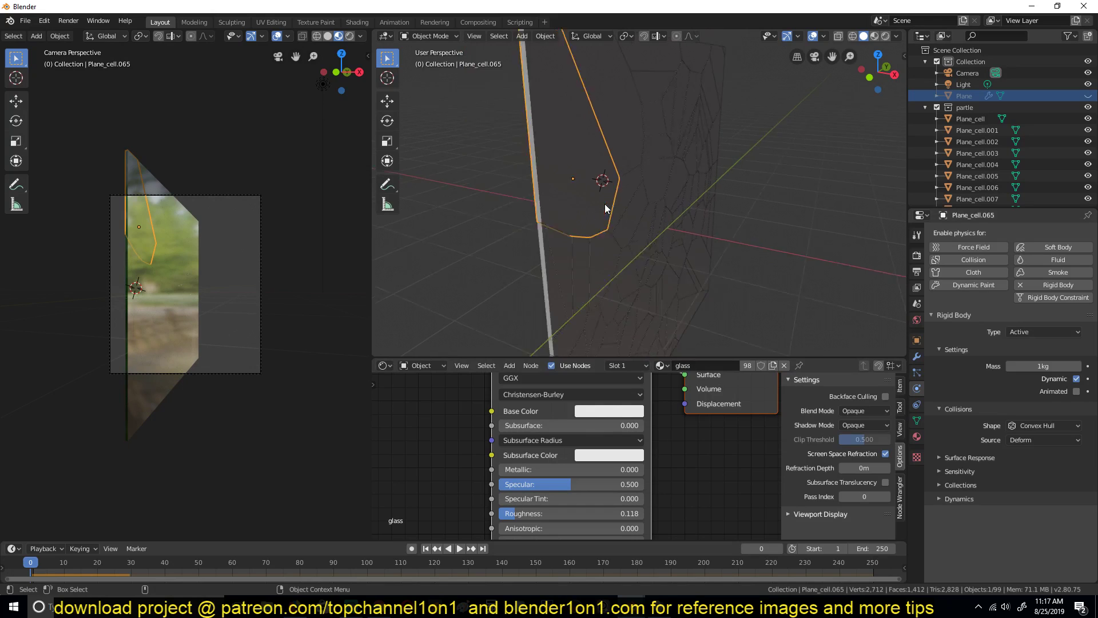
middle_click_drag(605, 203, 571, 190)
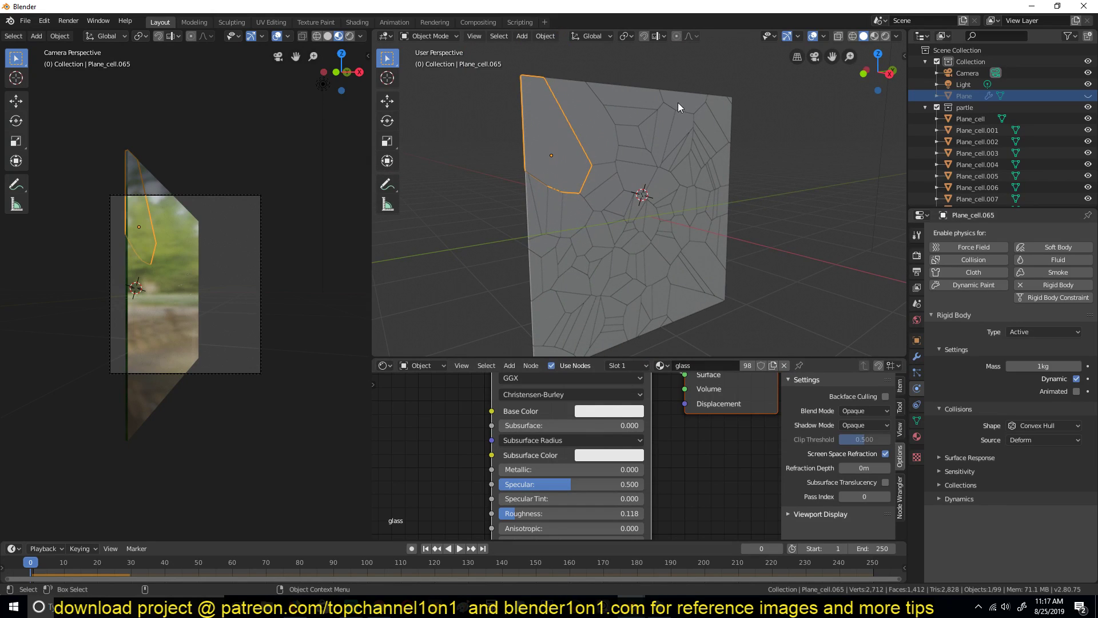
left_click_drag(512, 84, 756, 318)
left_click(610, 152)
left_click_drag(499, 67, 766, 354)
scroll(709, 242, "down", 3)
scroll(709, 242, "up", 2)
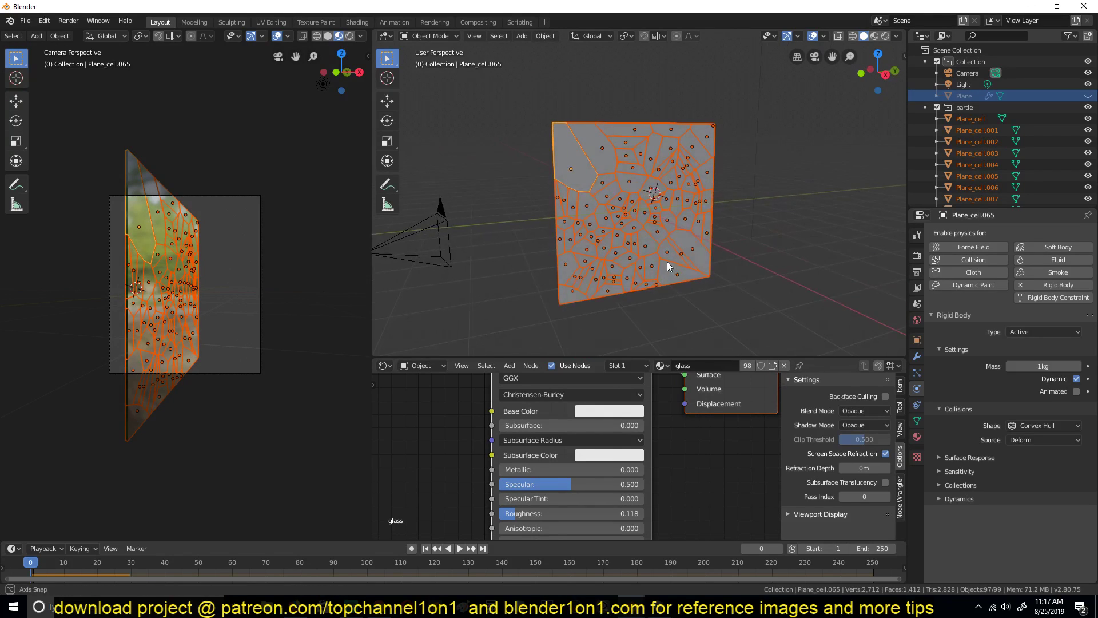
Copy the active corner shard's rigid body settings to all the other selected shards
middle_click_drag(667, 262, 595, 146)
left_click(543, 36)
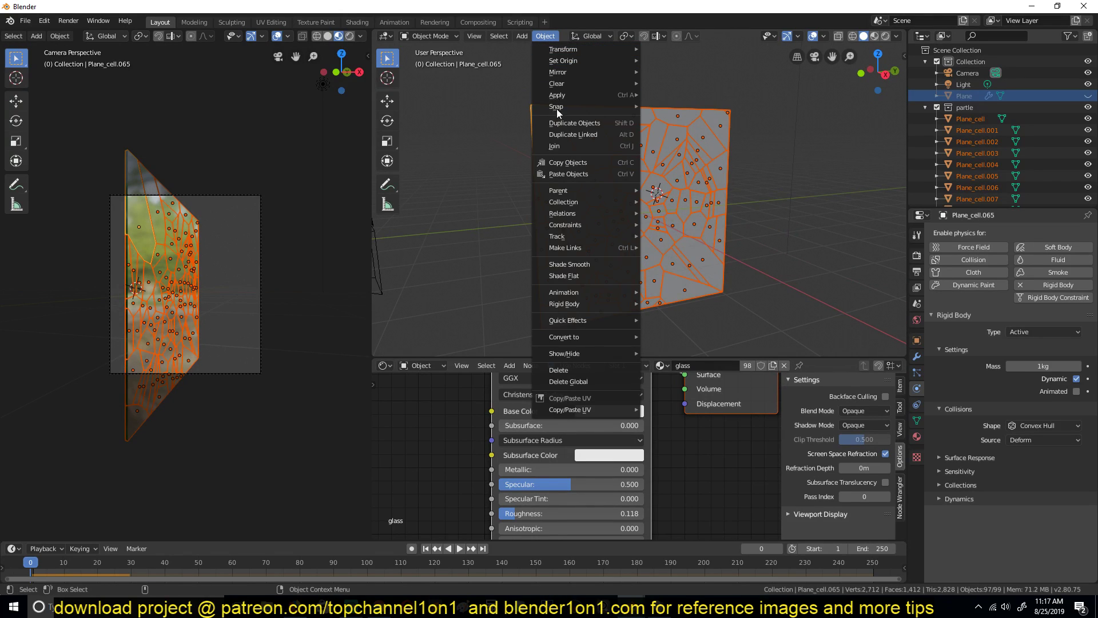
mouse_move(590, 307)
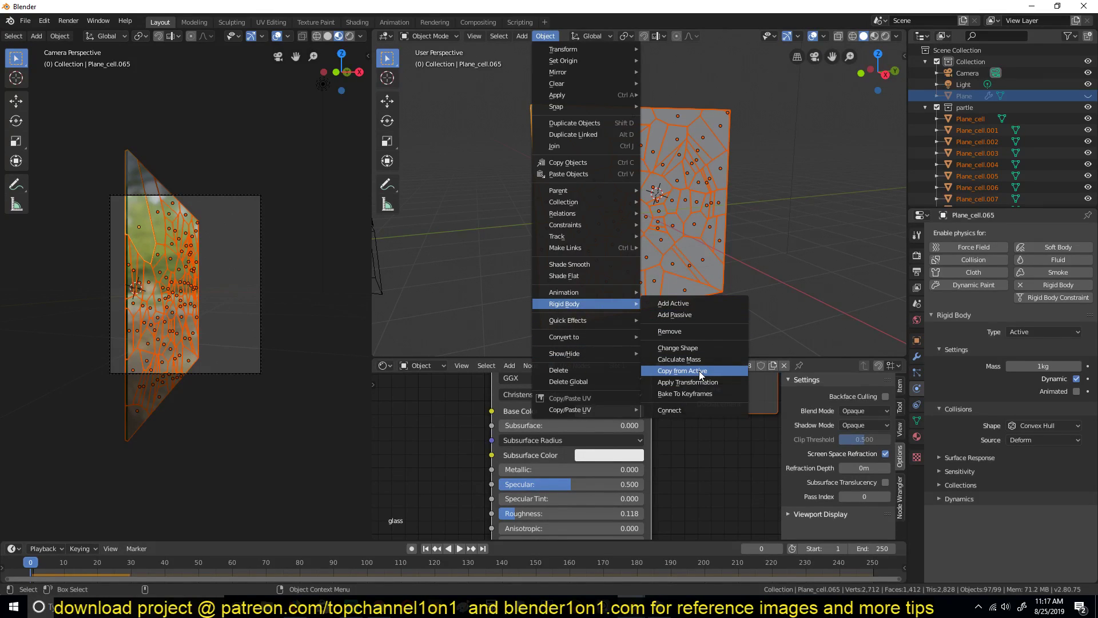
key("Return")
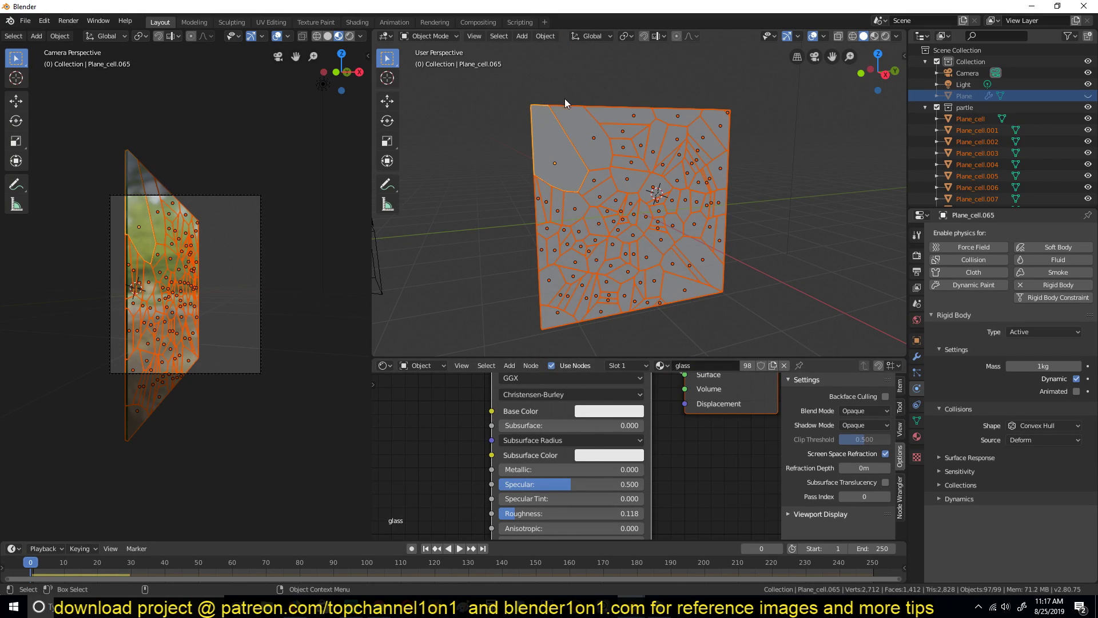
Check several individual shards for rigid body settings, play the simulation briefly and deselect everything
left_click(561, 141)
left_click(609, 139)
left_click(644, 158)
key("space")
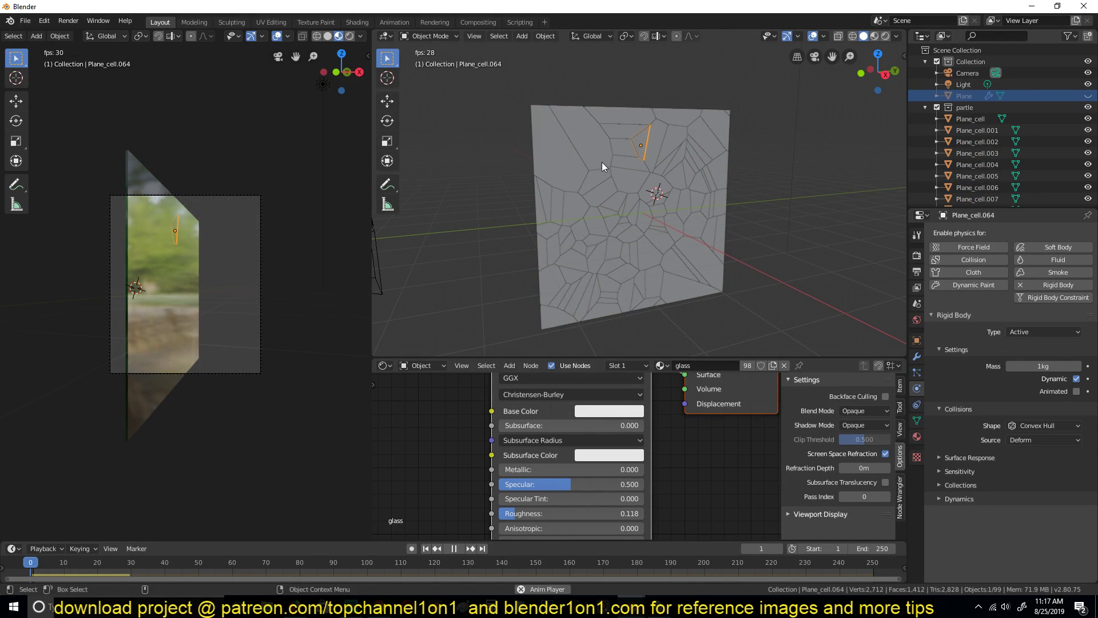
key("Escape")
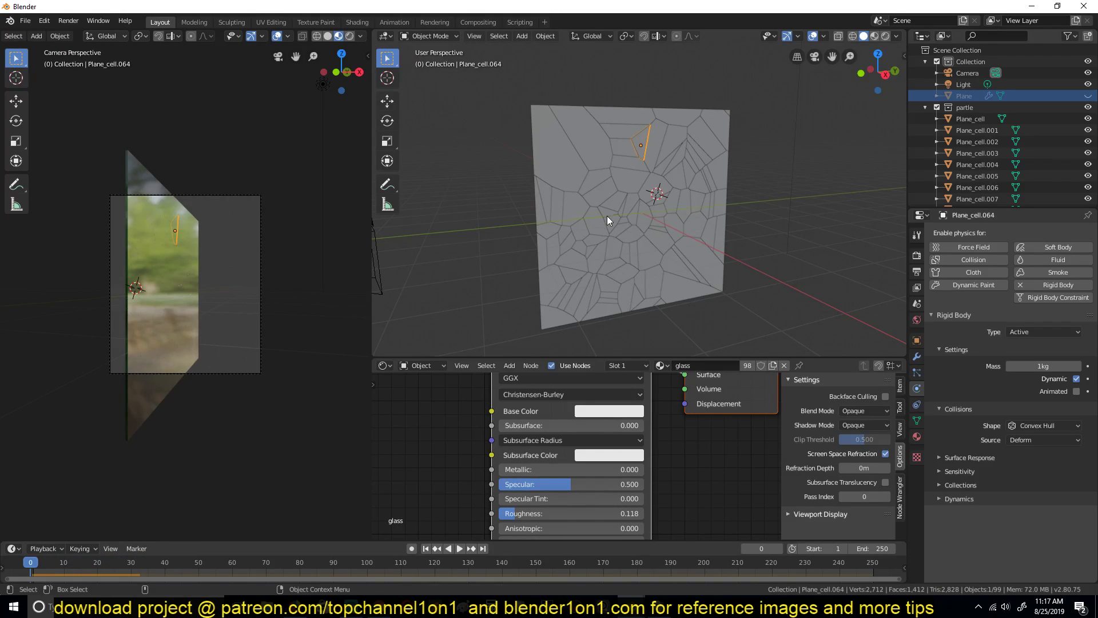
key("alt+a")
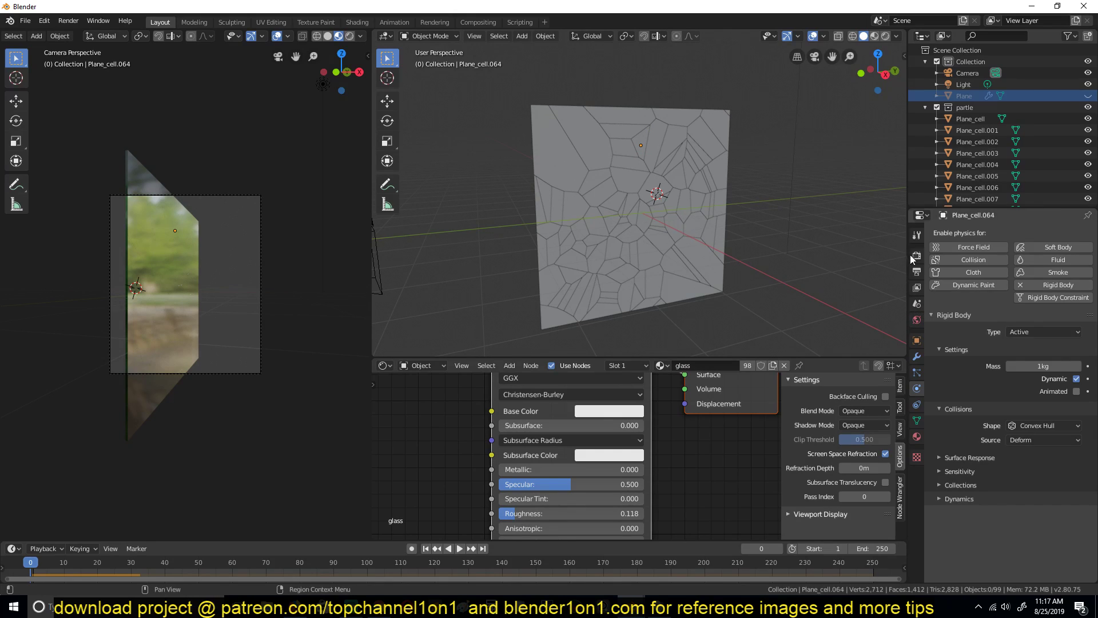
Show the scene's Rigid Body World settings and play the simulation to see how gravity affects the glass
left_click(916, 305)
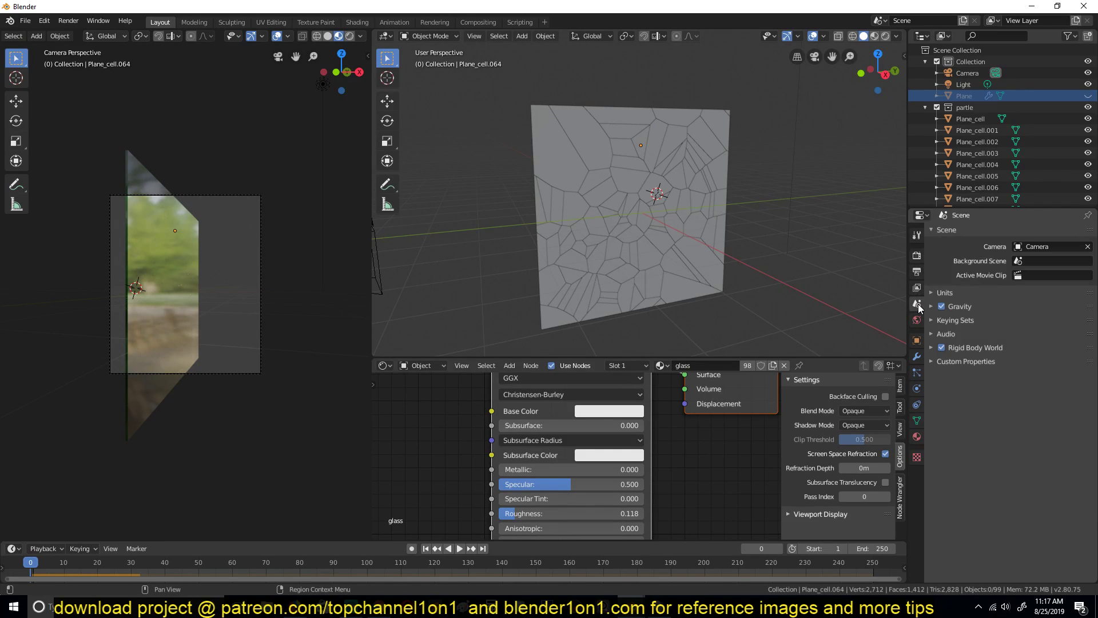
left_click(972, 348)
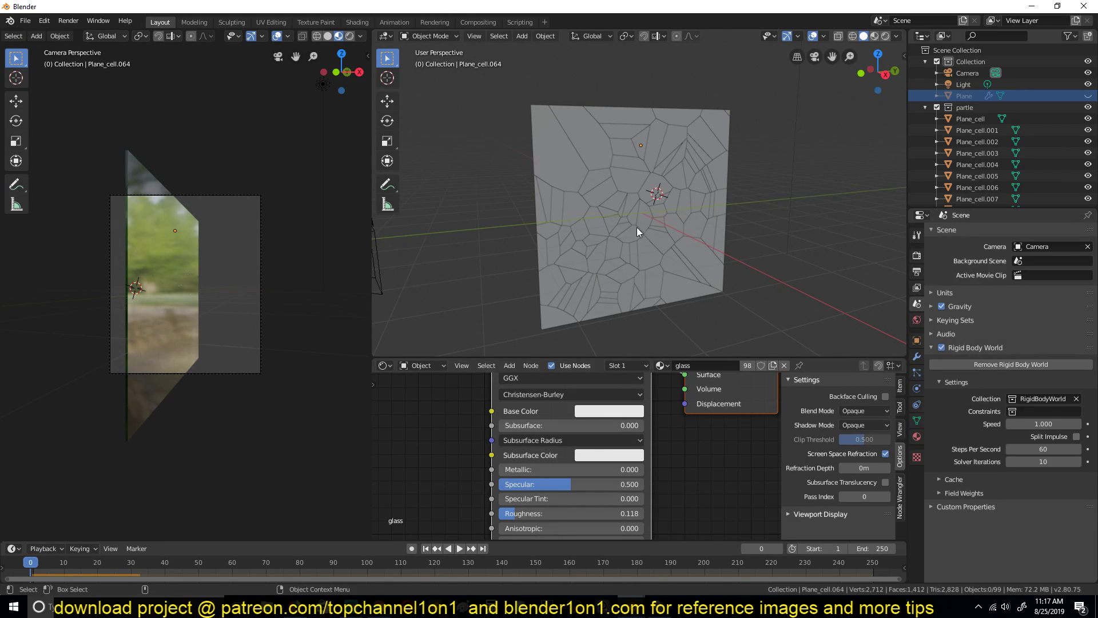
key("space")
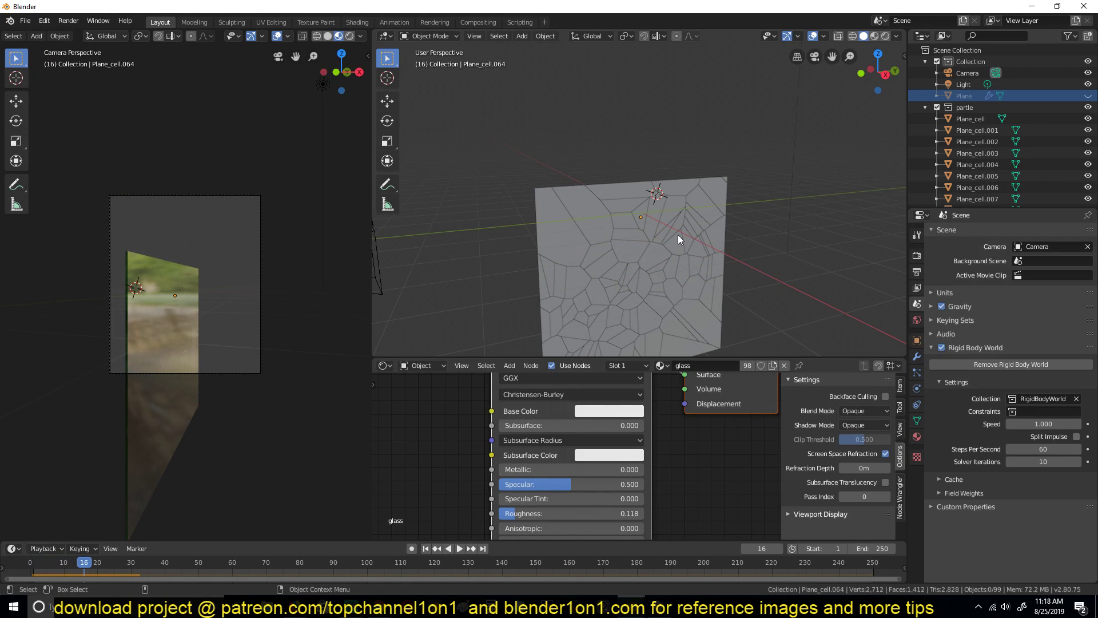
key("Escape")
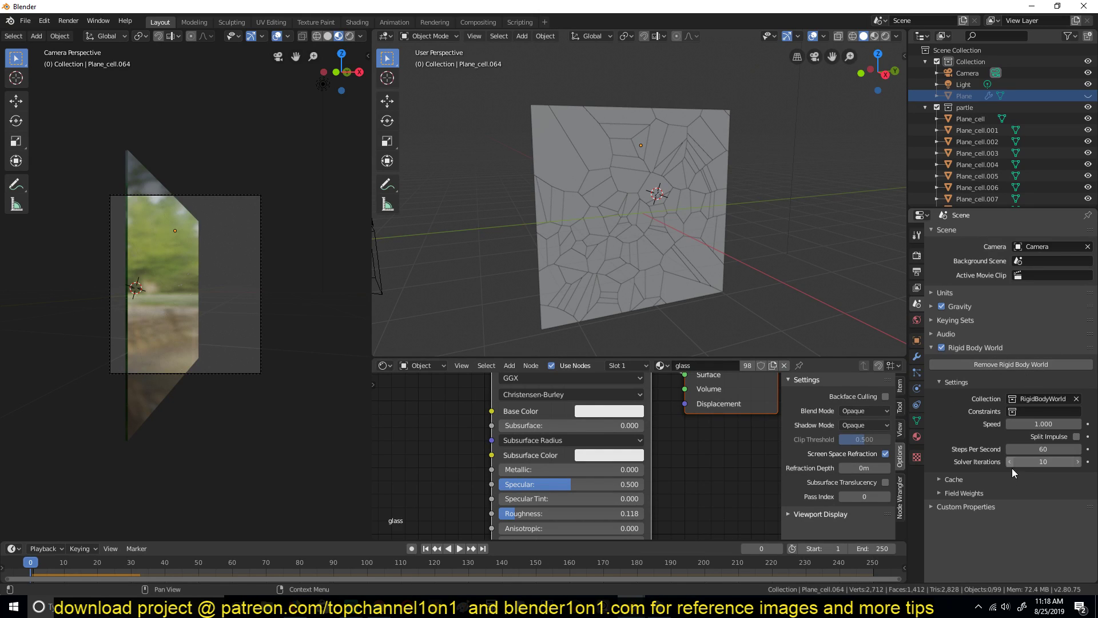
Set the Gravity field weight of the Rigid Body World to 0 and play the simulation to test it
left_click(961, 493)
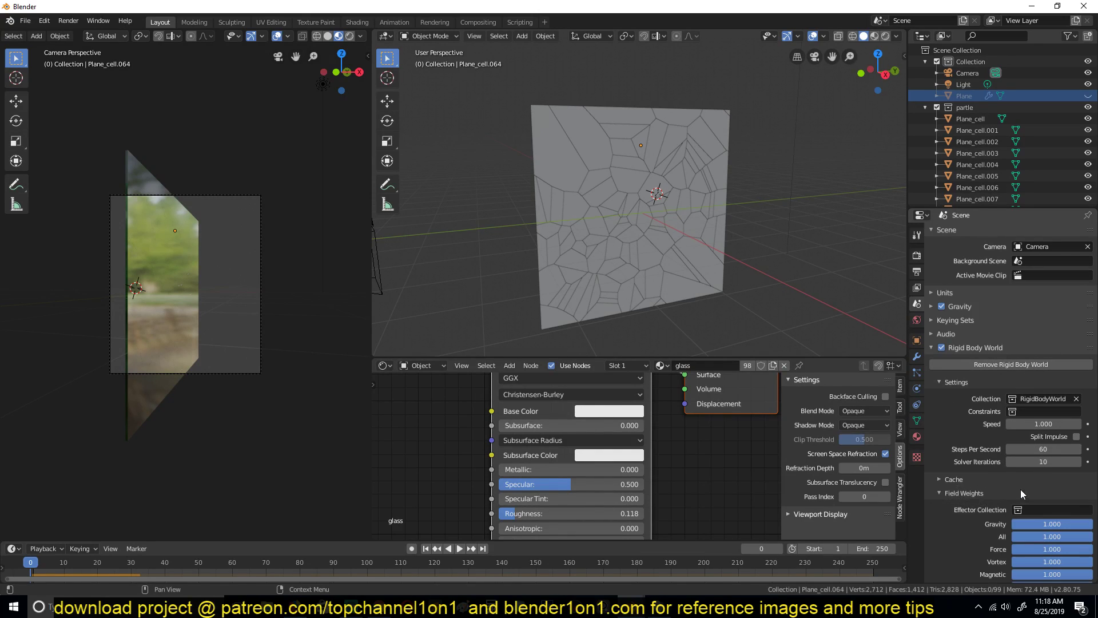
scroll(1021, 489, "down", 5)
left_click_drag(1084, 409, 1024, 410)
key("space")
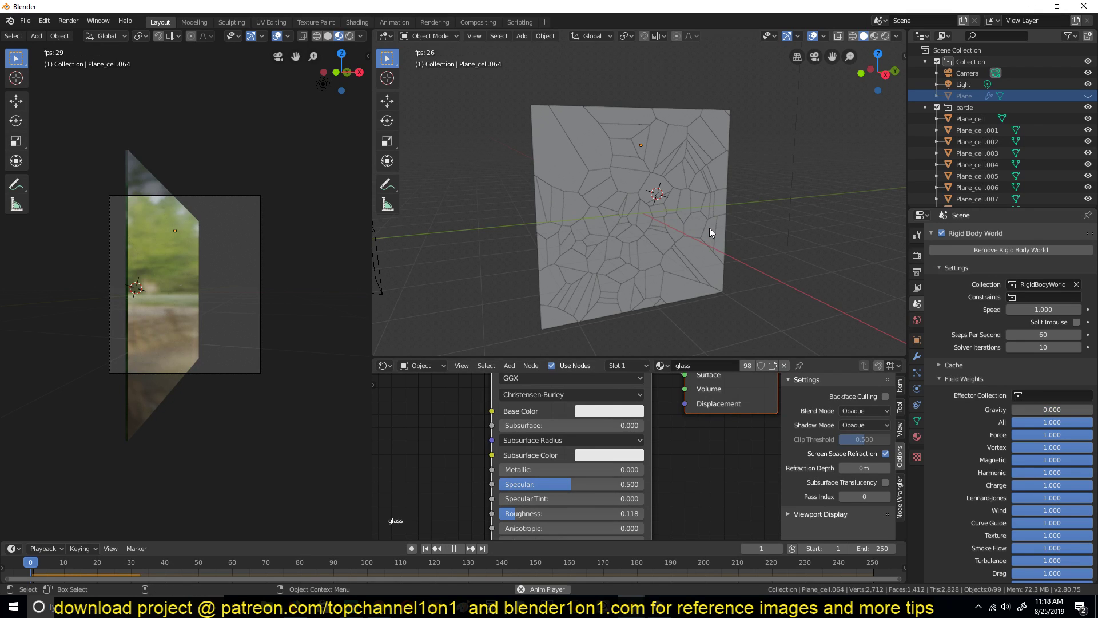
key("Escape")
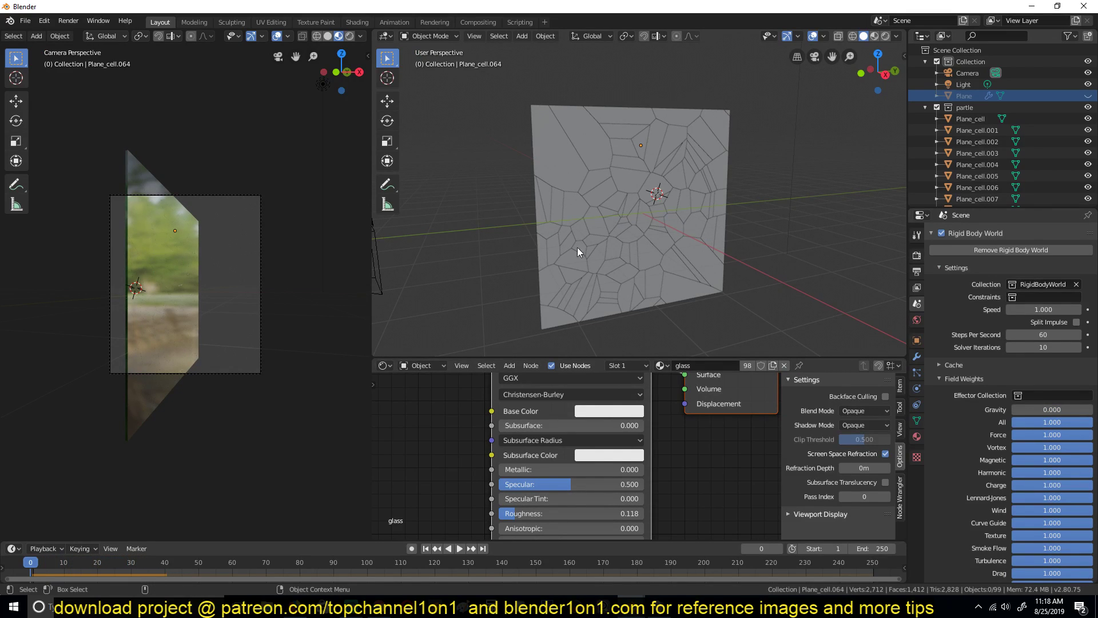
middle_click_drag(585, 188, 633, 167)
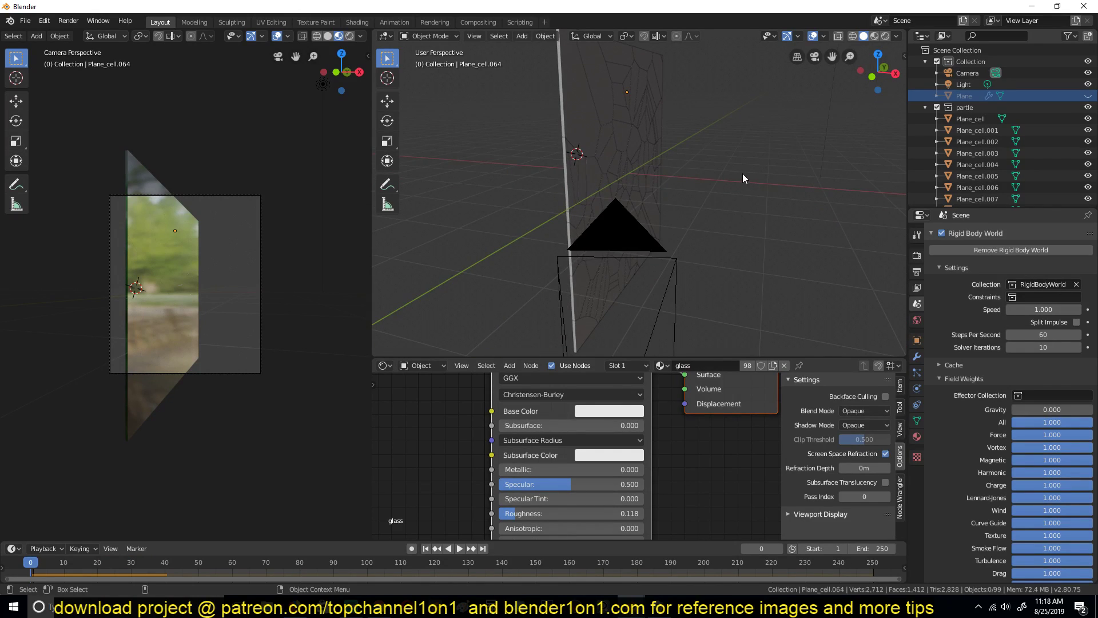
middle_click_drag(743, 174, 679, 155, "shift")
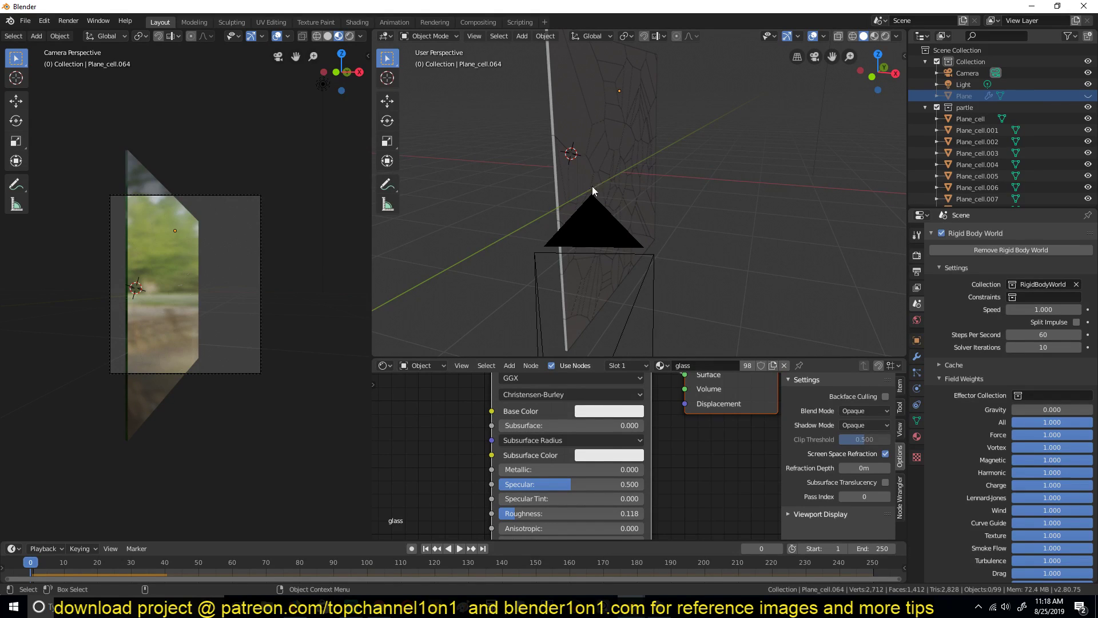
middle_click_drag(666, 198, 632, 196, "shift")
scroll(707, 202, "down", 3)
middle_click_drag(707, 201, 698, 199, "shift")
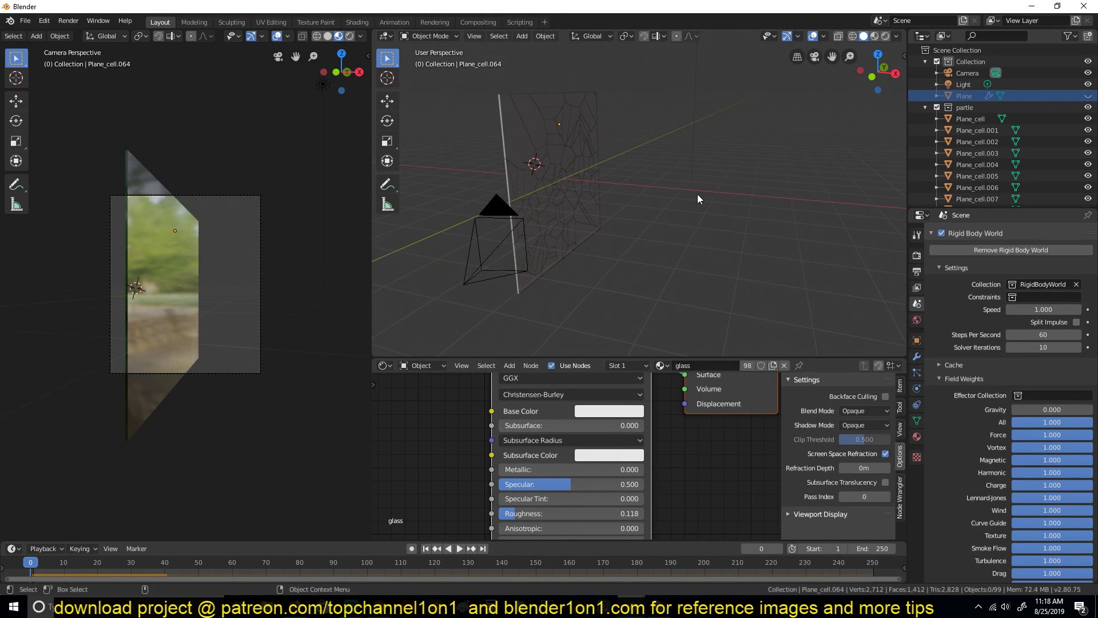
key("shift+a")
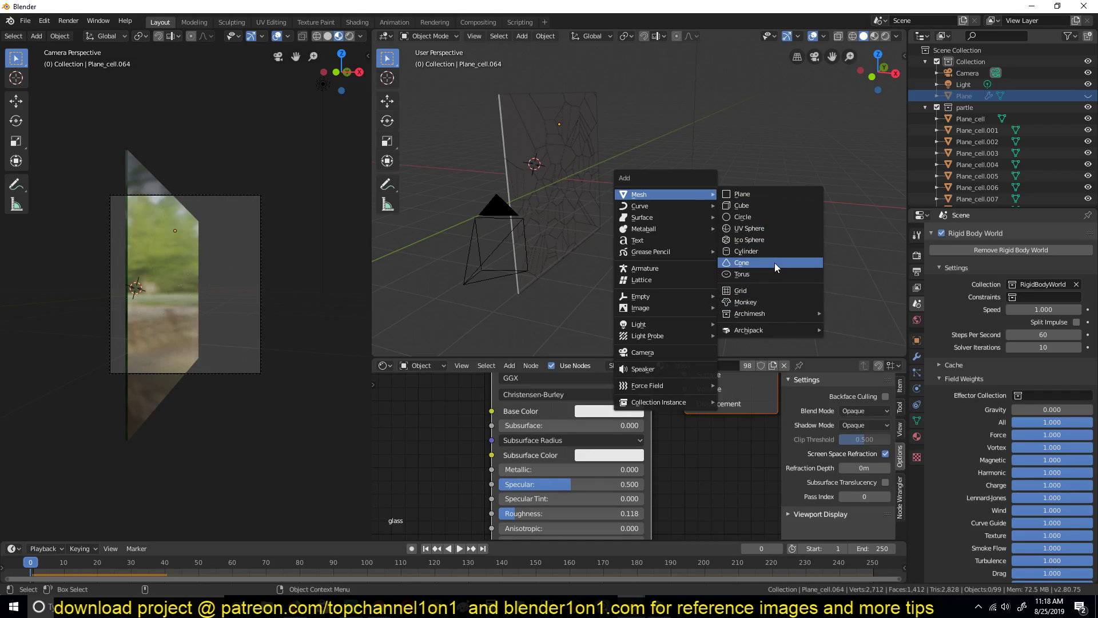
key("Escape")
key("shift+a")
mouse_move(700, 176)
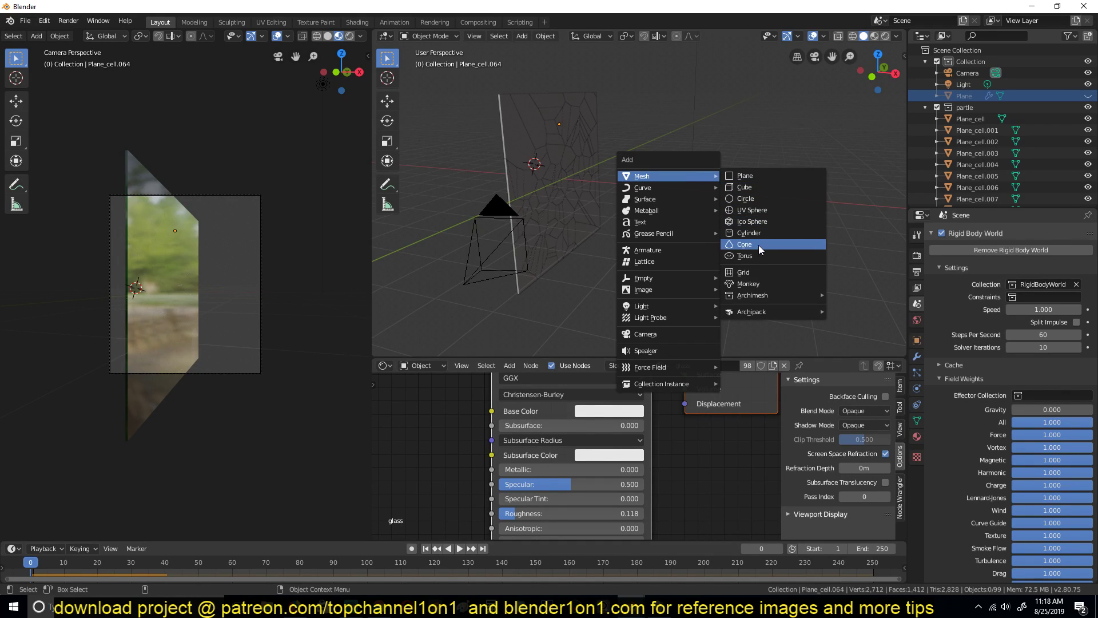
key("Escape")
key("Delete")
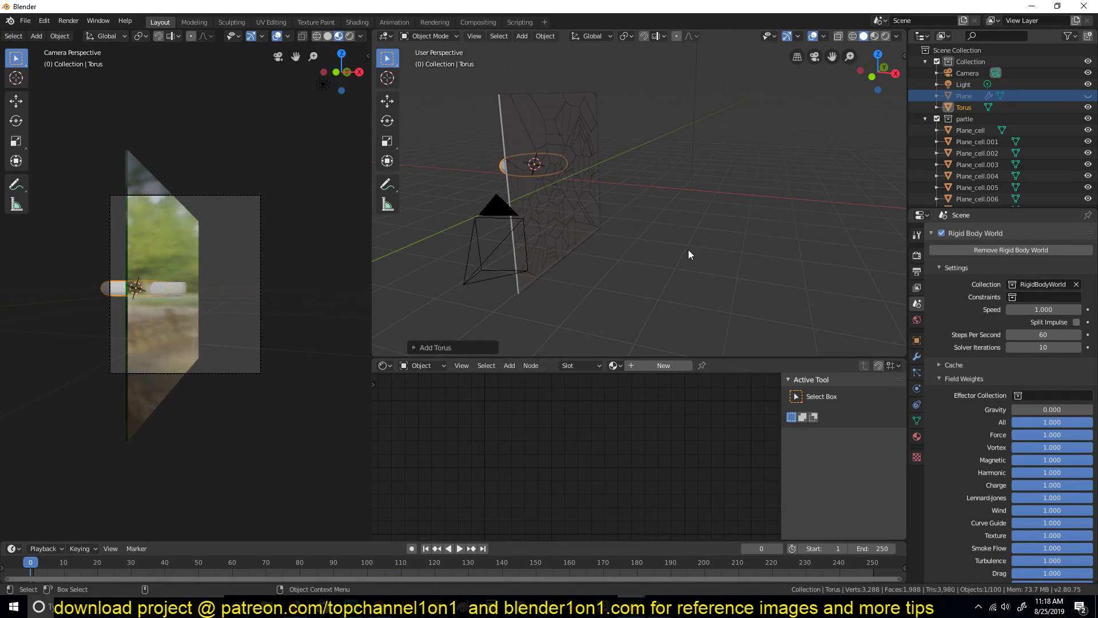
Add a monkey mesh and move it along the X axis to stand well away from the fractured glass
key("shift+a")
mouse_move(691, 227)
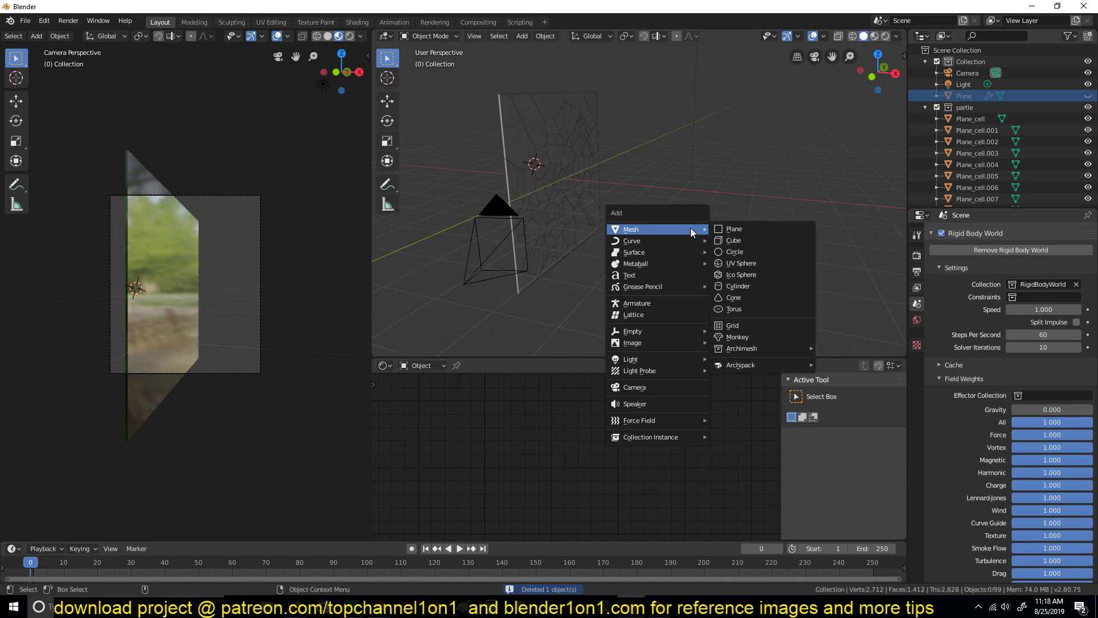
left_click(755, 338)
key("g")
key("x")
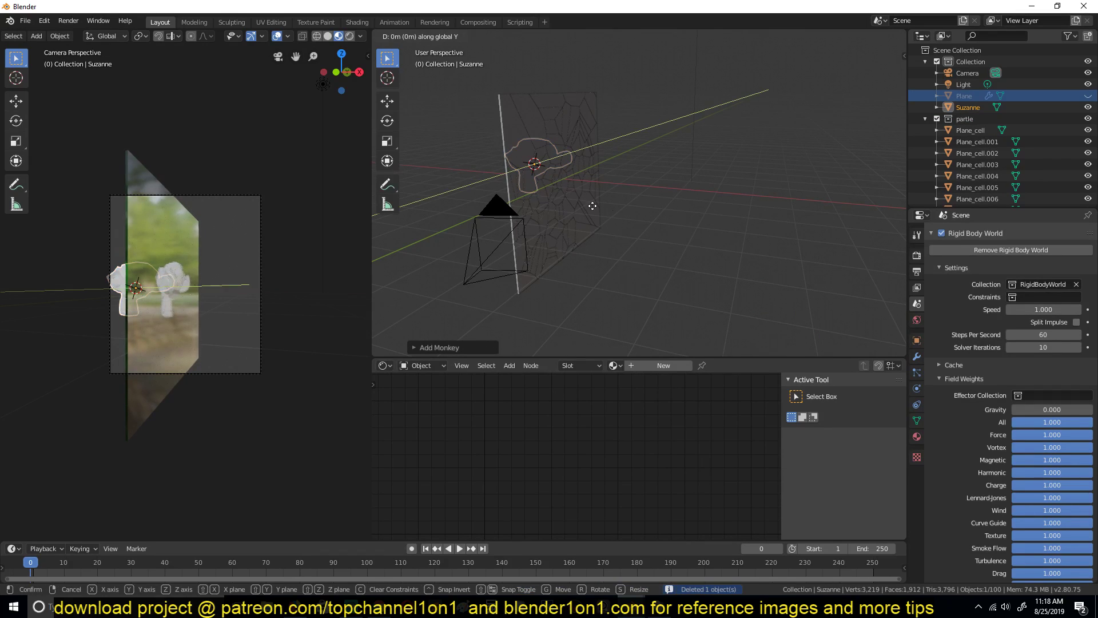
left_click(781, 258)
Adjust the monkey head's overall size by scaling it down and up freehand
key("s")
left_click(777, 229)
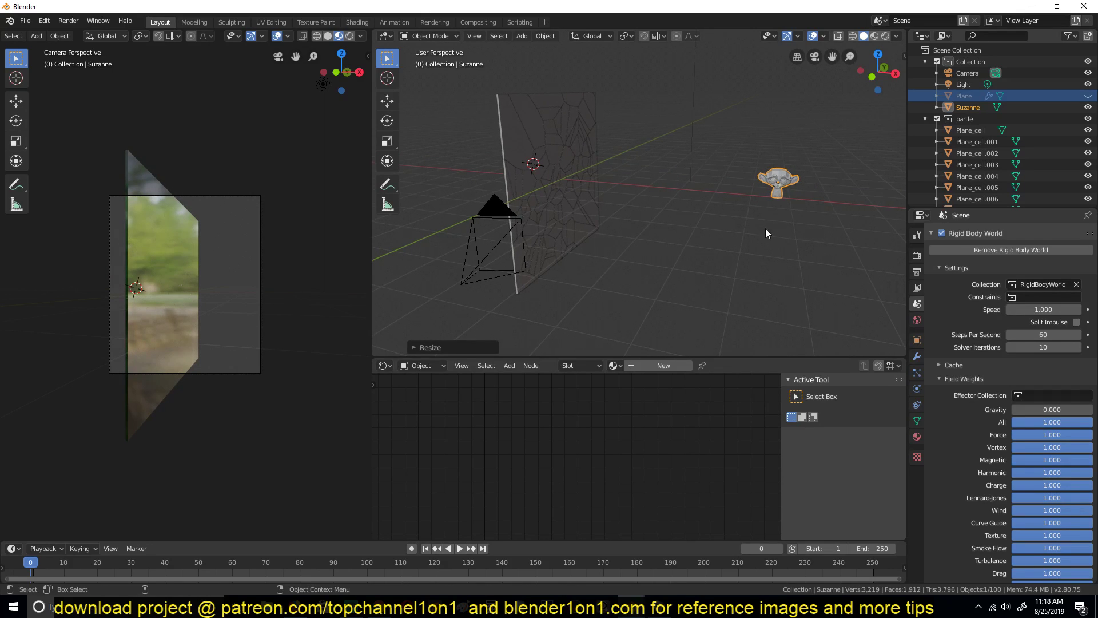
key("s")
left_click(799, 263)
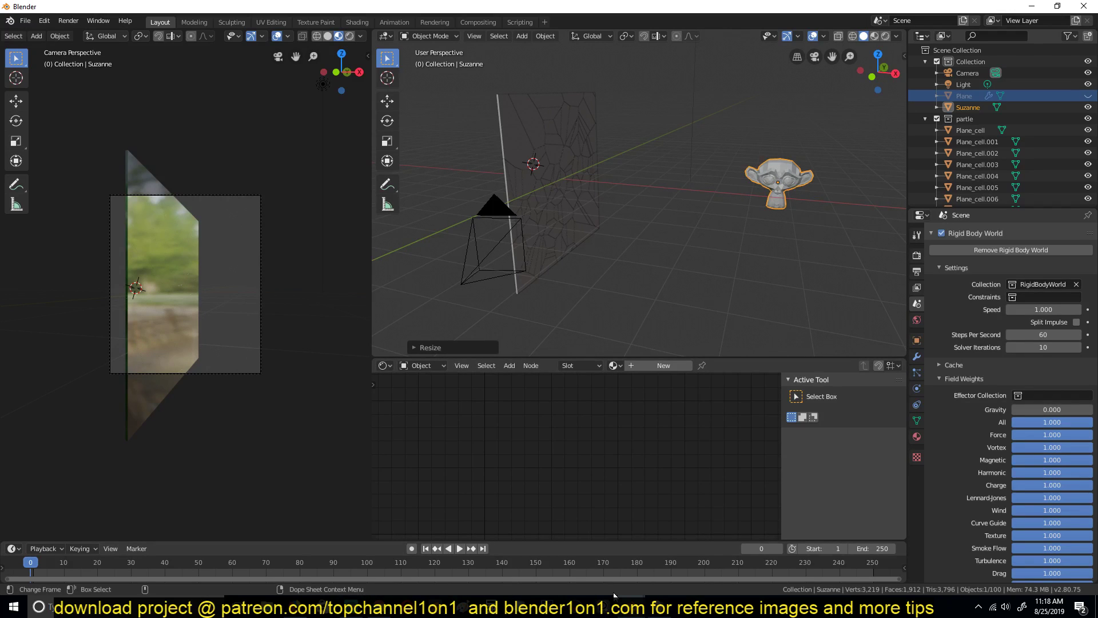
Switch to the Blender window with break glass.blend, rewind to frame 0 and play its finished glass-breaking animation
mouse_move(577, 606)
left_click(595, 561)
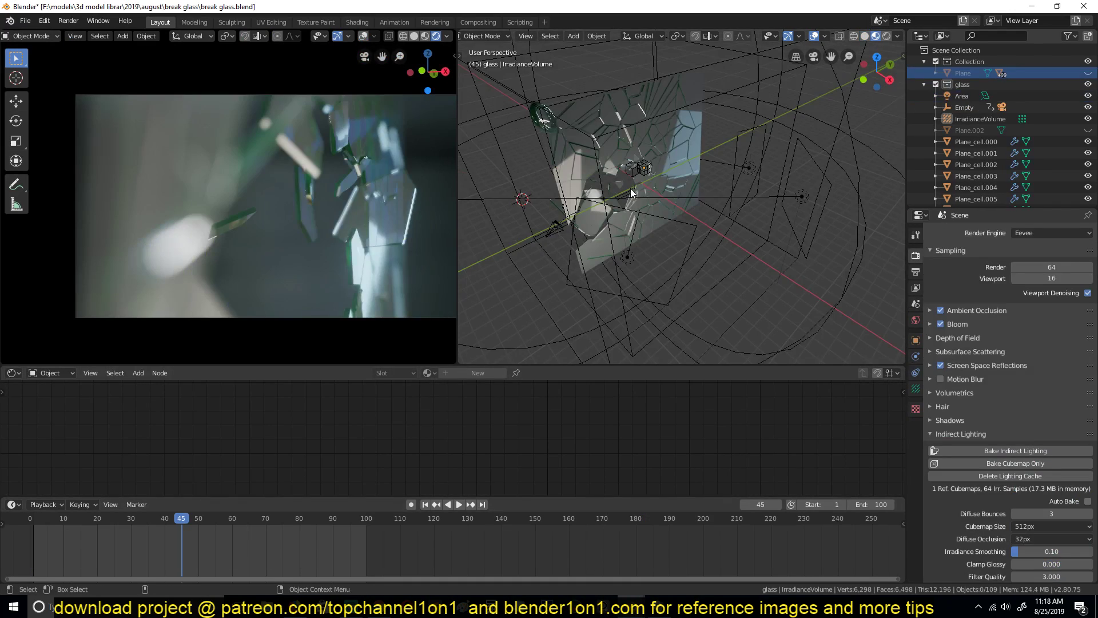
left_click_drag(141, 544, 23, 543)
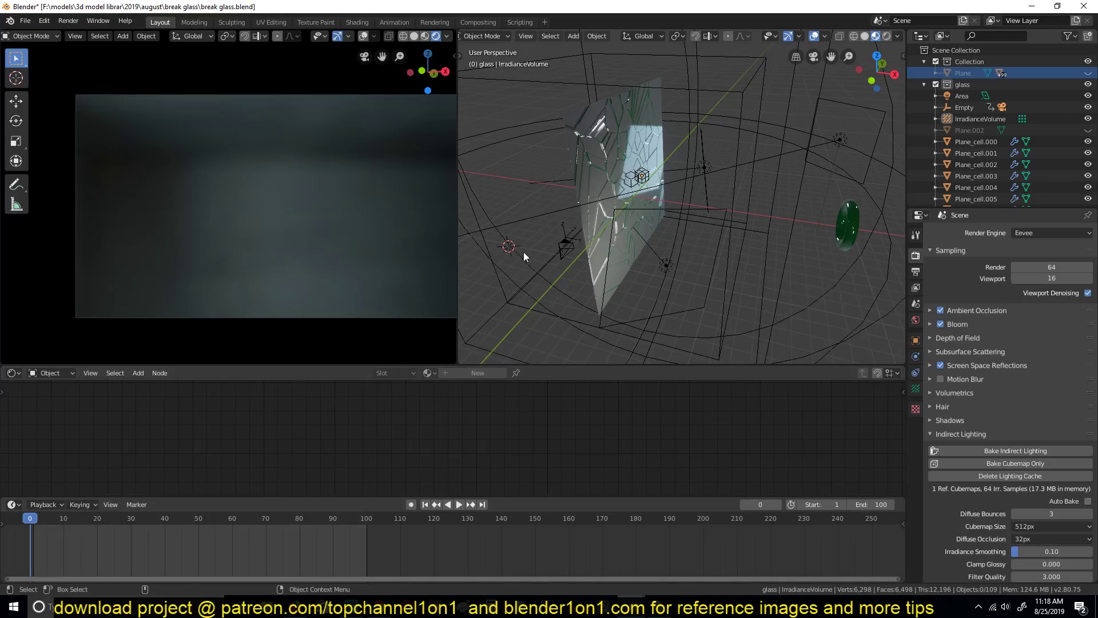
key("space")
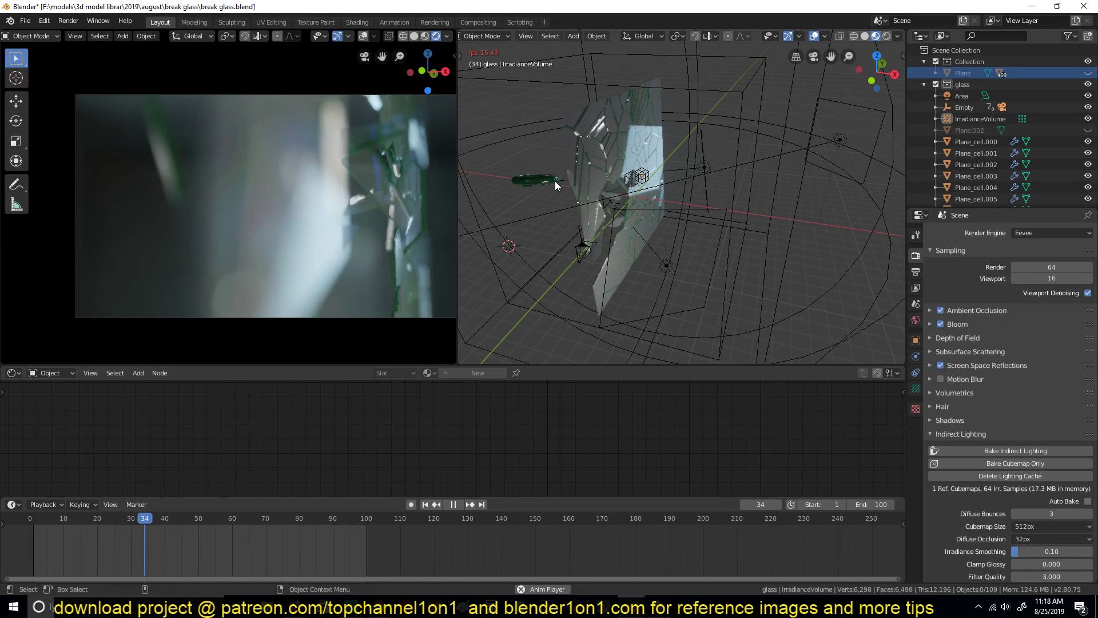
Stop the playback and rotate the torus's whole mesh freehand with a trackball rotation in Edit Mode
key("Escape")
left_click(844, 221)
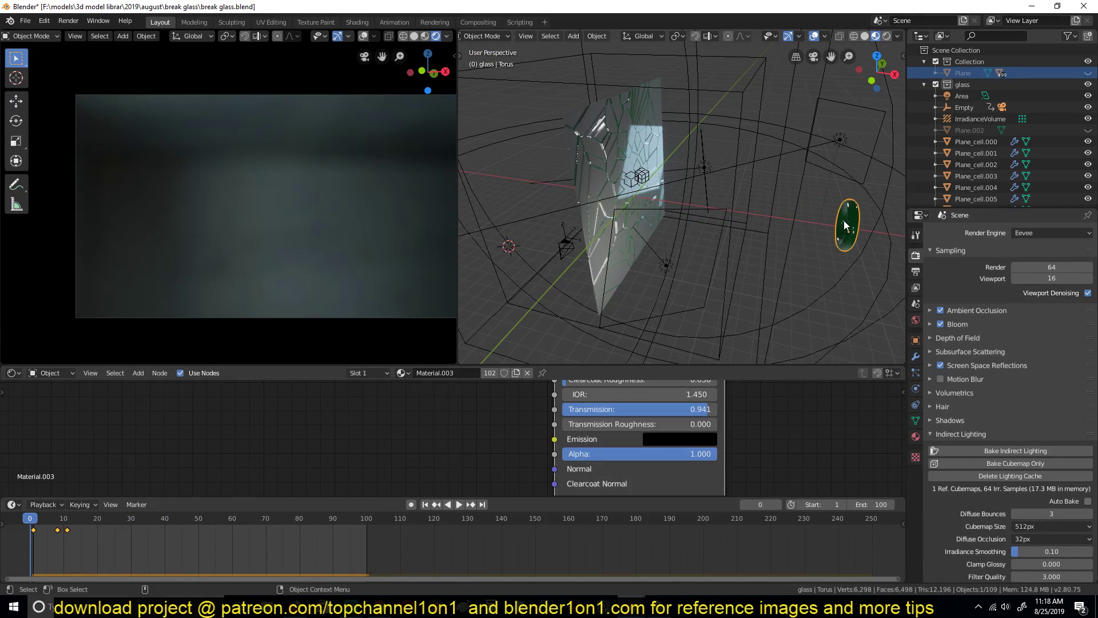
middle_click_drag(802, 249, 641, 238)
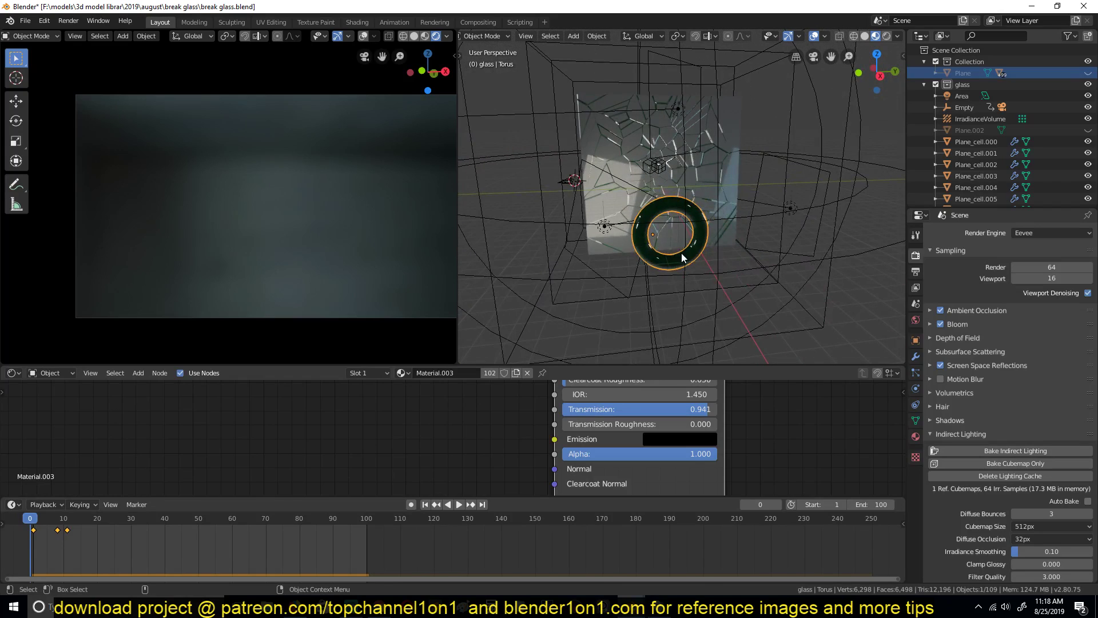
key("Tab")
key("r")
key("r")
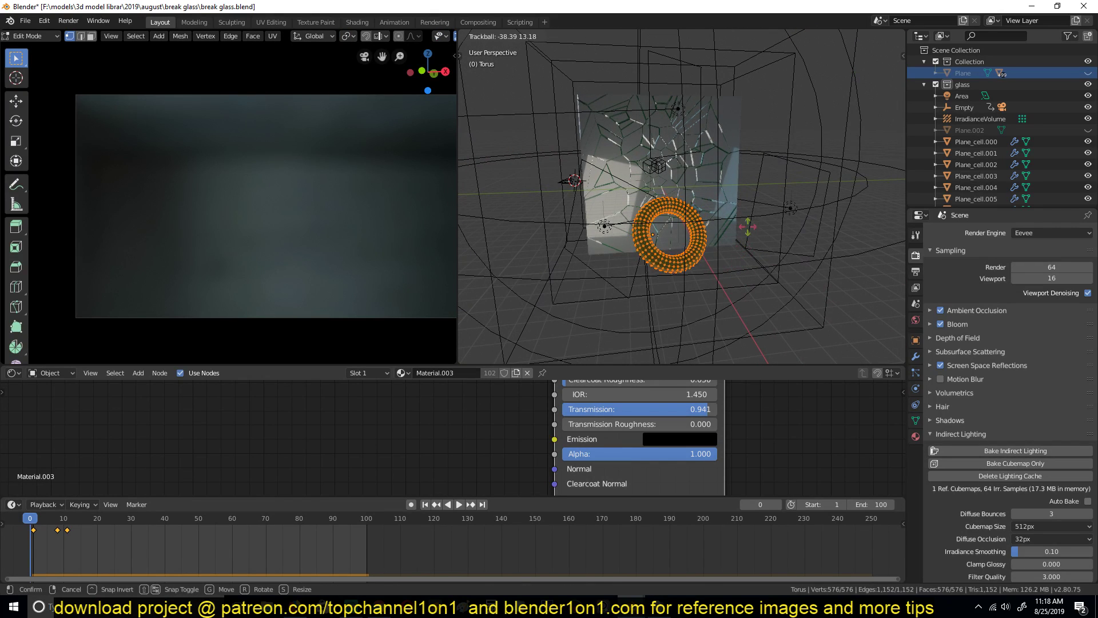
left_click(757, 163)
key("Tab")
Play the animation to test how the rotated torus breaks the glass, and stop it
middle_click_drag(764, 222, 781, 221)
key("space")
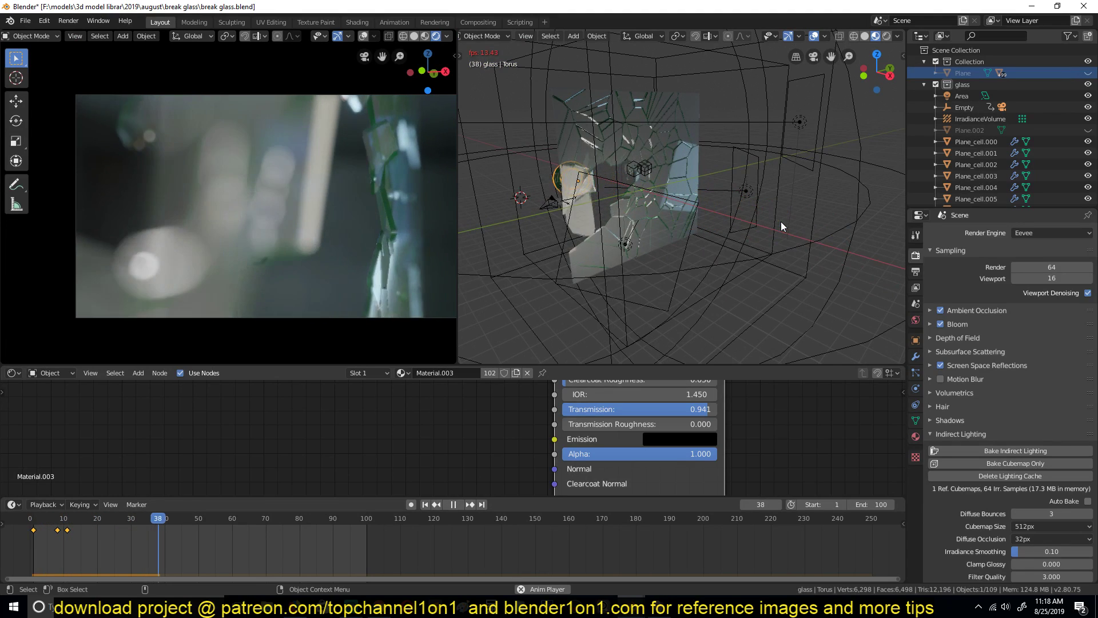
key("Escape")
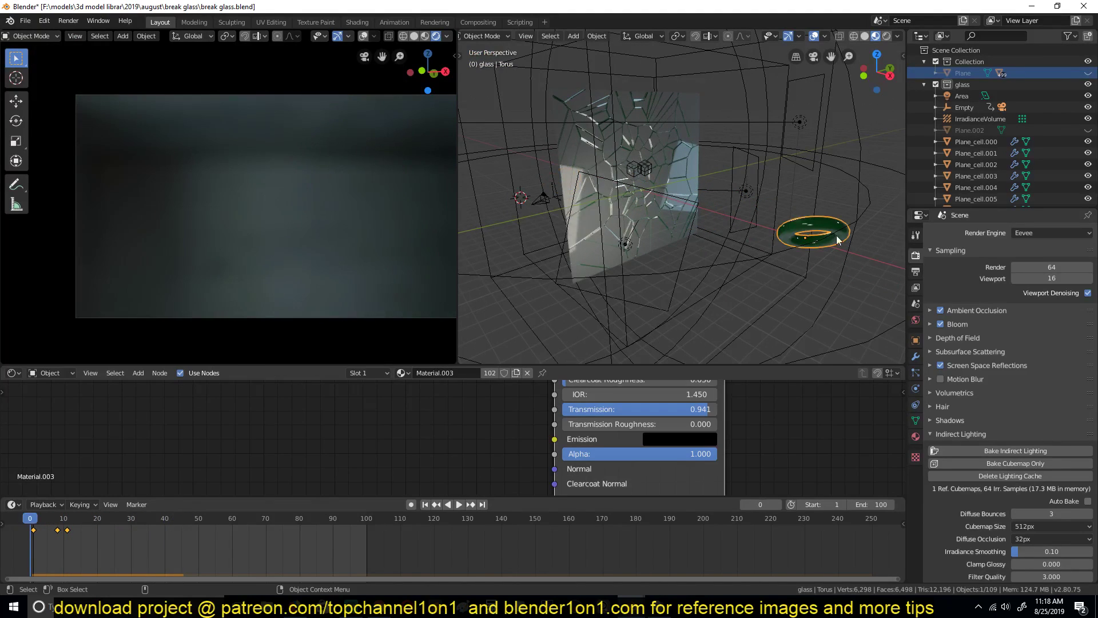
Set the torus's rigid body mass to 1 kg and replay the glass-breaking animation
left_click(915, 388)
left_click(1048, 365)
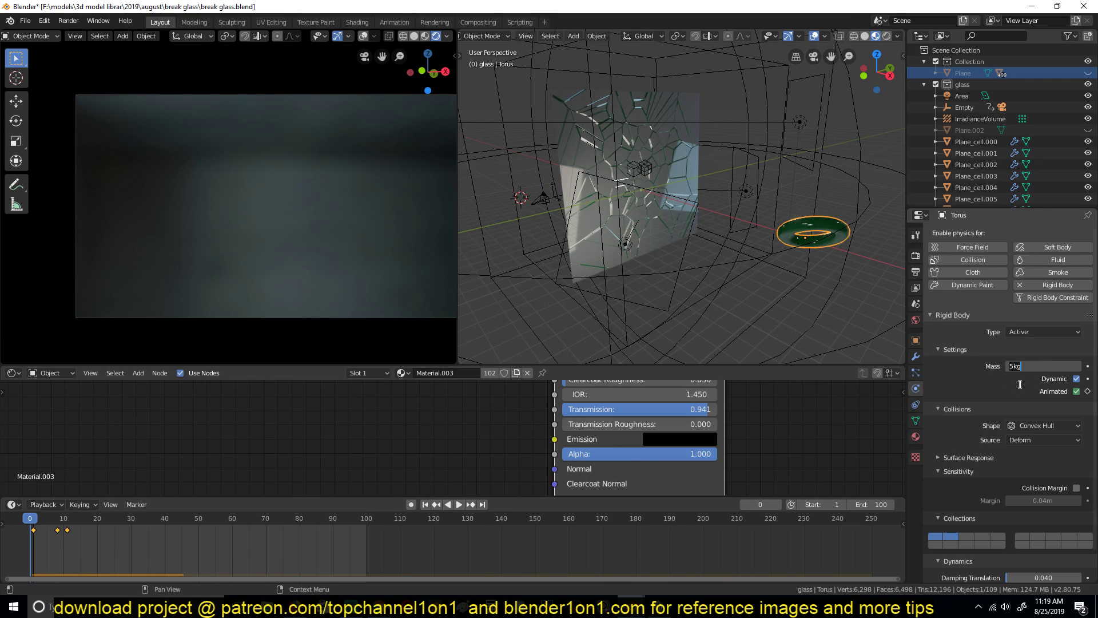
type("1")
key("Return")
key("space")
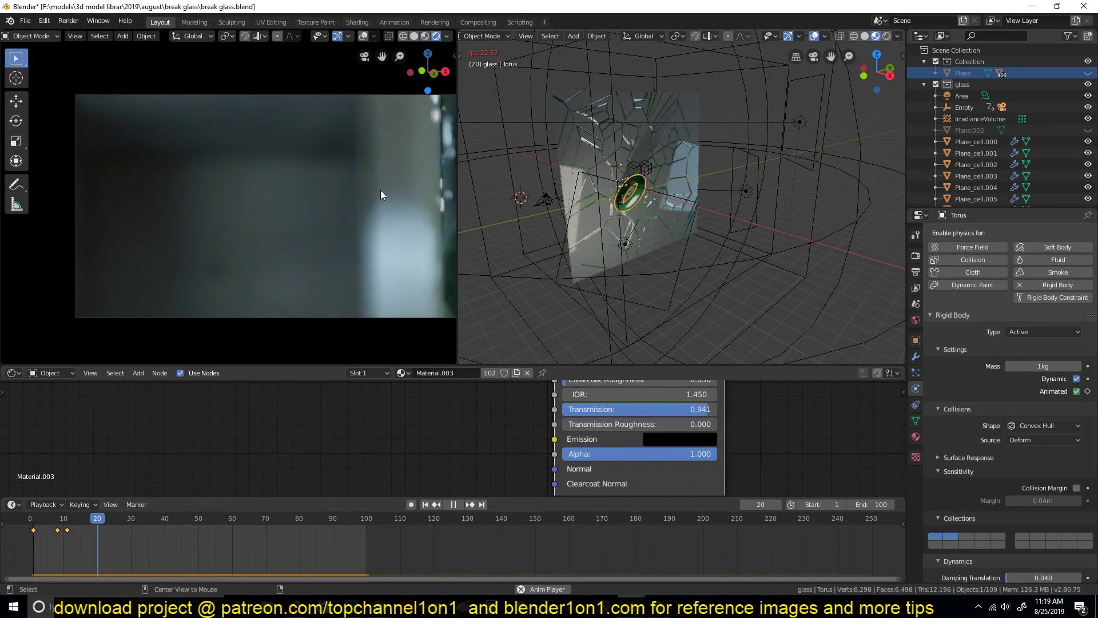
key("alt+a")
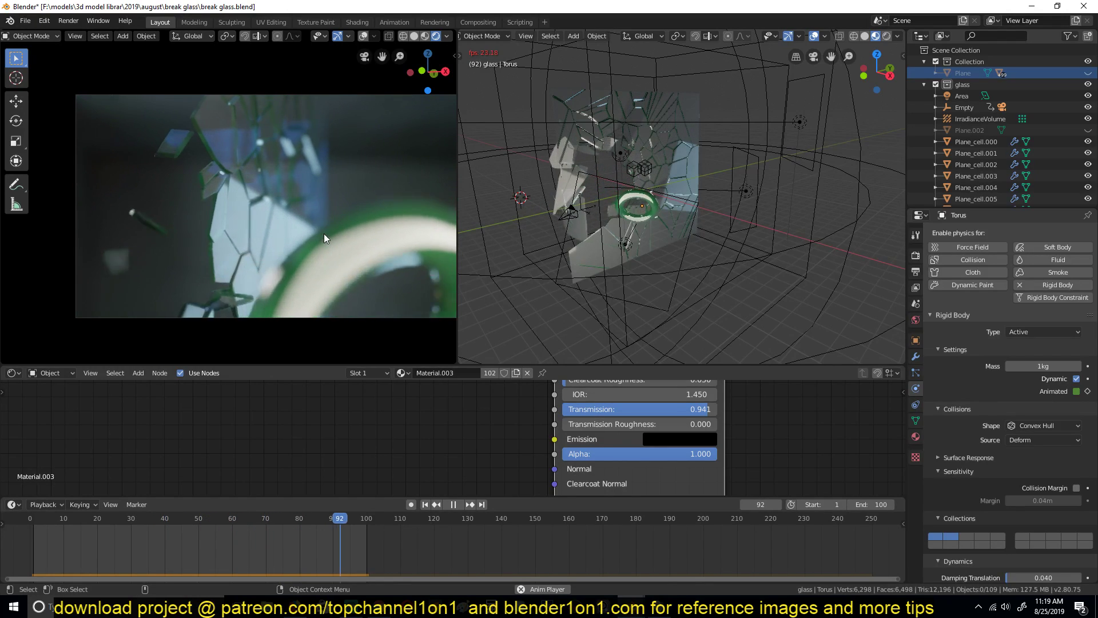
key("Escape")
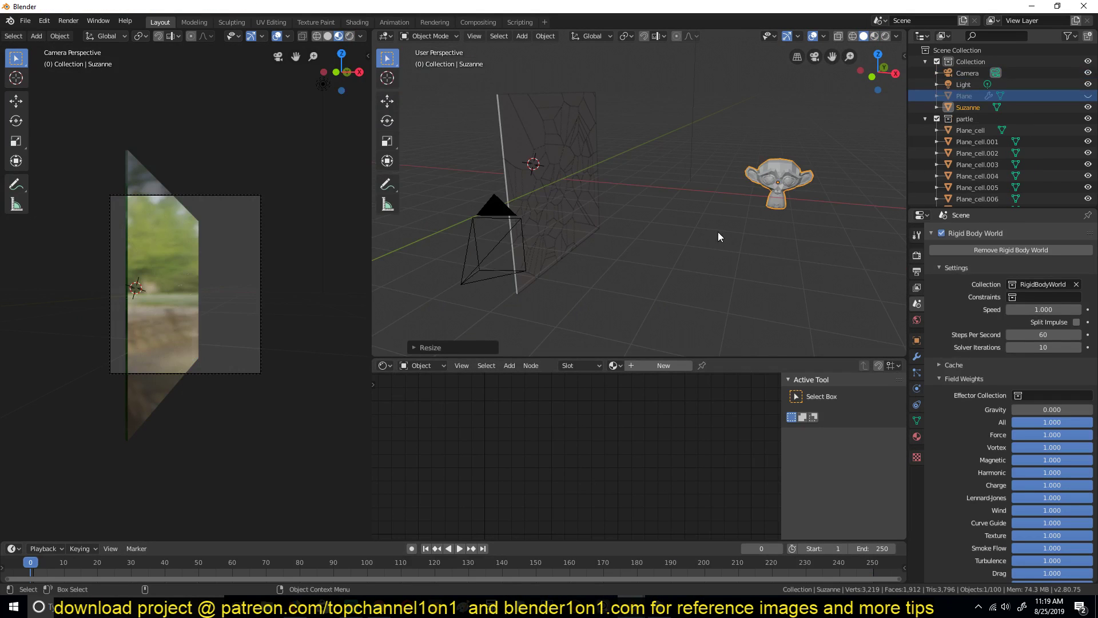
In the other Blender window, replace the monkey head with a new UV sphere
key("x")
left_click(783, 199)
key("KP_1")
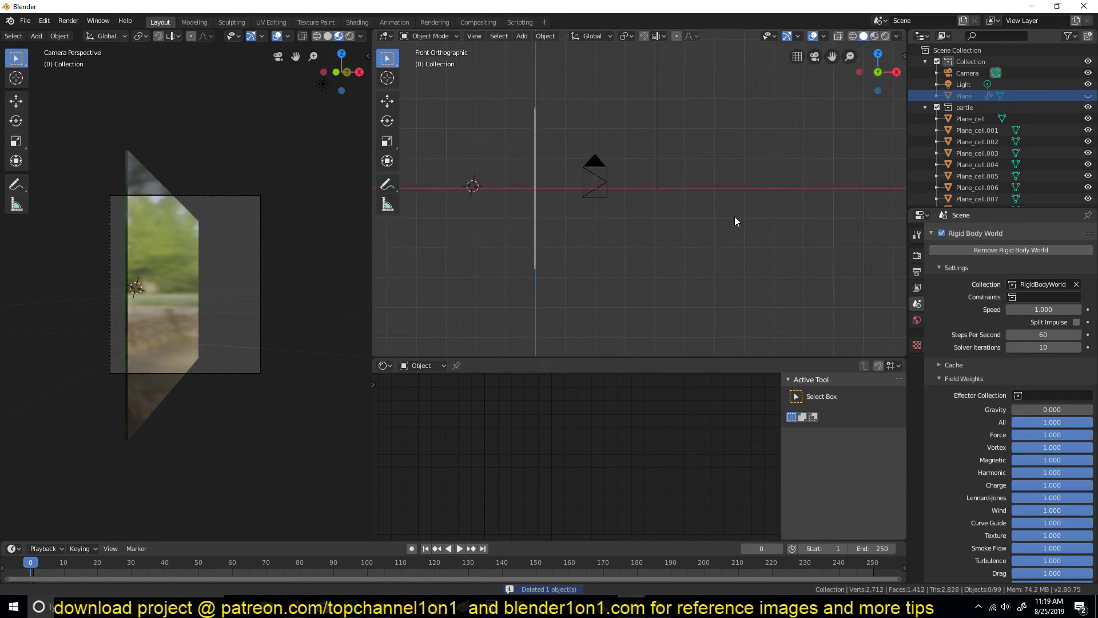
key("shift+a")
mouse_move(622, 179)
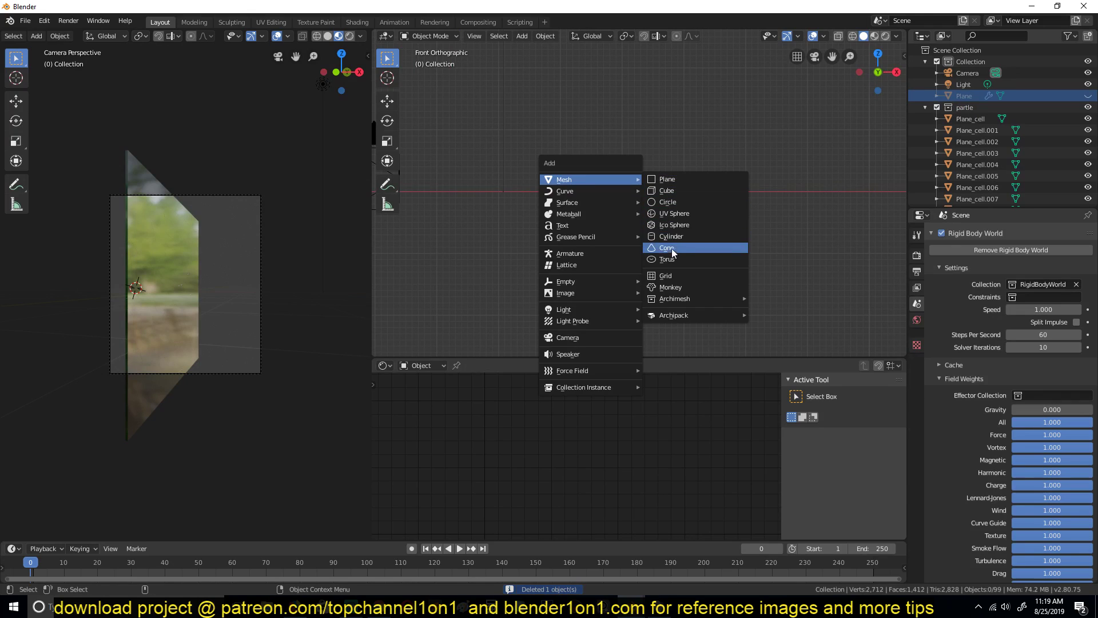
left_click(677, 212)
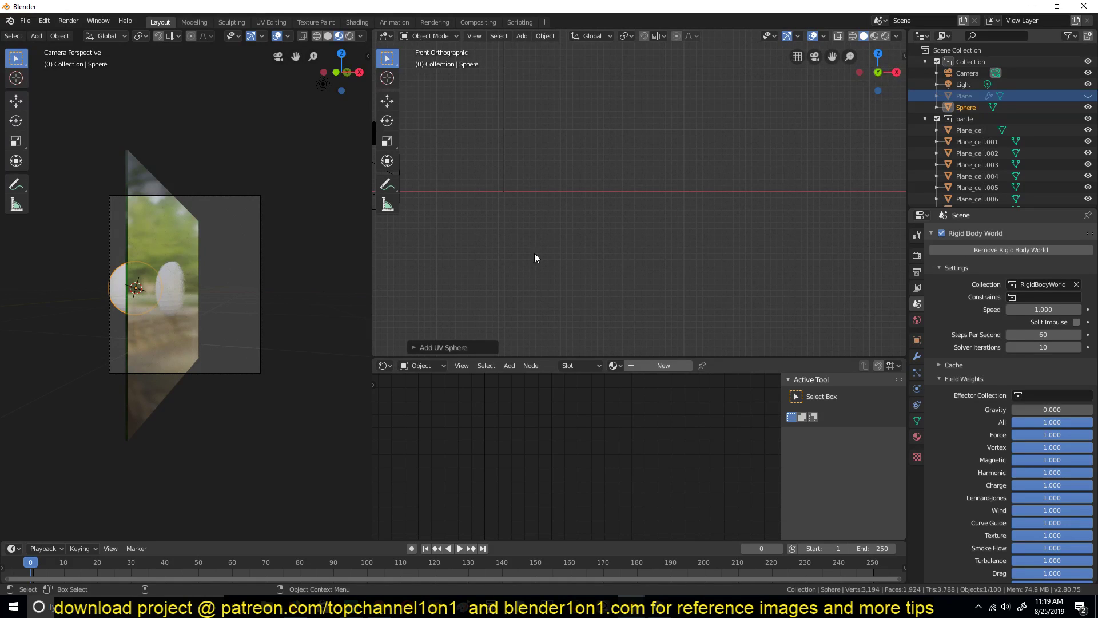
Move the UV sphere along the X axis to stand well away from the fractured glass
scroll(548, 170, "down", 4)
key("g")
key("y")
key("x")
left_click(729, 208)
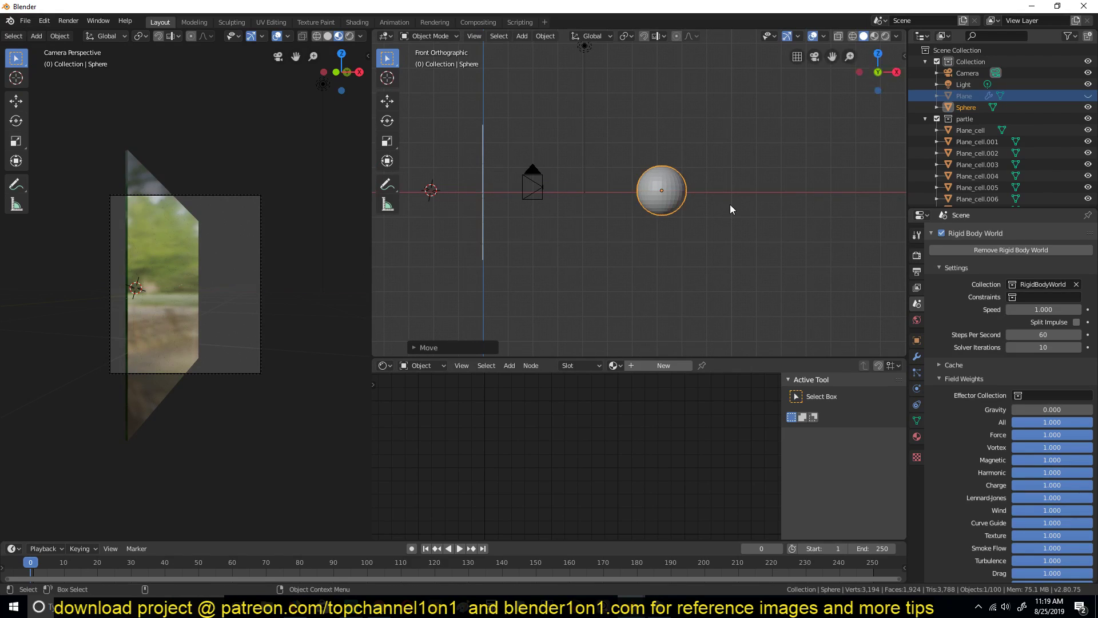
Delete the upper half of the sphere's vertices with X-ray on, leaving an open bowl
key("KP_Decimal")
key("Tab")
scroll(749, 196, "down", 3)
key("alt+z")
key("alt+a")
key("b")
left_click_drag(505, 93, 769, 198)
key("x")
left_click(772, 187)
Select the ring of faces around the bowl's bottom pole and inset them to a small stem-sized circle
scroll(660, 200, "down", 4, "shift")
middle_click_drag(660, 200, 628, 115)
left_click(639, 149)
key("ctrl+KP_Add")
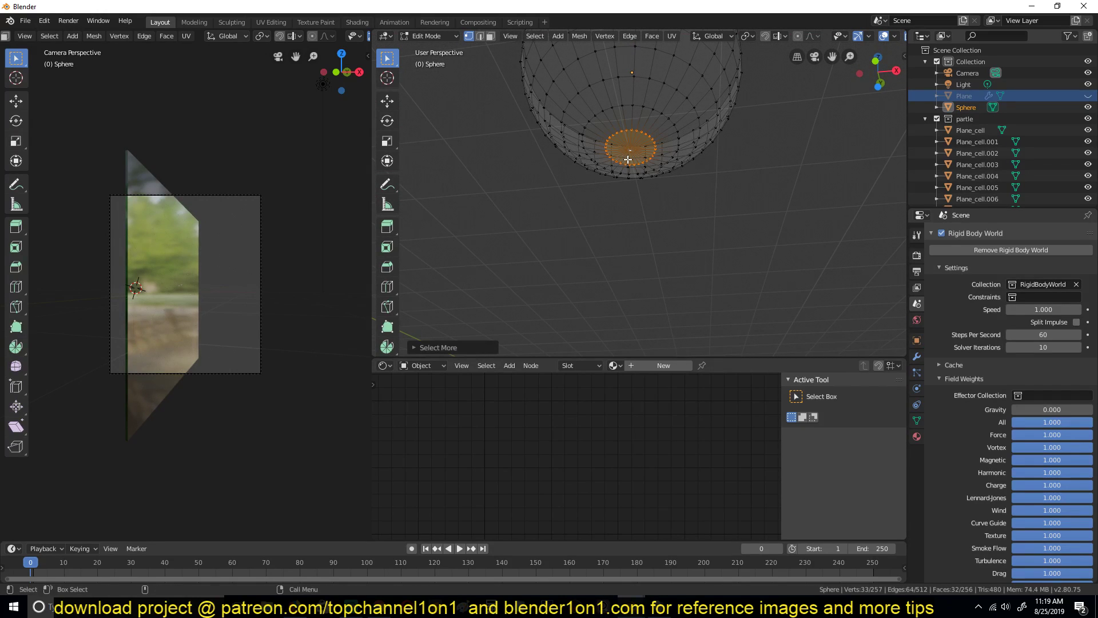
key("i")
left_click(687, 135)
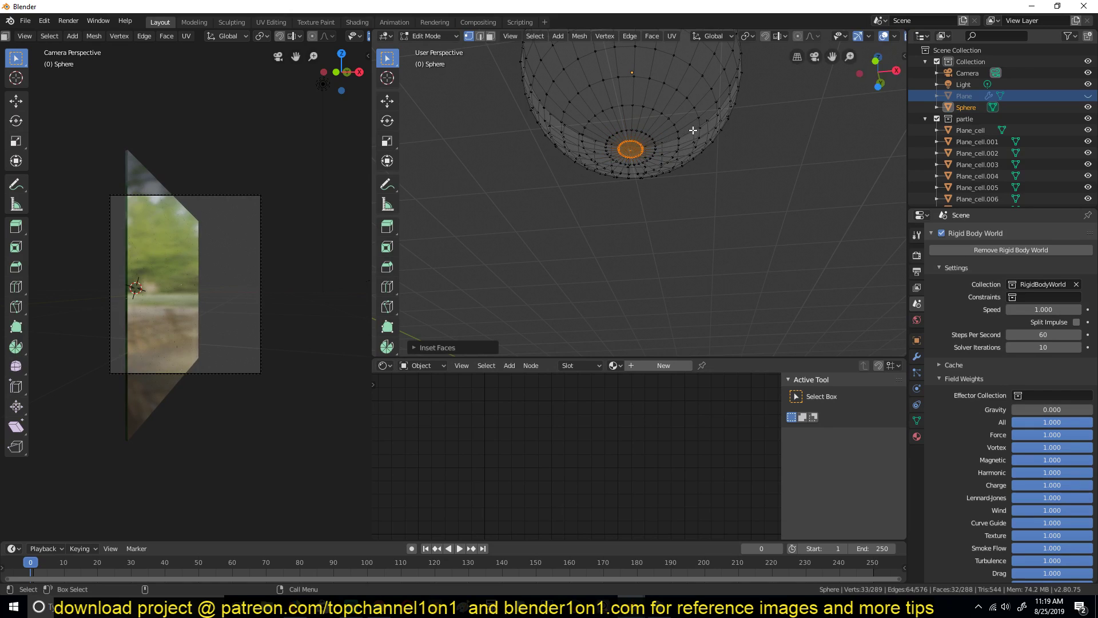
key("shift+z")
Extrude the inset faces straight down into a stem and scale the lowest end out into a flared foot
key("KP_1")
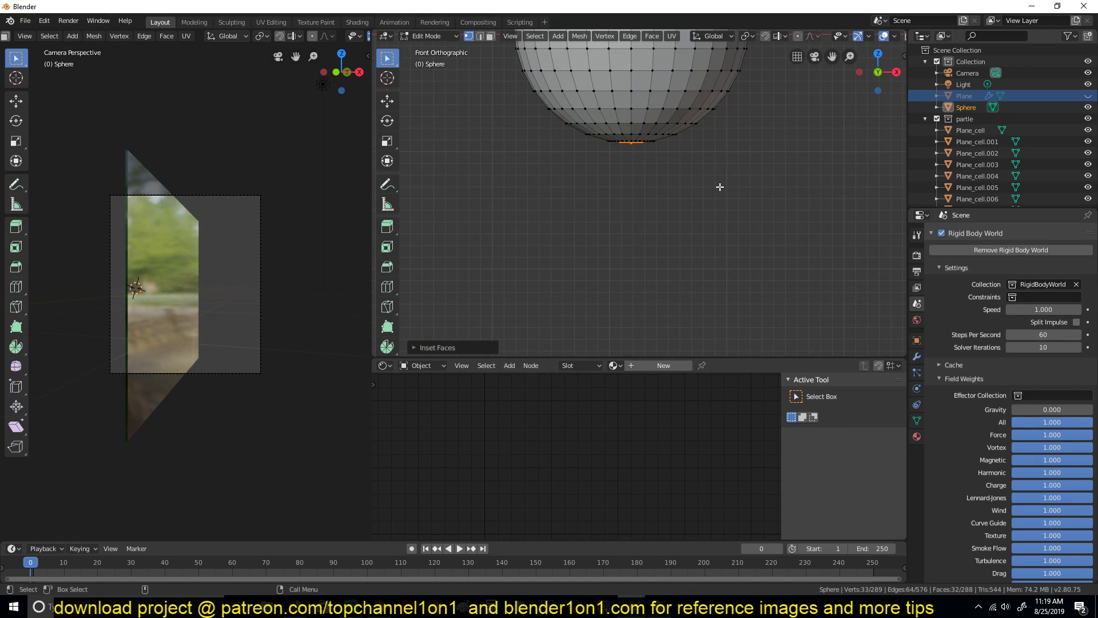
key("e")
left_click(733, 345)
key("s")
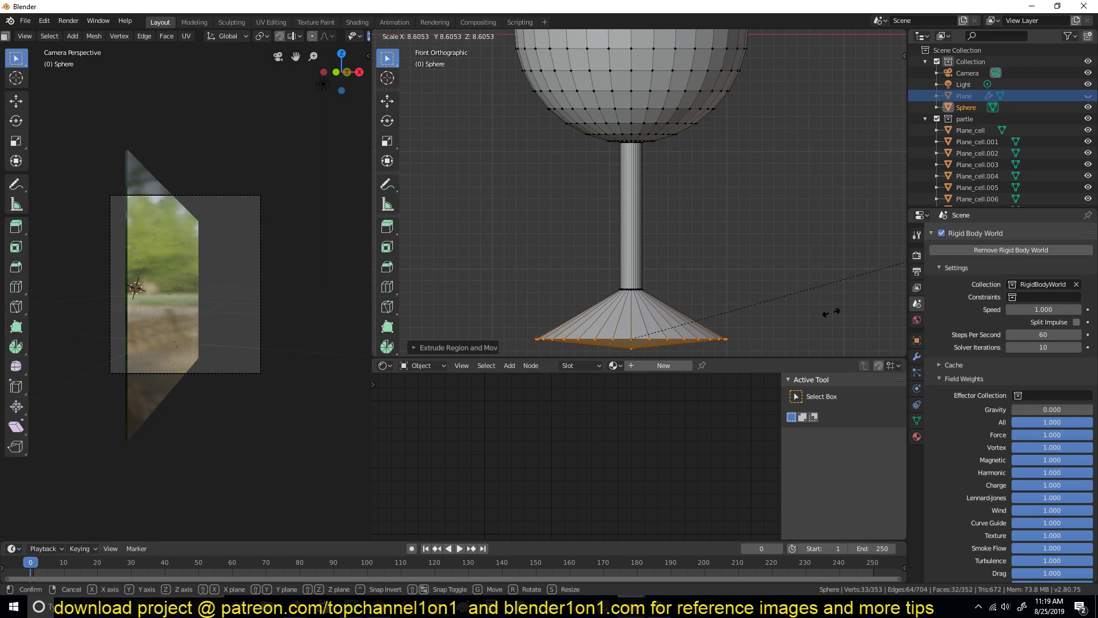
left_click(807, 316)
Delete the faces under the foot and add a loop cut around the flared section
key("x")
left_click(694, 259)
key("ctrl+r")
left_click(675, 298)
right_click(698, 282)
left_click(702, 271)
Apply smooth shading to the goblet in Object Mode and advance to frame 1
key("Tab")
right_click(646, 124)
left_click(645, 125)
middle_click_drag(645, 125, 645, 174)
scroll(645, 173, "down", 4)
left_click(644, 175)
key("Right")
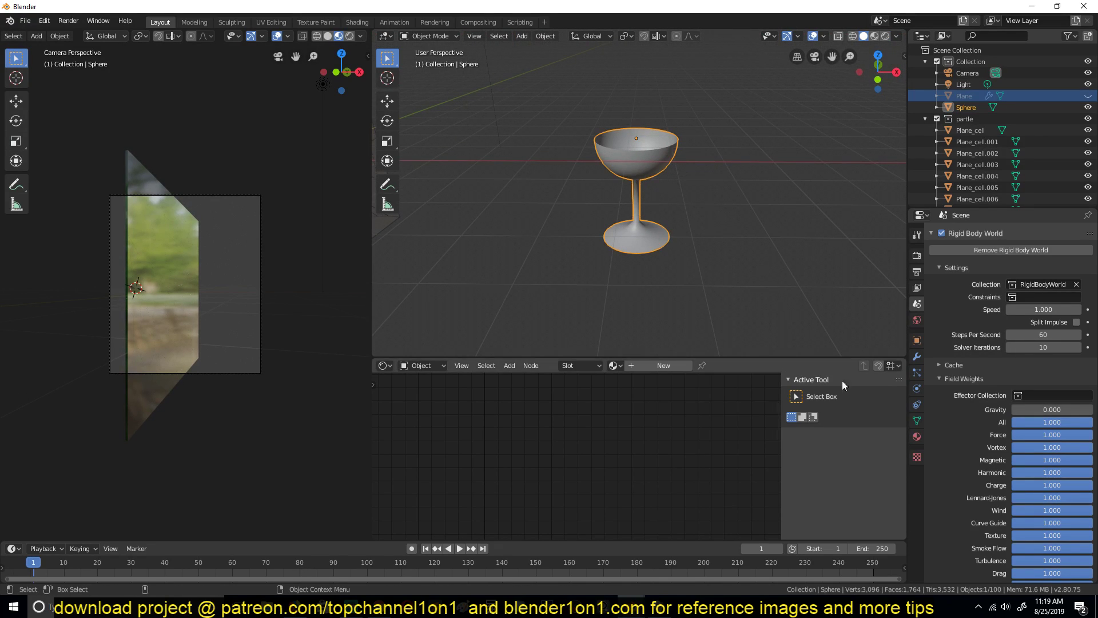
Fill the open edge loop under the goblet's foot with a face
left_click(916, 356)
scroll(706, 280, "up", 3)
key("Tab")
mouse_move(706, 279)
middle_mouse_down()
mouse_move(694, 201)
mouse_move(694, 288)
middle_mouse_up()
key("f")
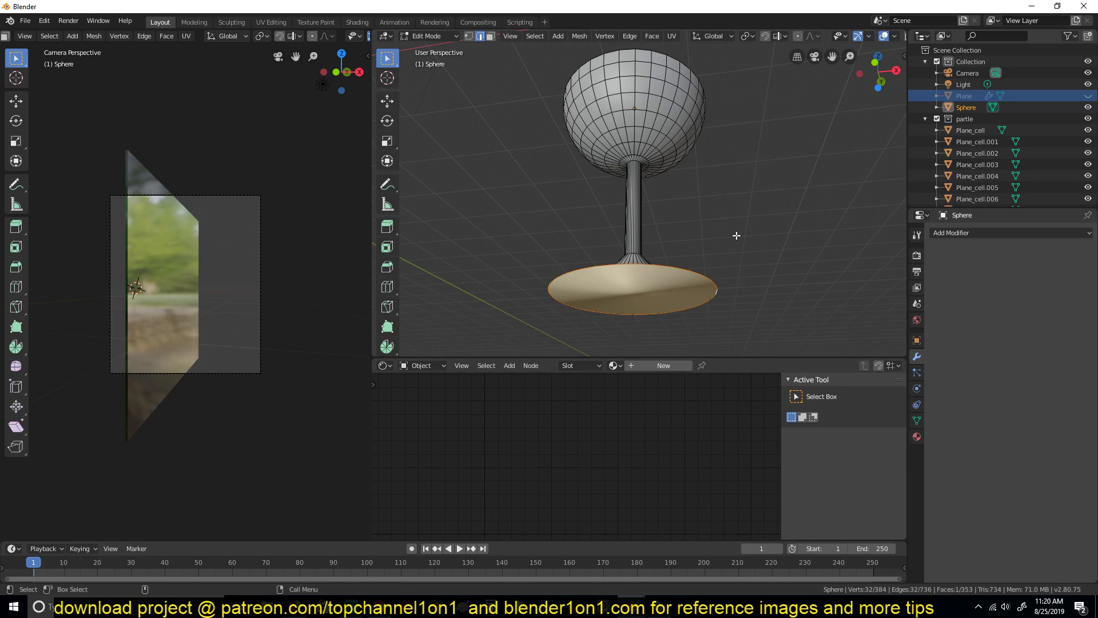
key("alt+a")
key("Tab")
middle_click_drag(733, 238, 653, 193)
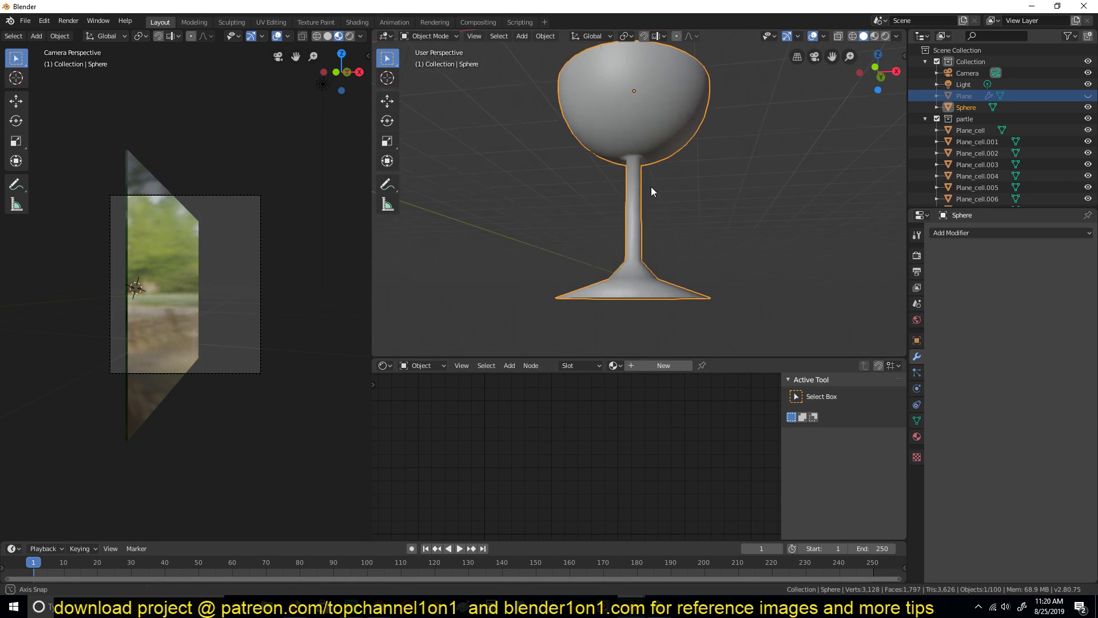
Inset the foot's underside face by about 0.34 and extrude it slightly
key("Tab")
middle_click_drag(706, 233, 703, 189)
key("i")
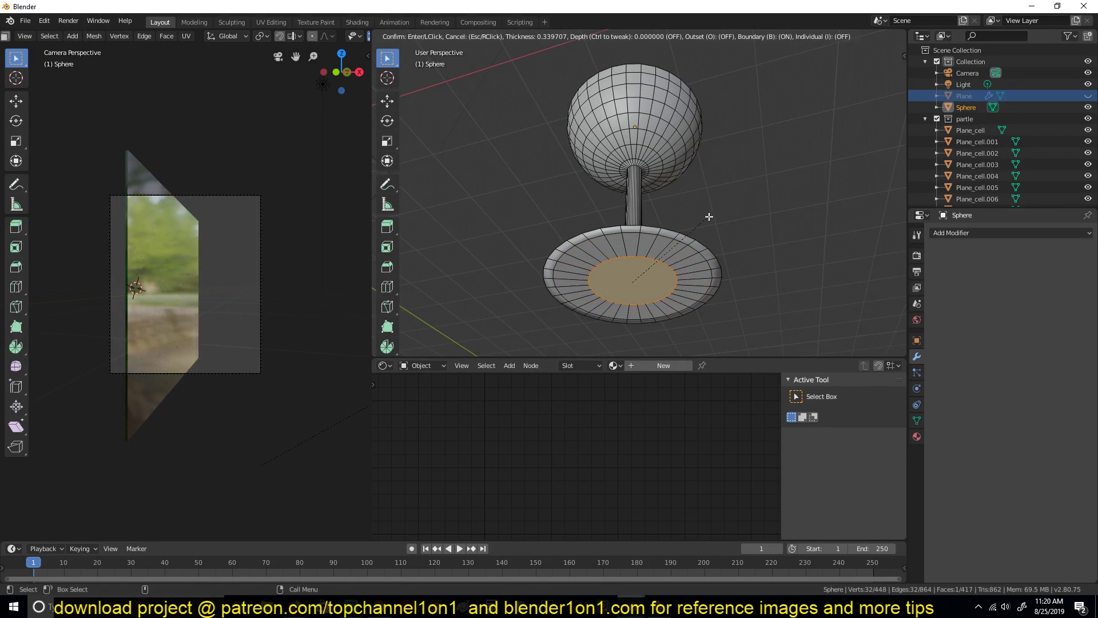
left_click(709, 216)
key("e")
left_click(709, 206)
key("Tab")
middle_click_drag(709, 205, 638, 172)
Extrude the bowl's open rim loop and scale it inward to give the lip thickness
key("Tab")
left_click(740, 81, "alt")
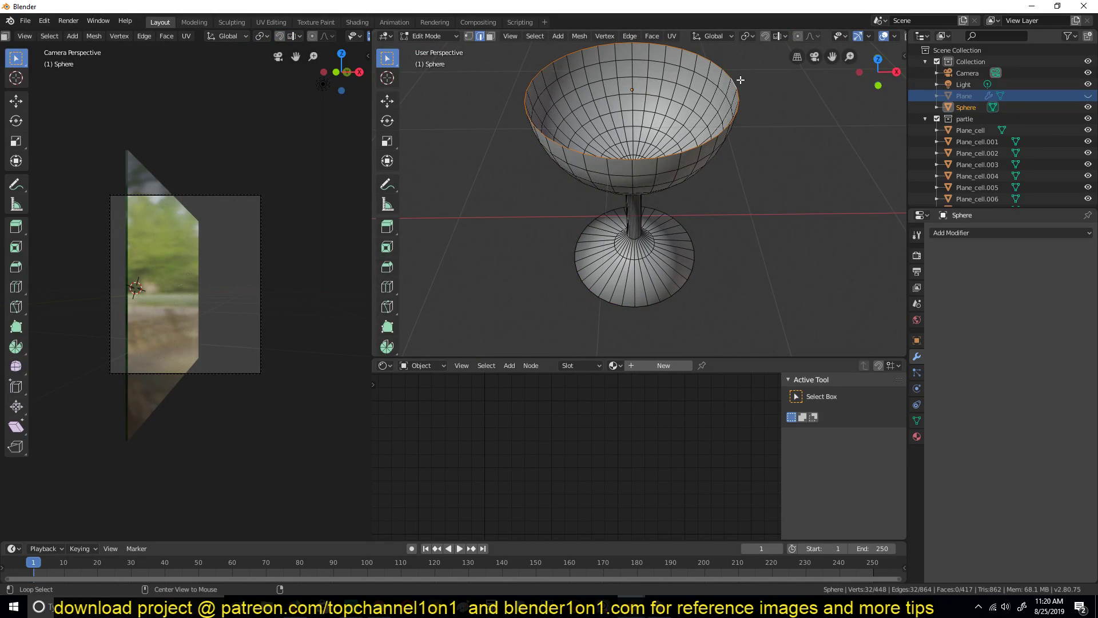
right_click(776, 94)
left_click(778, 95)
right_click(827, 92)
key("Escape")
key("e")
left_click(821, 128)
key("s")
left_click(818, 149)
Shift the inner rim loop along the Z axis, extrude it once more in place and scale it
key("g")
key("z")
left_click(822, 144)
key("e")
right_click(819, 137)
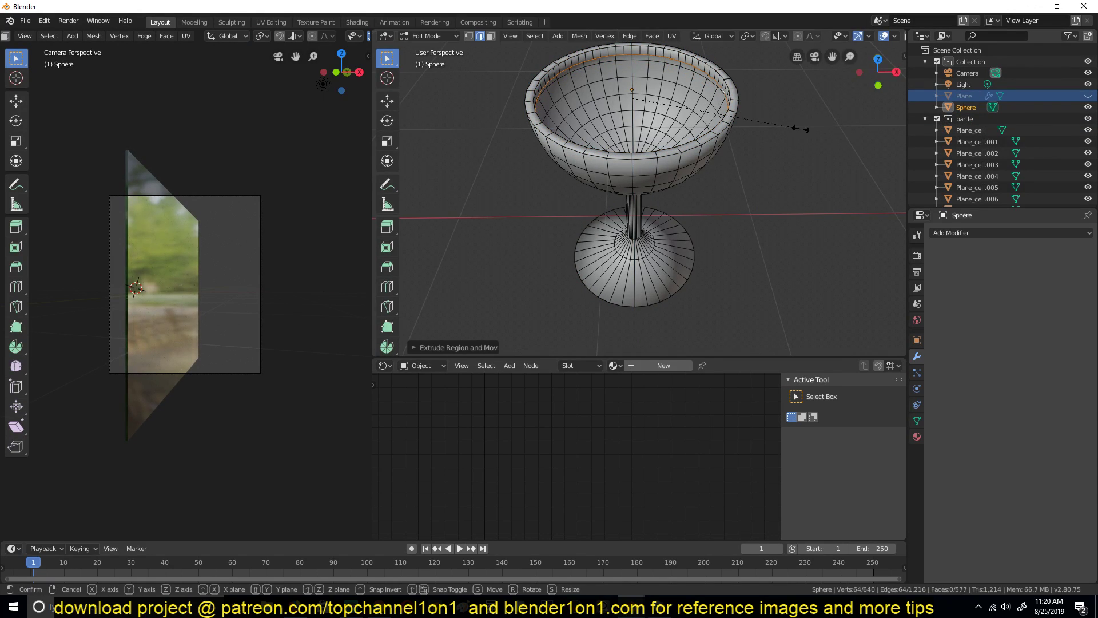
key("s")
left_click(804, 131)
key("Tab")
key("alt+a")
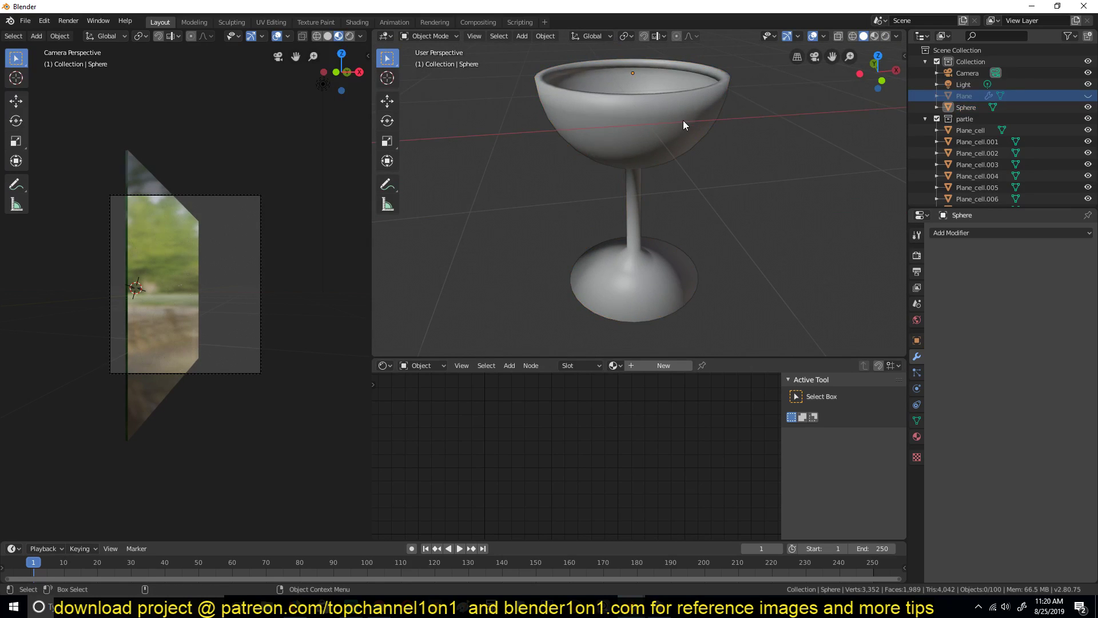
key("Tab")
key("Tab")
Assign the existing glass.001 material to the goblet
middle_click_drag(794, 208, 696, 105)
left_click(696, 104)
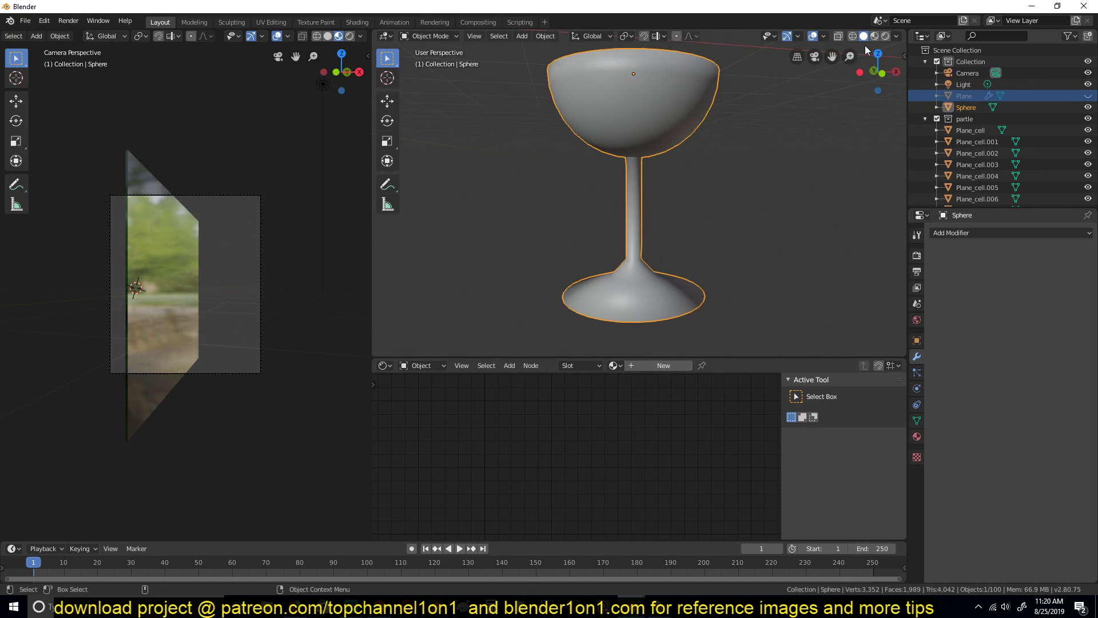
left_click(615, 365)
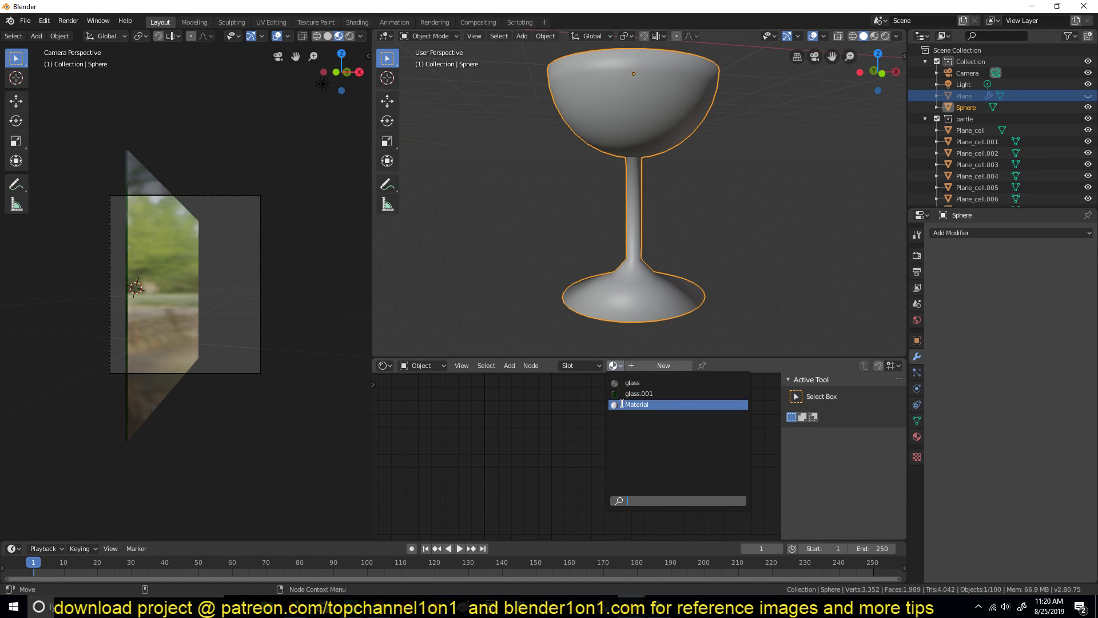
left_click(638, 393)
left_click(363, 270)
Set the goblet's origin to its geometry
left_click(645, 165)
scroll(642, 172, "down", 5)
right_click(668, 174)
mouse_move(653, 205)
left_click(731, 228)
right_click(650, 164)
mouse_move(658, 165)
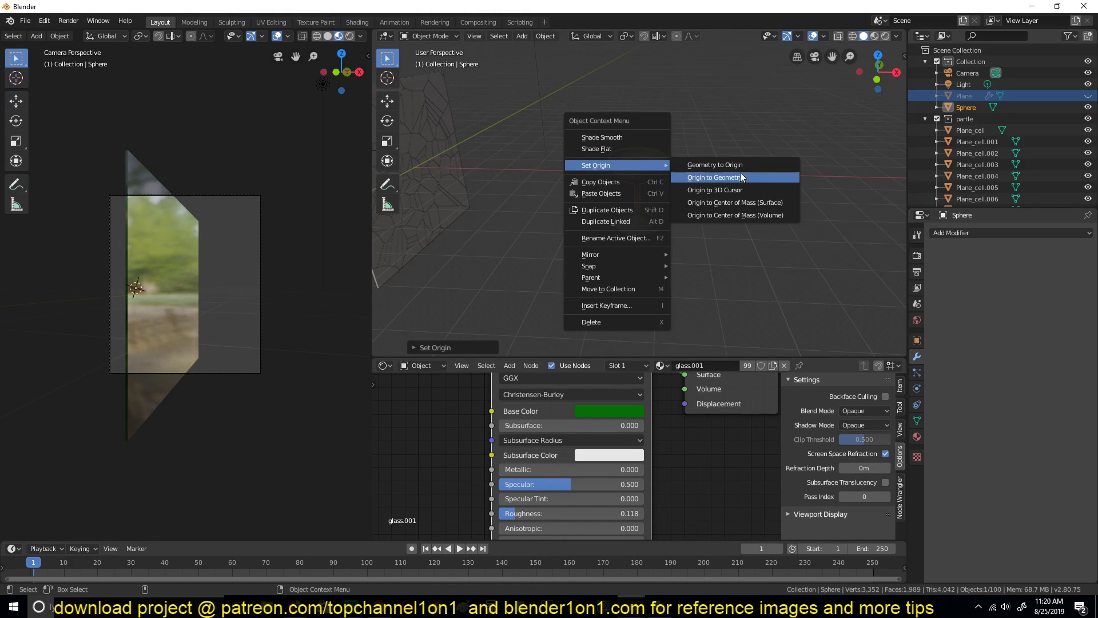
left_click(743, 176)
Scale the goblet down freehand and reposition it level with the fractured glass
middle_click_drag(617, 174, 588, 209)
key("s")
left_click(650, 198)
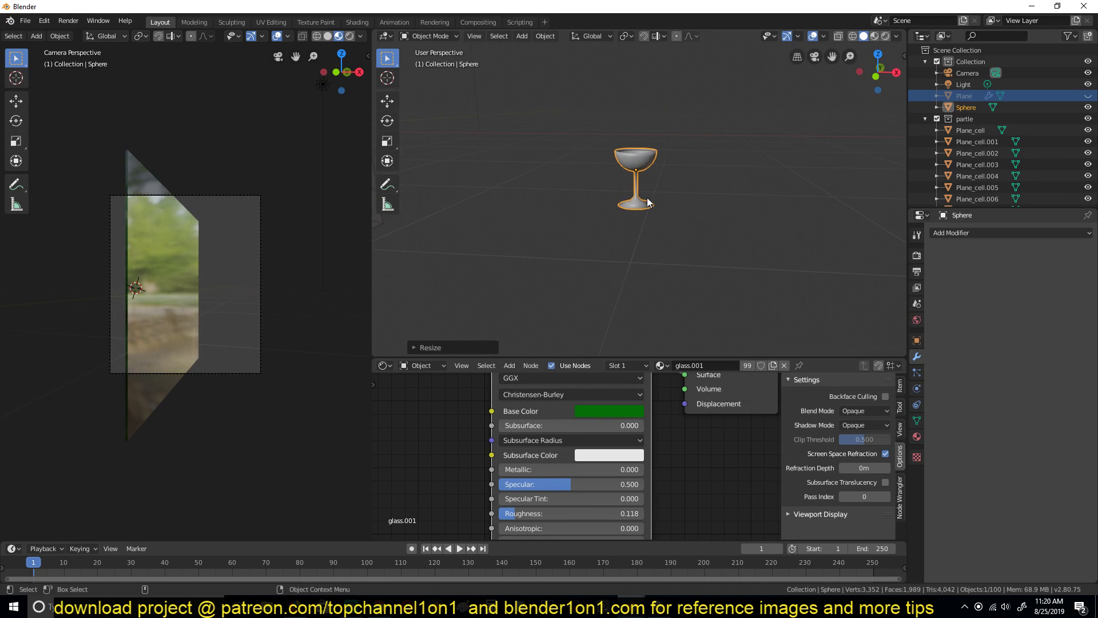
middle_click_drag(639, 167, 679, 215)
key("g")
left_click(653, 173)
scroll(639, 200, "down", 3)
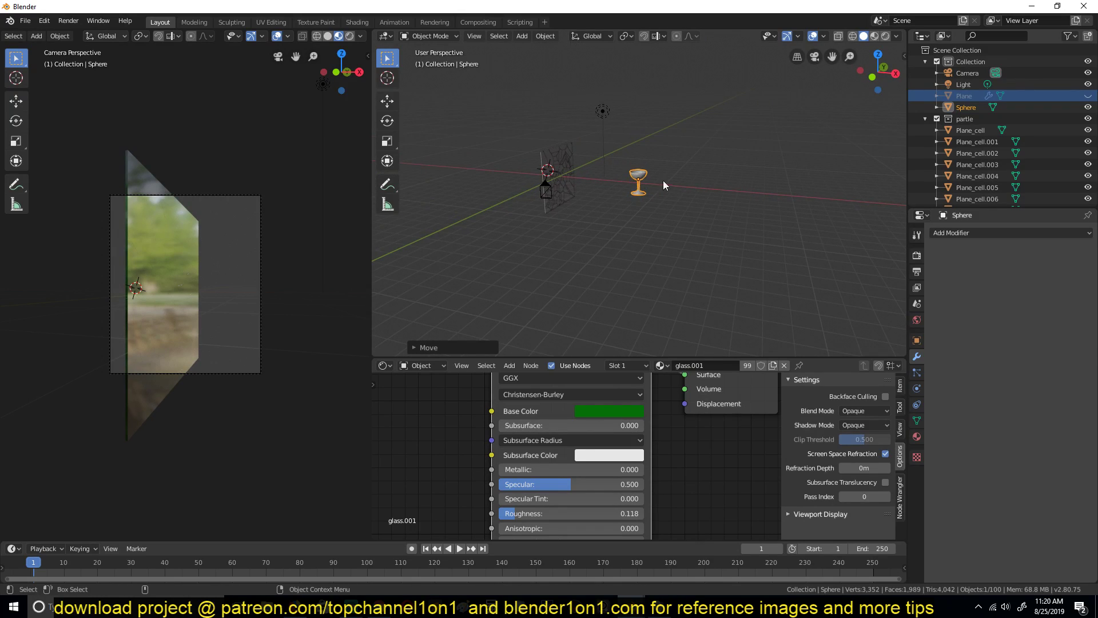
Move the goblet along the X axis to adjust its distance from the fractured glass
scroll(597, 168, "up", 2)
key("g")
key("x")
left_click(630, 250)
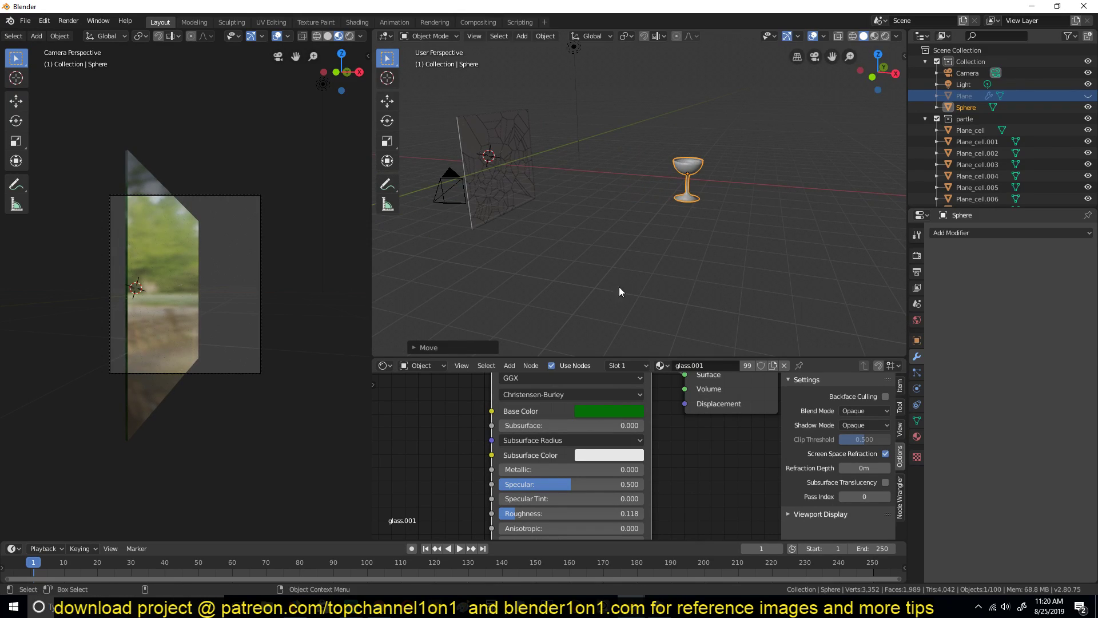
Enlarge the timeline, turn on automatic keyframing and record the goblet's starting position at frame 1
left_click_drag(571, 541, 572, 511)
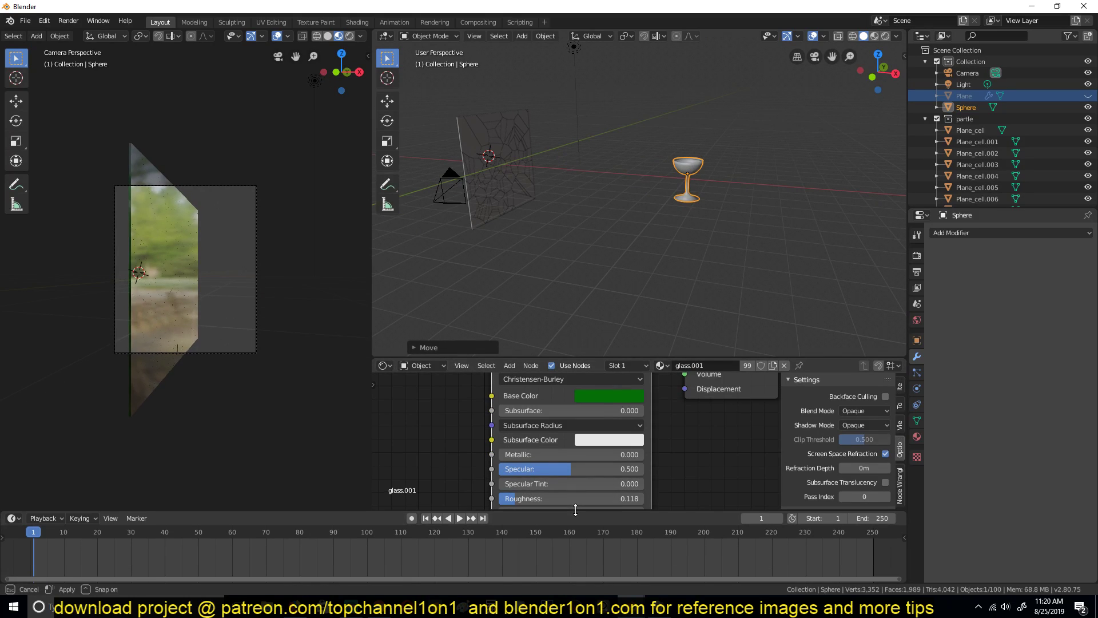
scroll(671, 205, "up", 1)
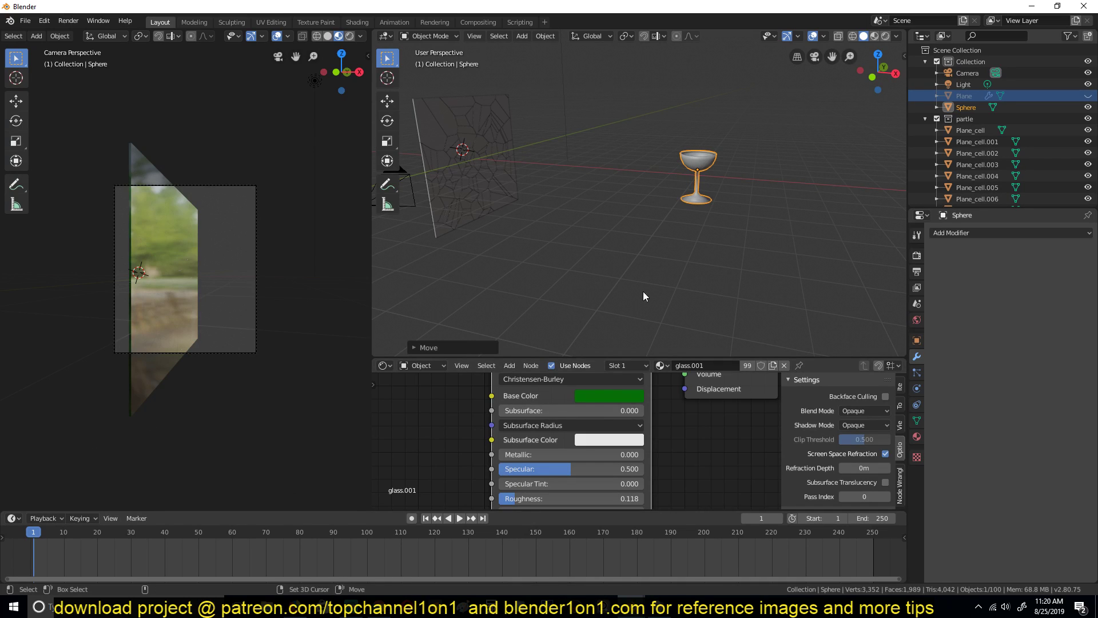
middle_click_drag(681, 142, 678, 187)
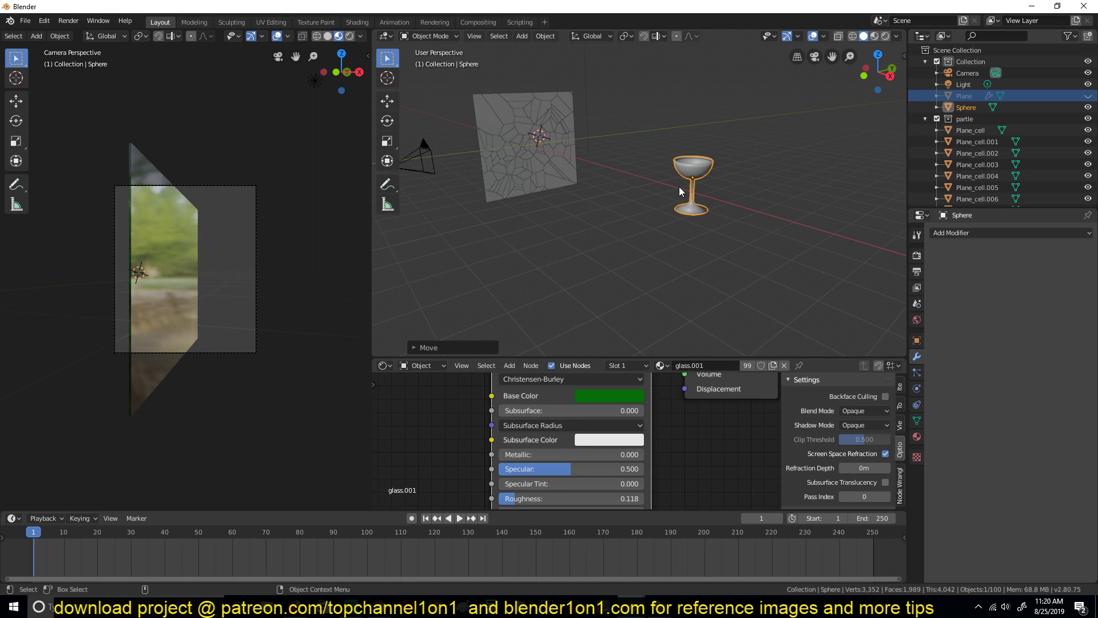
key("space")
key("Escape")
left_click(411, 518)
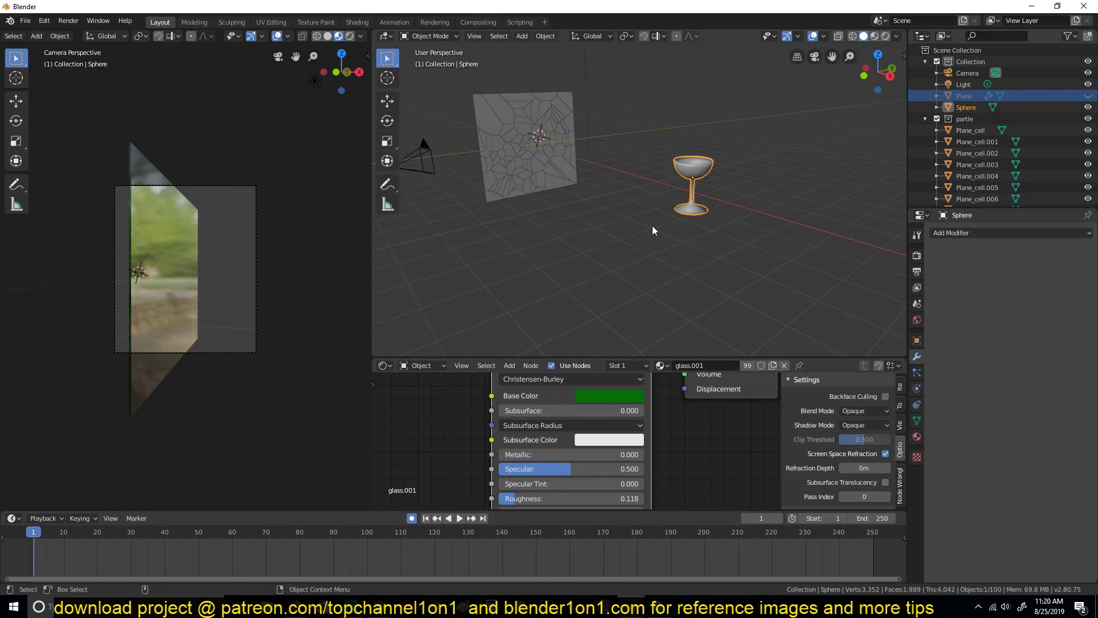
key("g")
left_click(652, 225)
key("space")
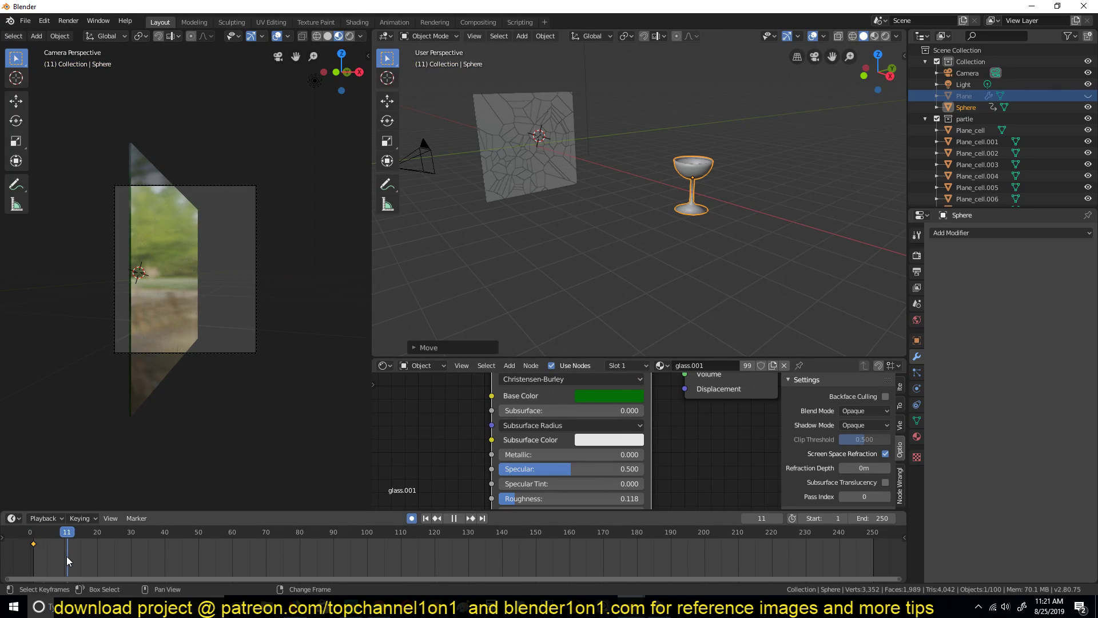
At frame 10, move the goblet about 5.3 m along X toward the fractured glass and tilt it with a freehand trackball rotation
key("space")
middle_click_drag(606, 275, 663, 283)
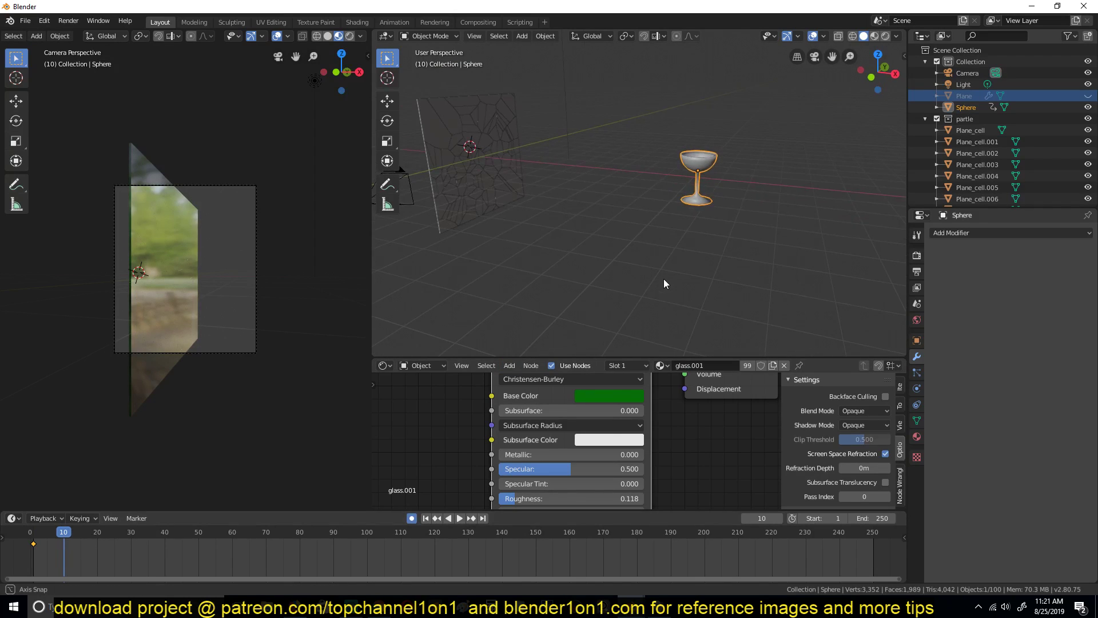
key("g")
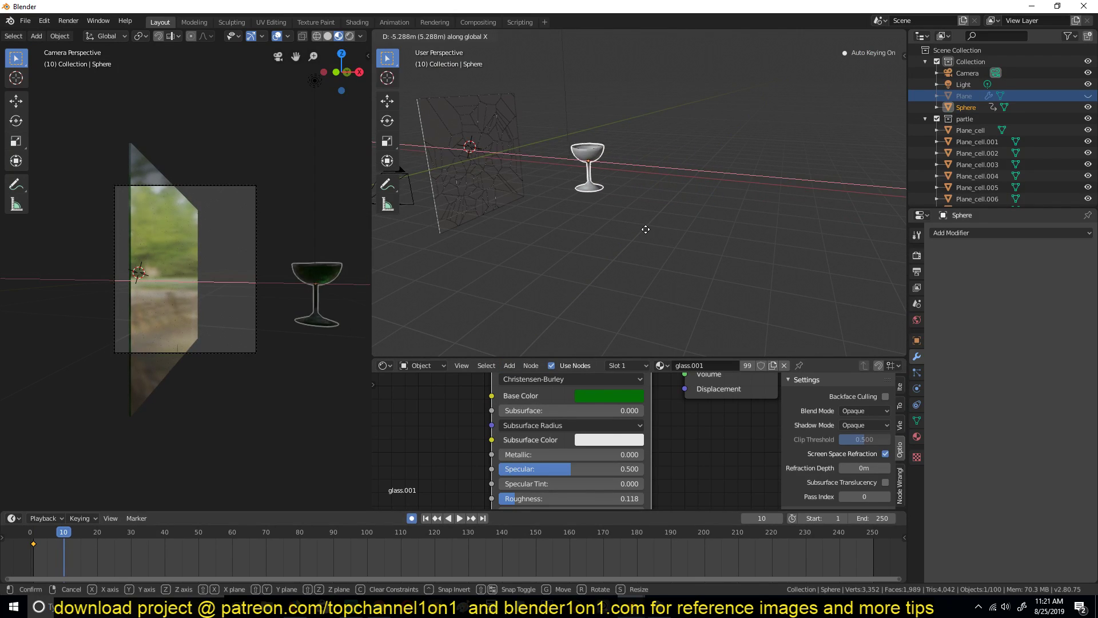
left_click(646, 234)
key("r")
key("r")
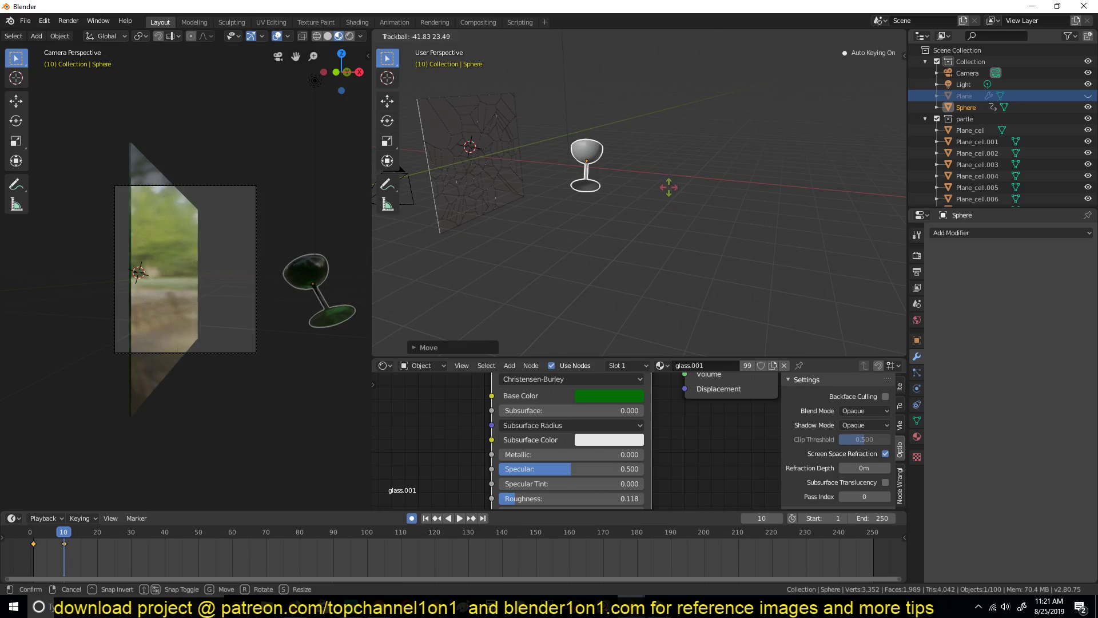
left_click(683, 174)
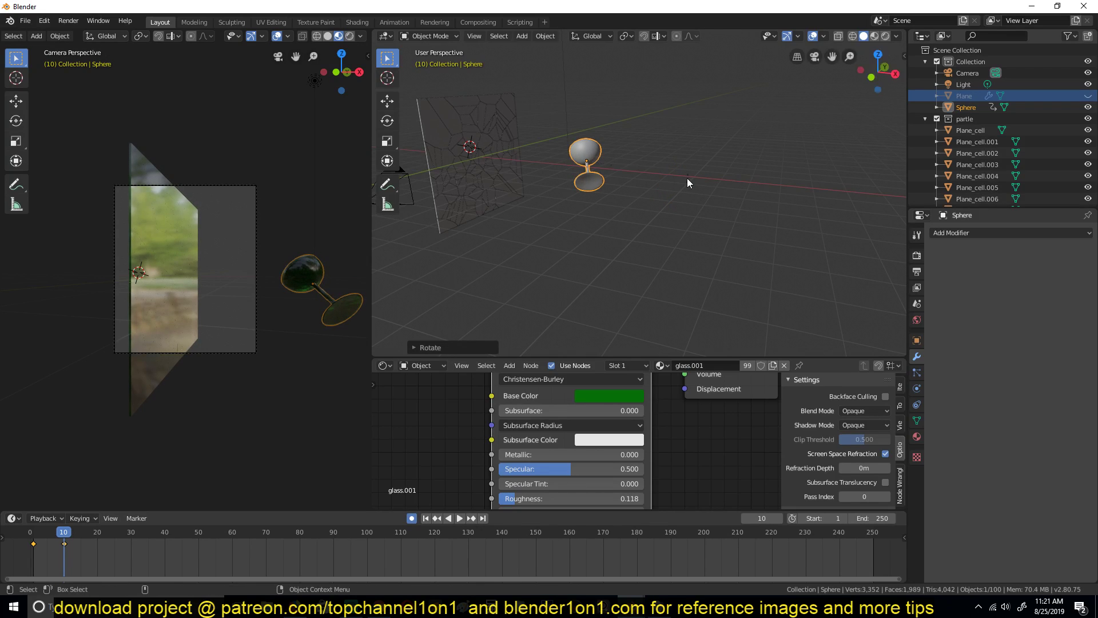
Play back the goblet's keyframed movement from the start several times to check its motion
key("shift+Left")
key("space")
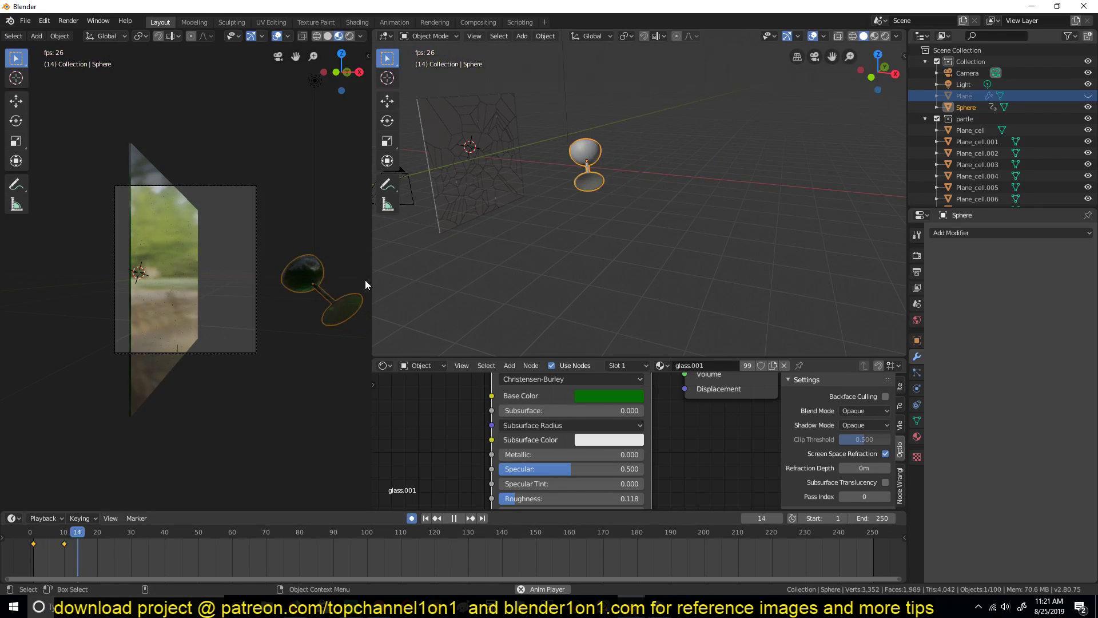
key("Escape")
key("space")
key("Escape")
key("space")
key("Escape")
key("space")
key("Escape")
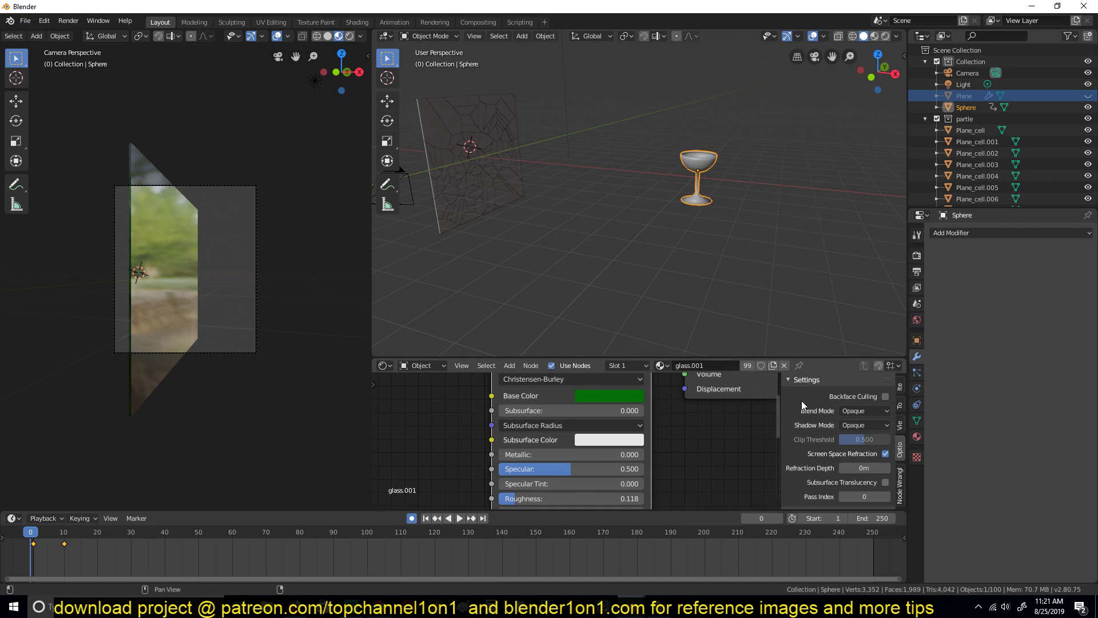
Add an active rigid body to the goblet with Animated enabled and test the simulation
left_click(917, 390)
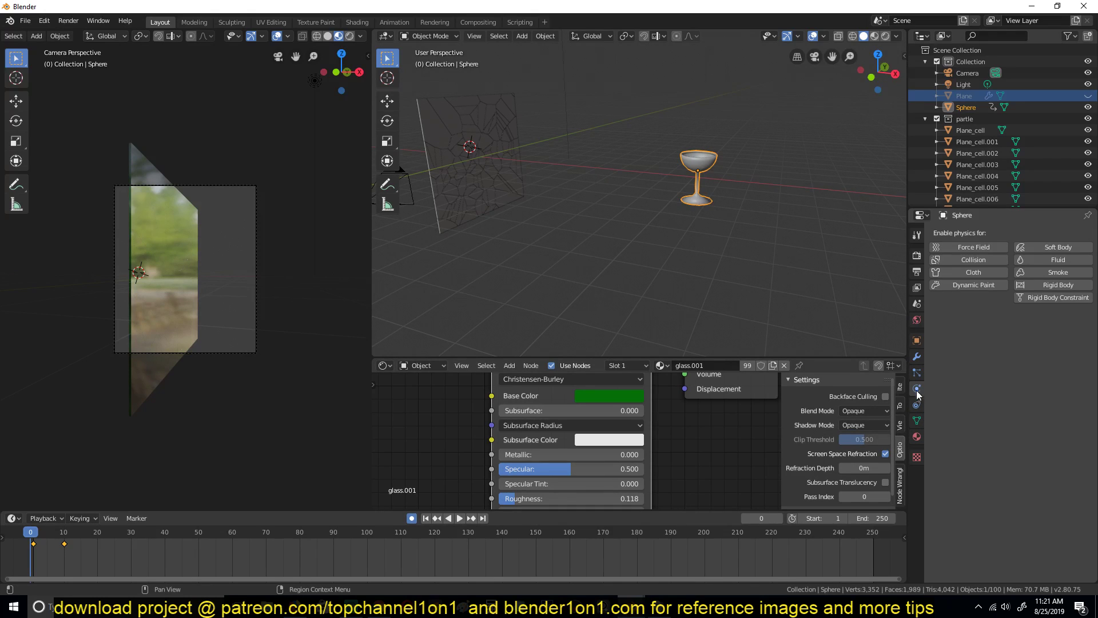
left_click(1032, 285)
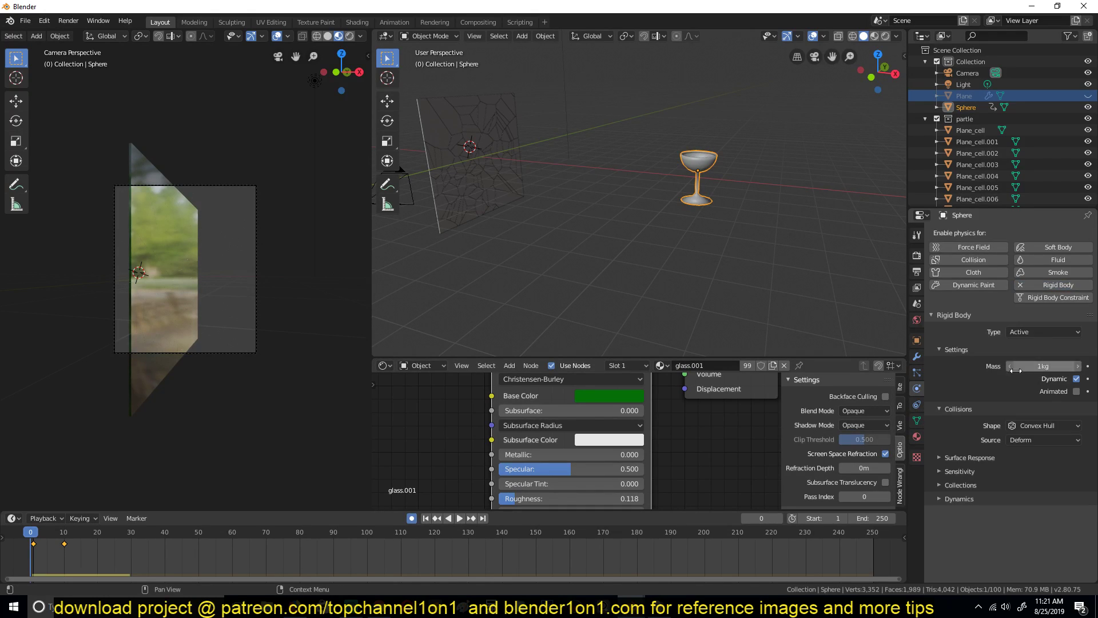
left_click(1077, 392)
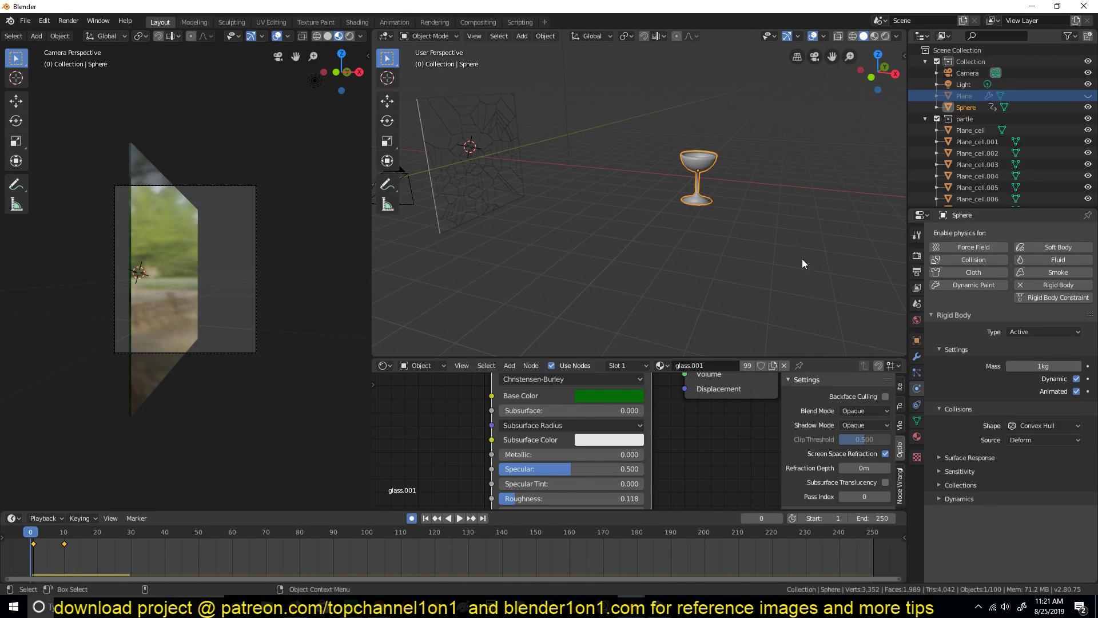
key("space")
key("Escape")
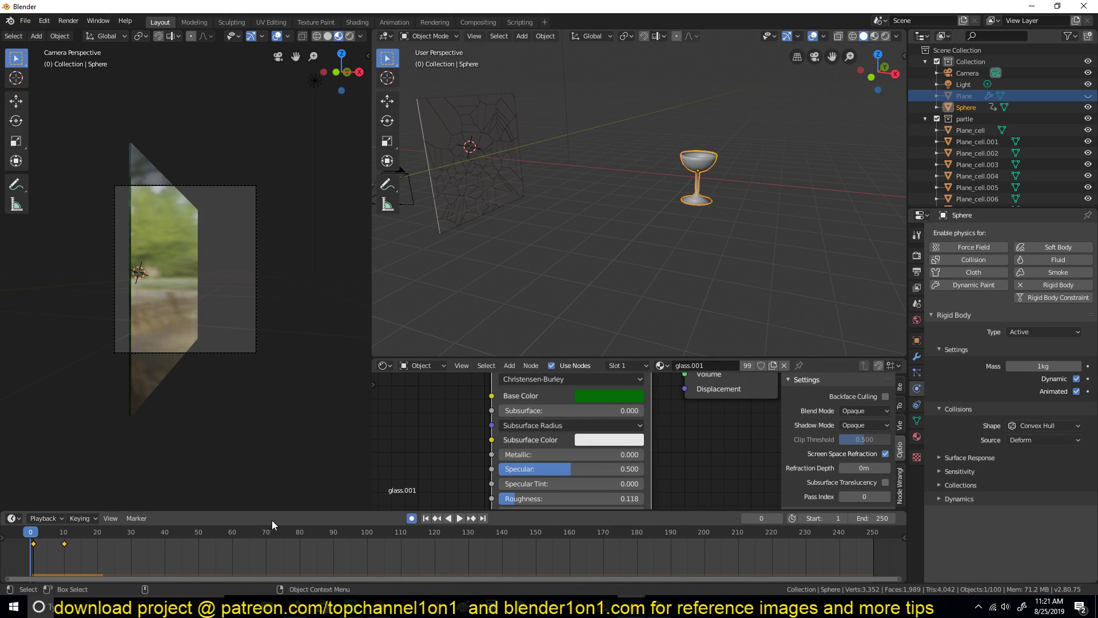
Show the goblet's animation in an enlarged Graph Editor, isolate its X Location curve and fit it in view
key("ctrl+Tab")
left_click_drag(273, 512, 269, 482)
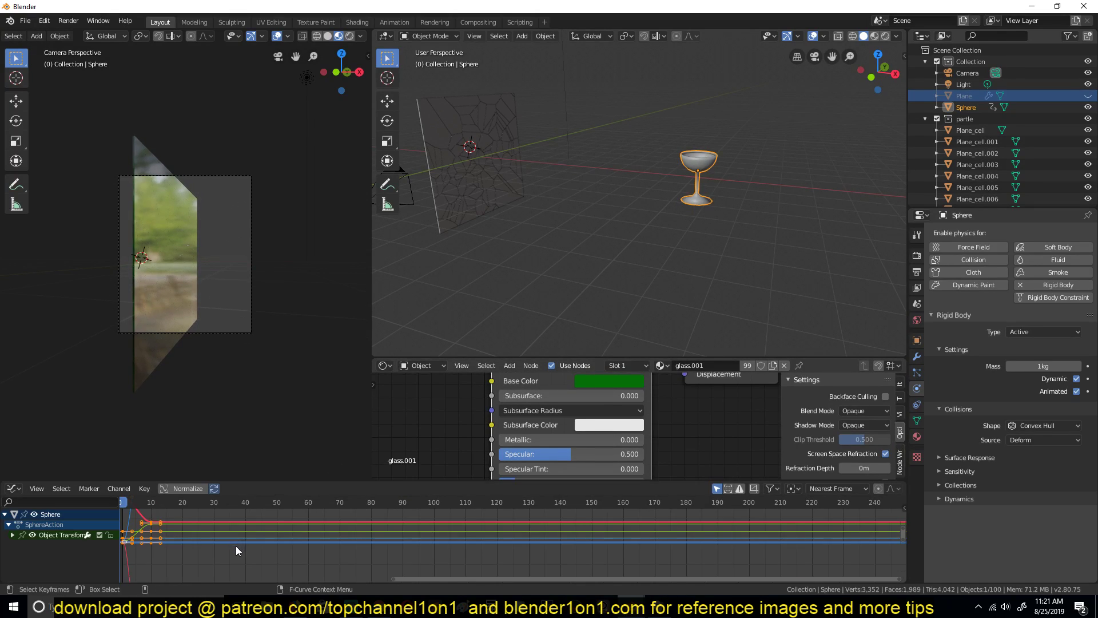
left_click(12, 535)
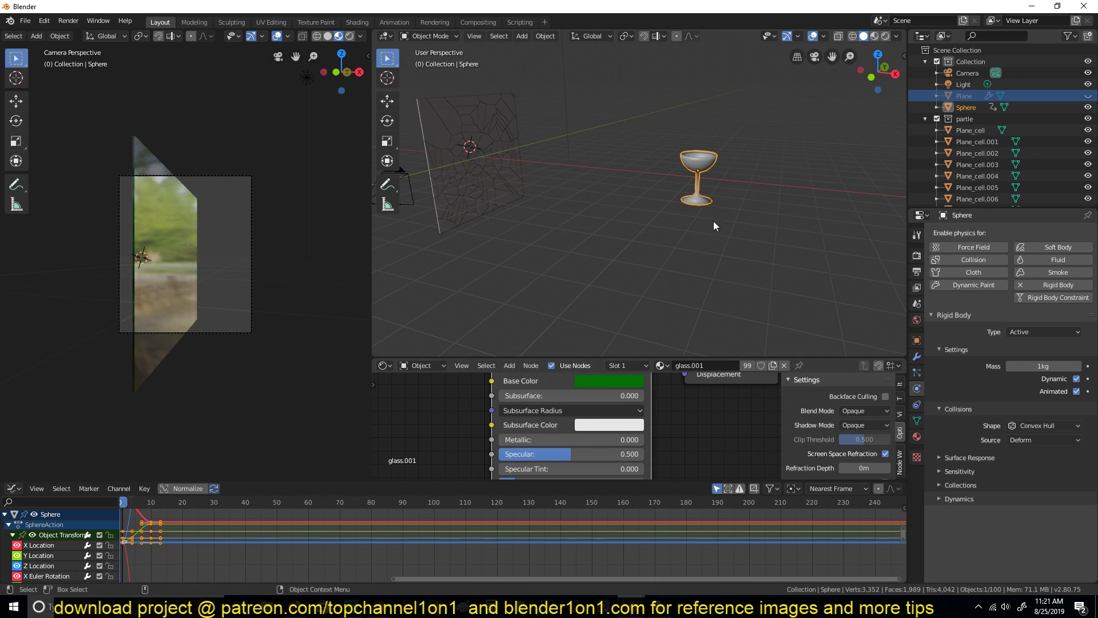
scroll(22, 565, "down", 2)
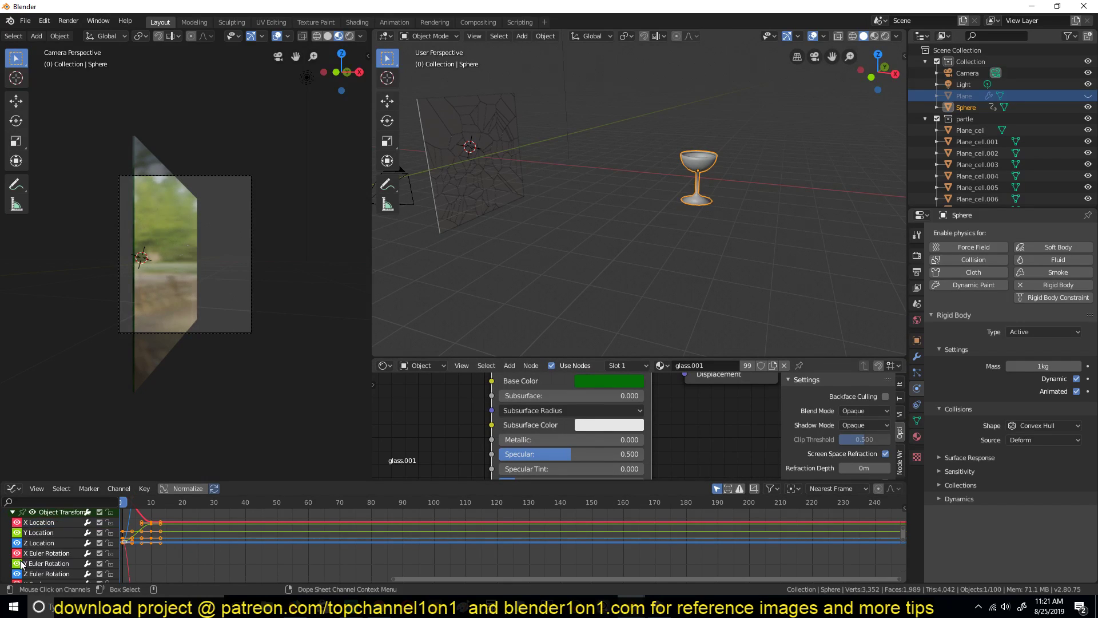
left_click(33, 522)
key("shift+h")
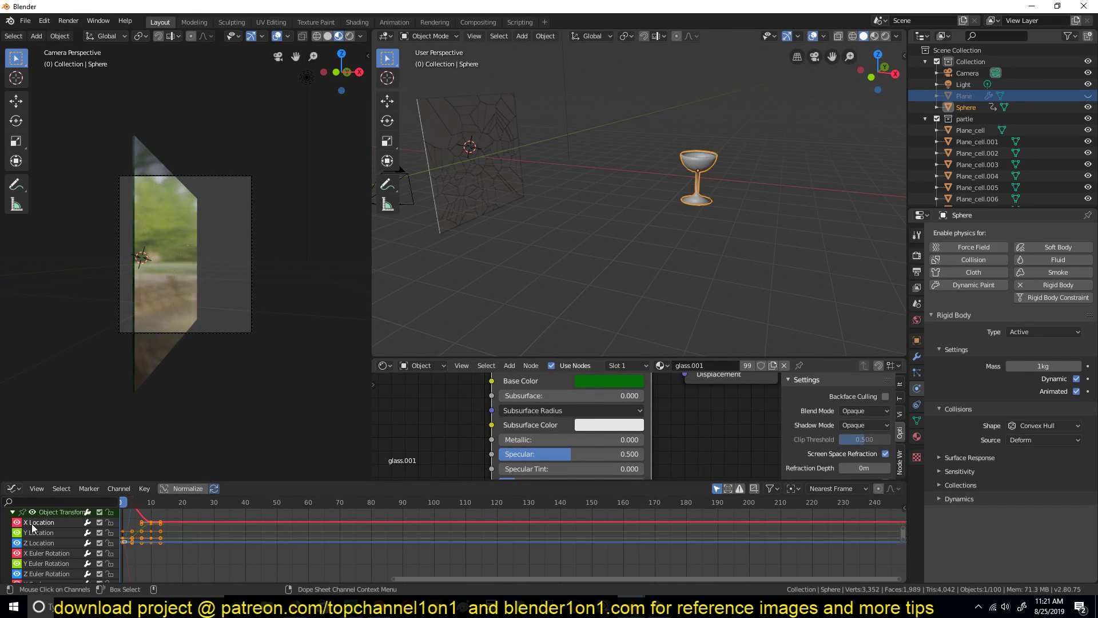
key("Home")
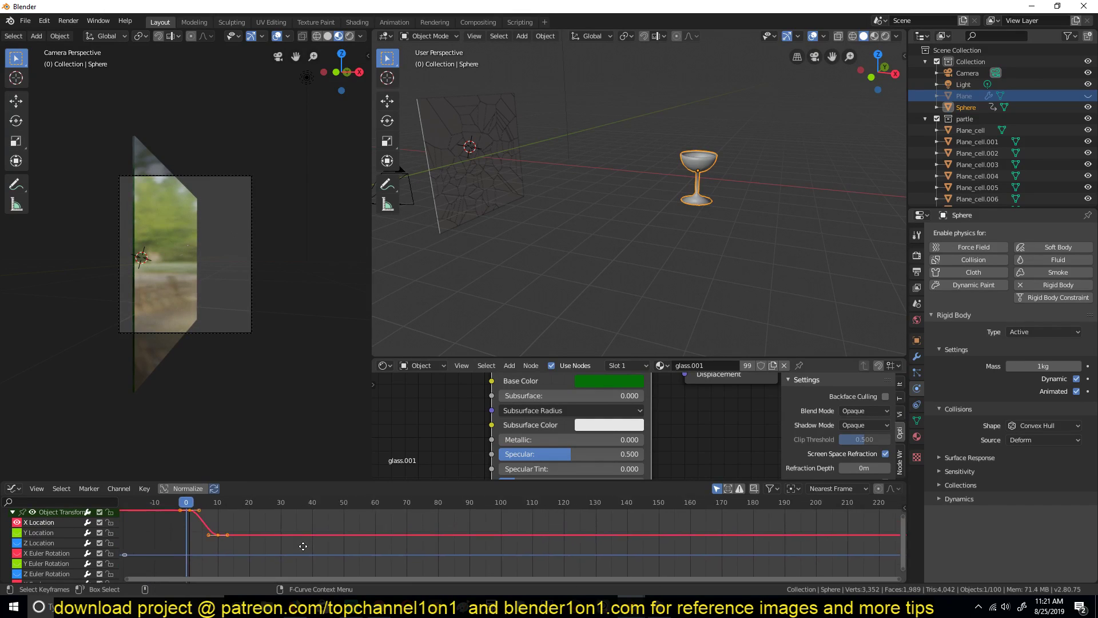
Lower the goblet's X Location curve along the value axis so its path crosses the fractured glass, and play back the collision
key("g")
key("y")
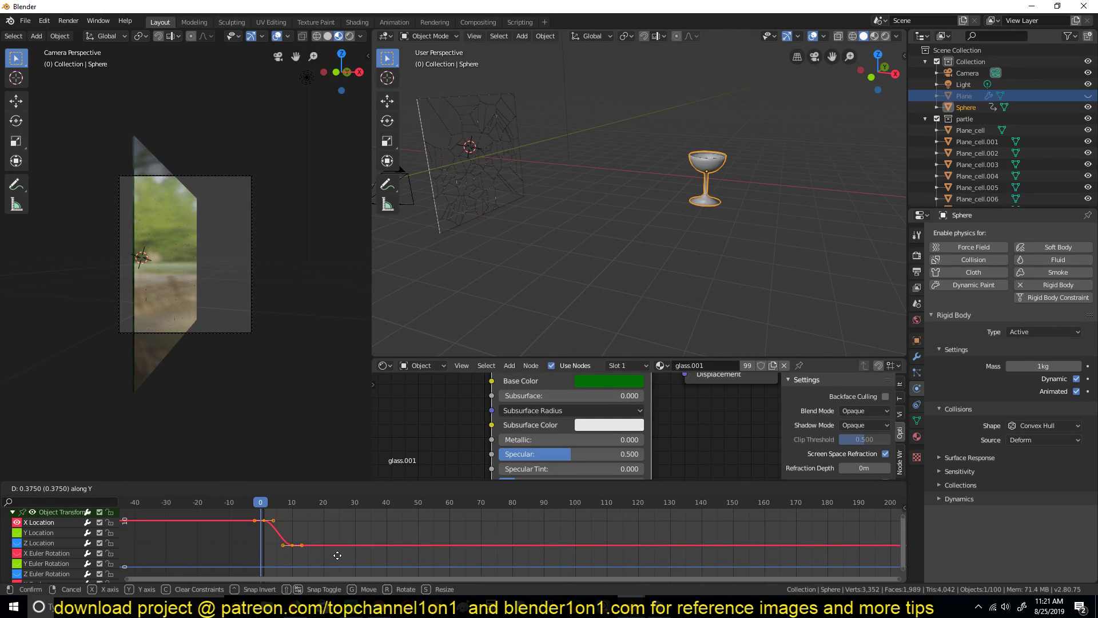
mouse_move(369, 572)
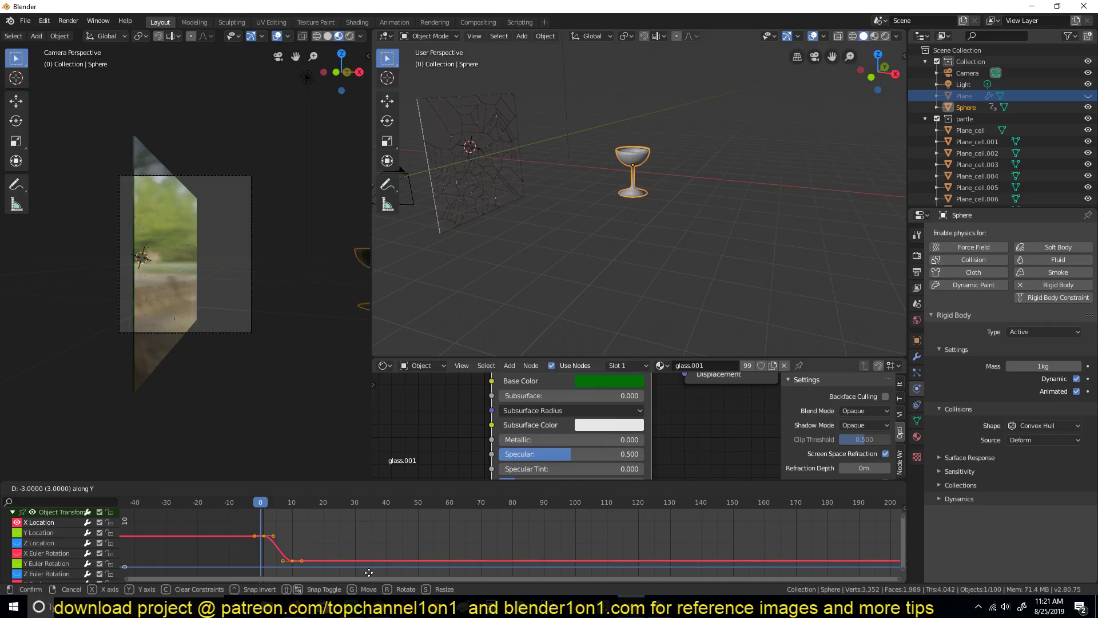
left_click(376, 510)
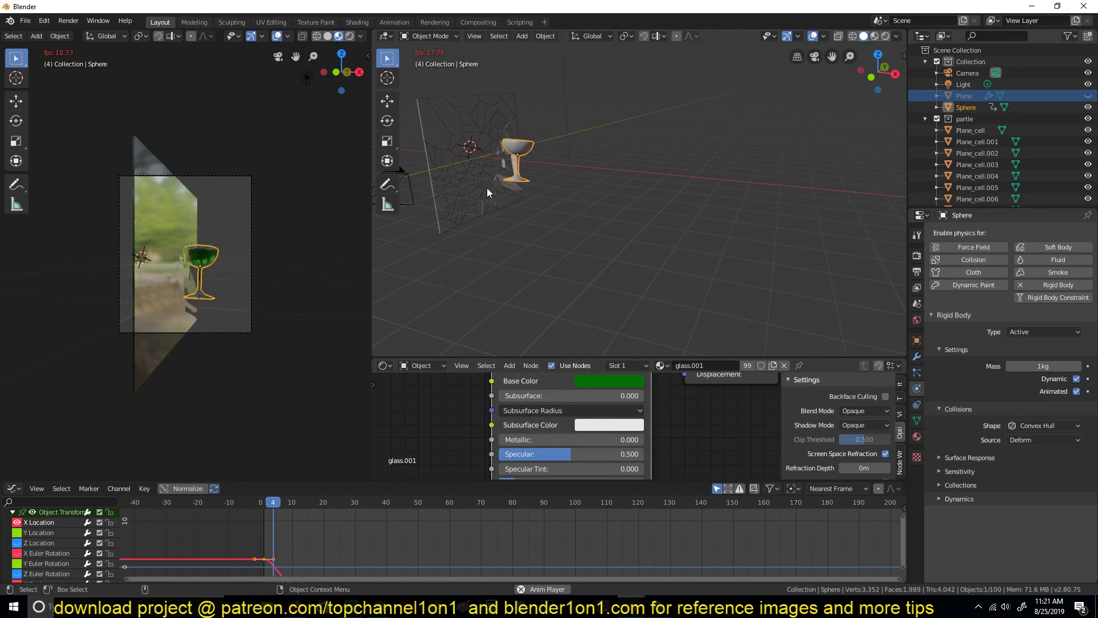
mouse_move(500, 220)
middle_mouse_down()
mouse_move(568, 227)
mouse_move(509, 229)
middle_mouse_up()
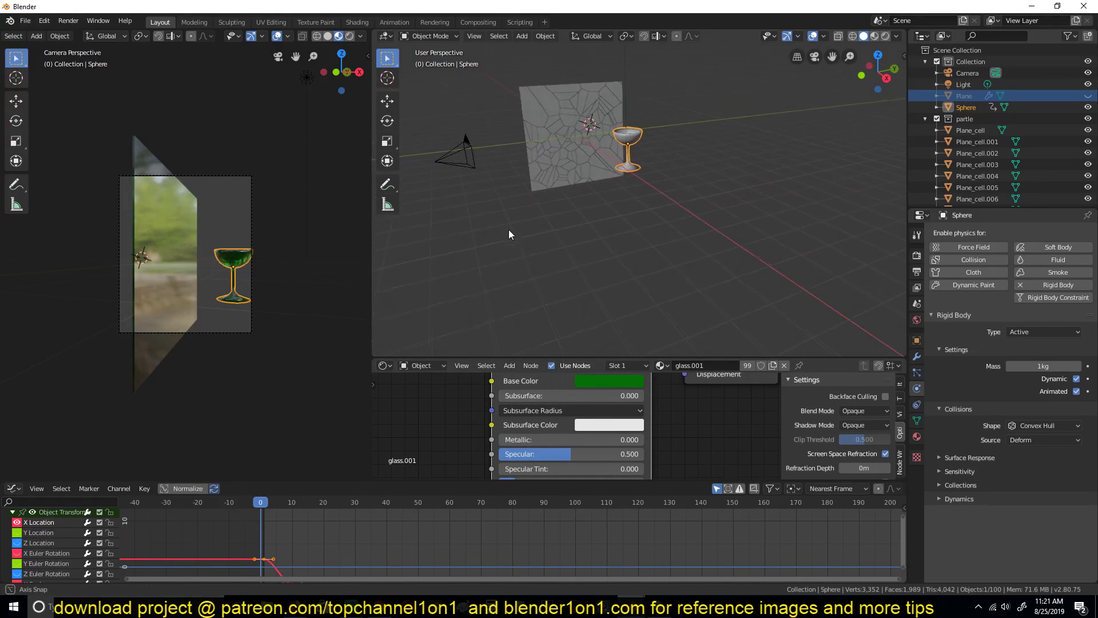
key("space")
key("Escape")
key("space")
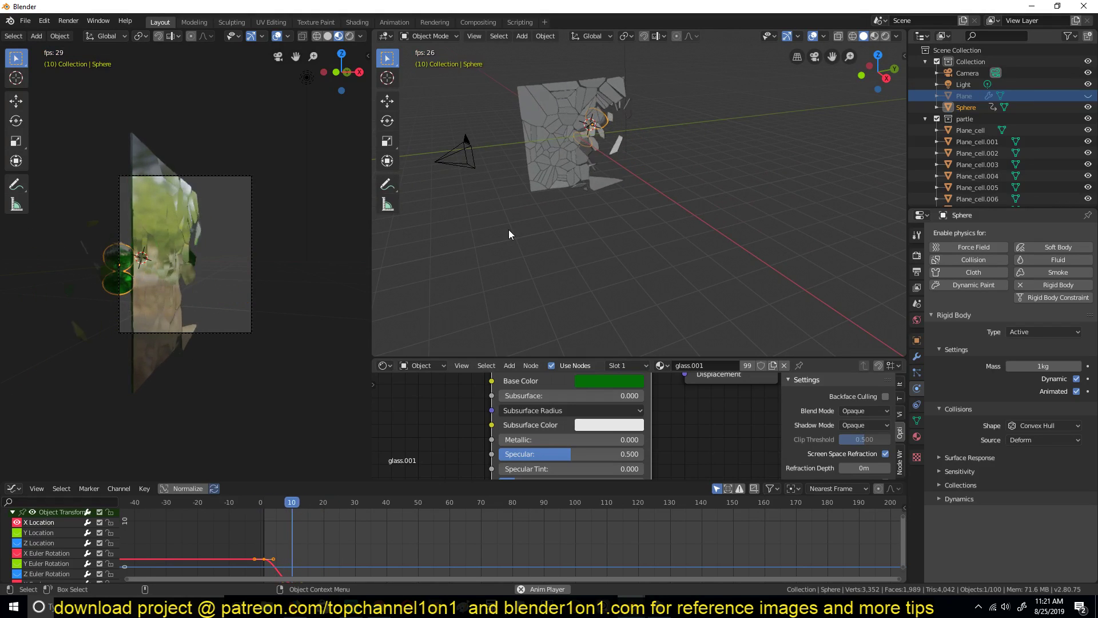
middle_click_drag(660, 192, 706, 184)
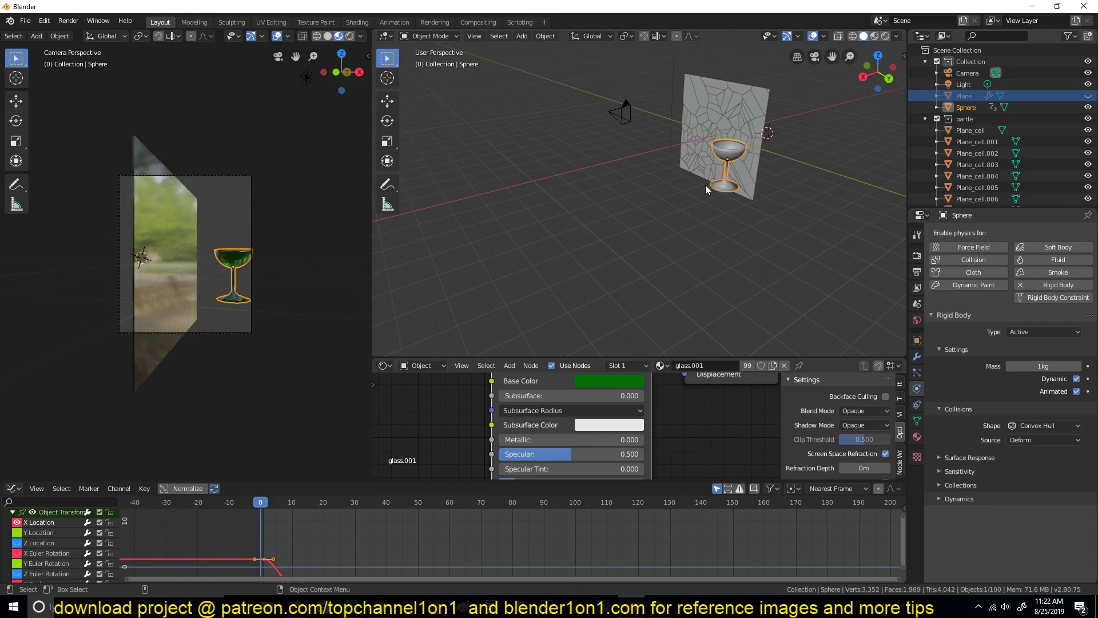
key("Escape")
Raise the goblet's X Location curve freehand along the value axis to shift its path back away from the fractured glass
middle_click_drag(613, 278, 645, 234)
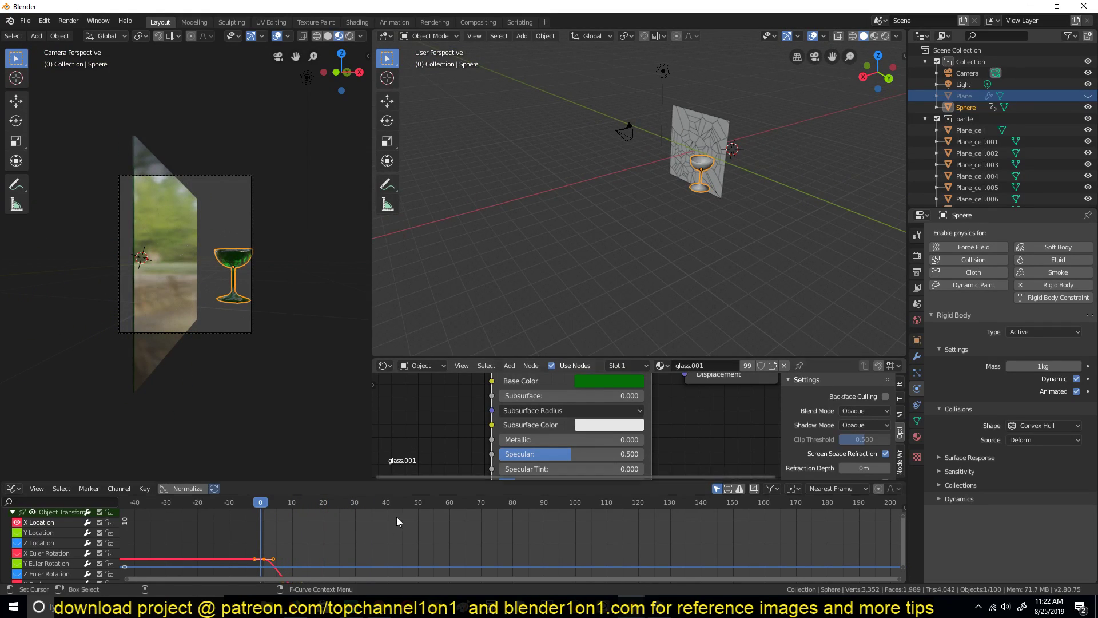
scroll(364, 565, "down", 2)
key("g")
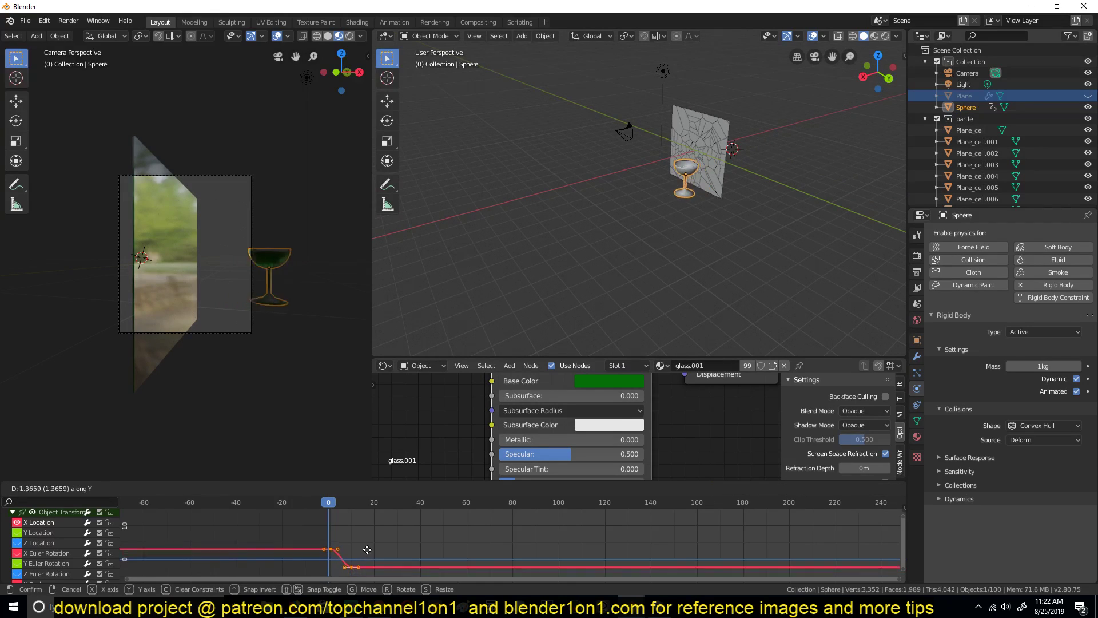
left_click(371, 548)
middle_click_drag(675, 286, 635, 321)
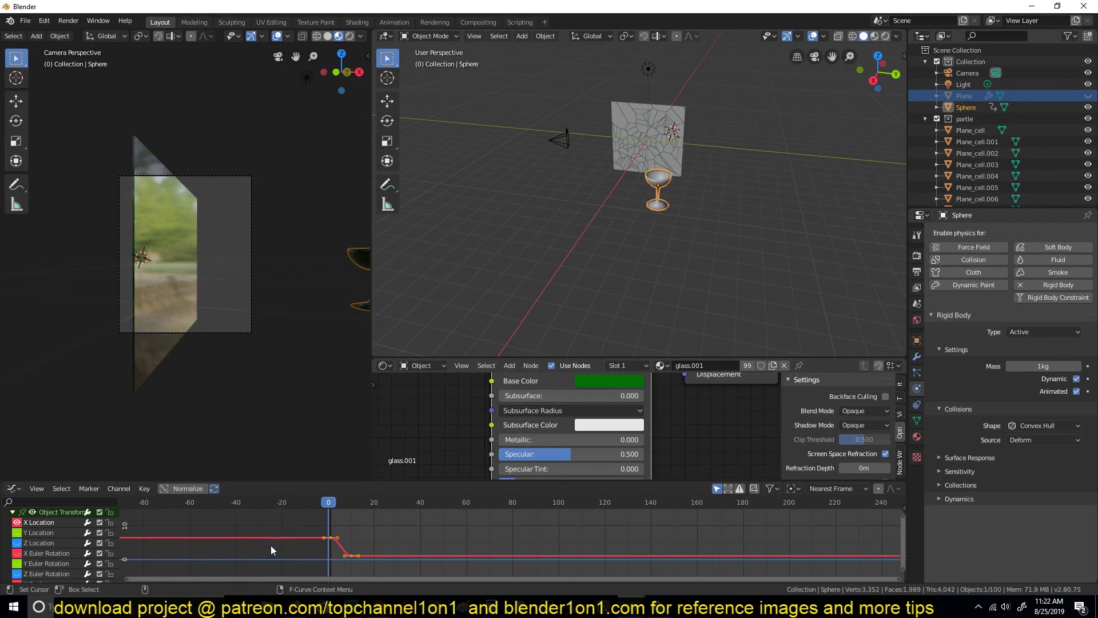
Delete all the goblet's animation channels except X Location and play back the animation
scroll(174, 561, "down", 1)
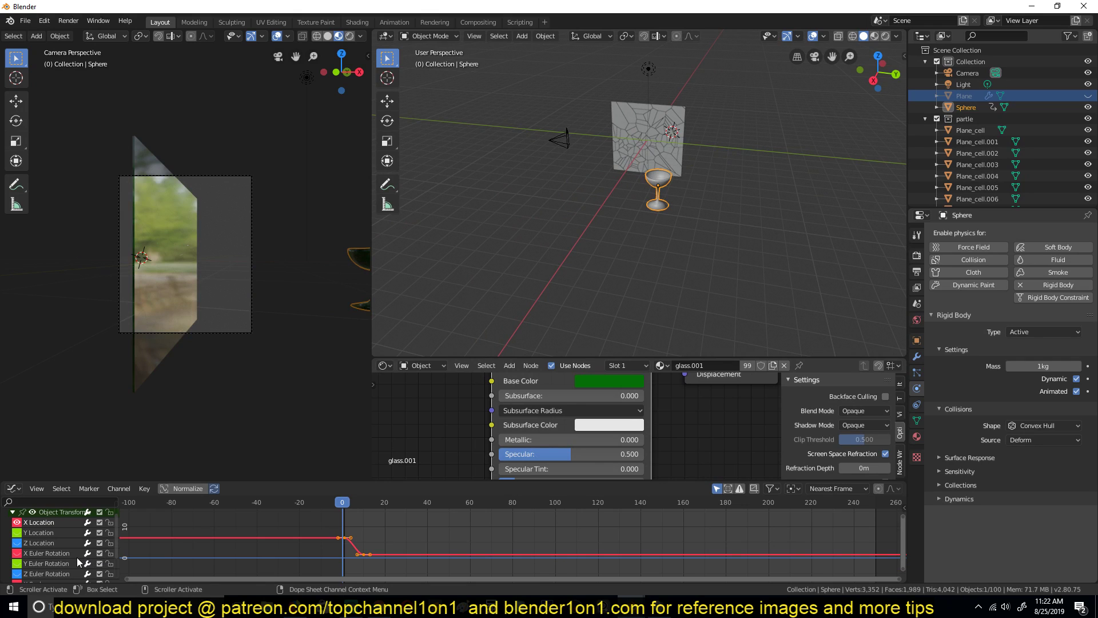
scroll(77, 557, "down", 2)
middle_click_drag(618, 227, 469, 139)
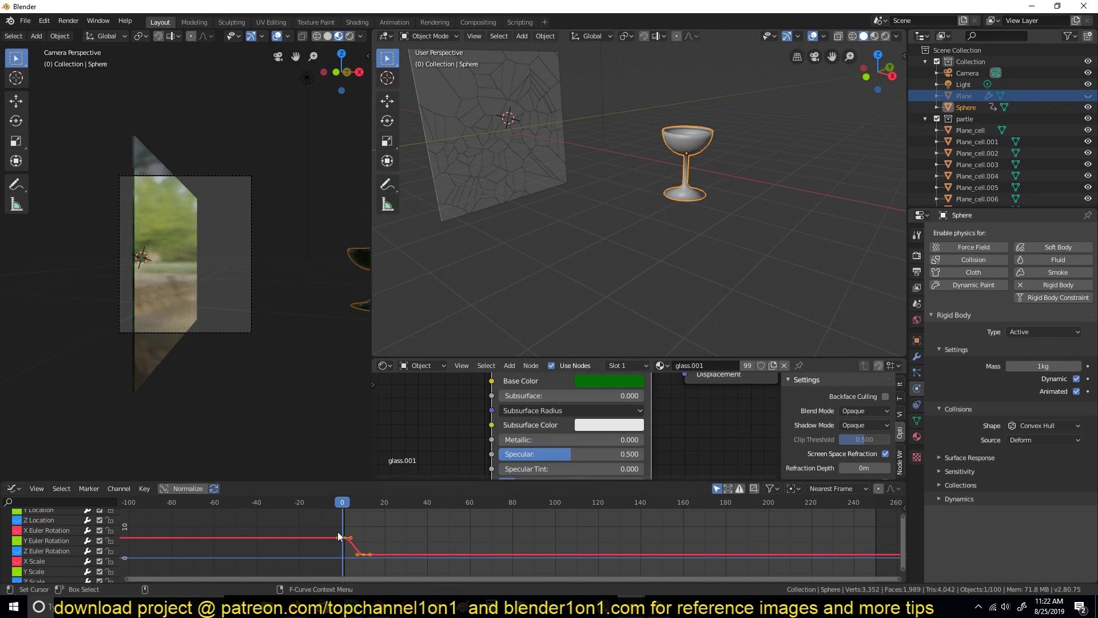
scroll(31, 520, "up", 3)
left_click(37, 555)
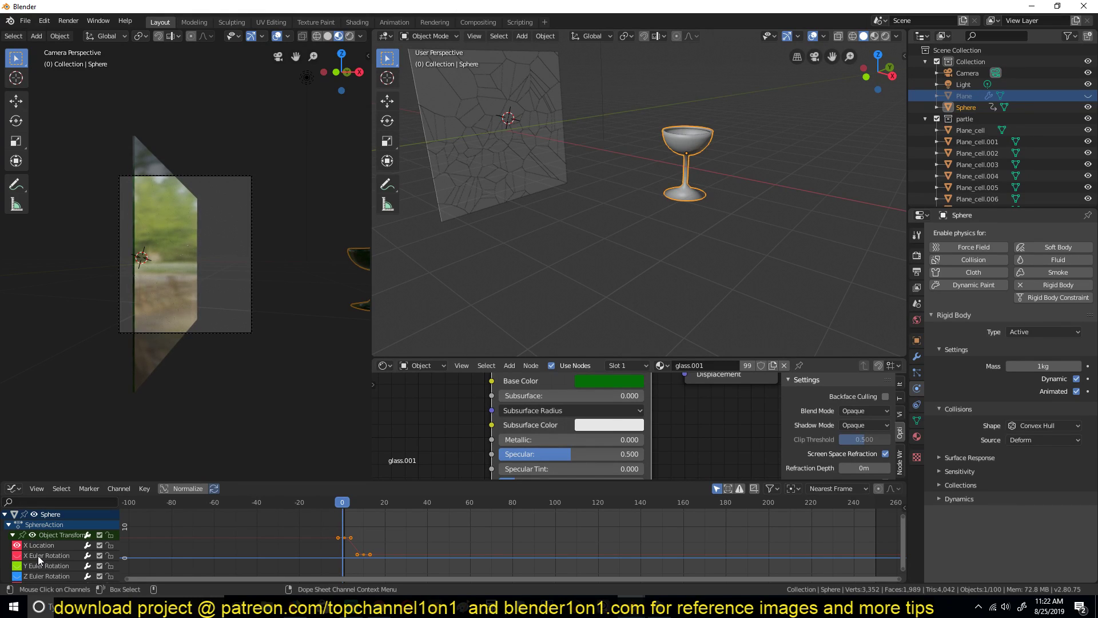
key("x")
key("x")
key("x")
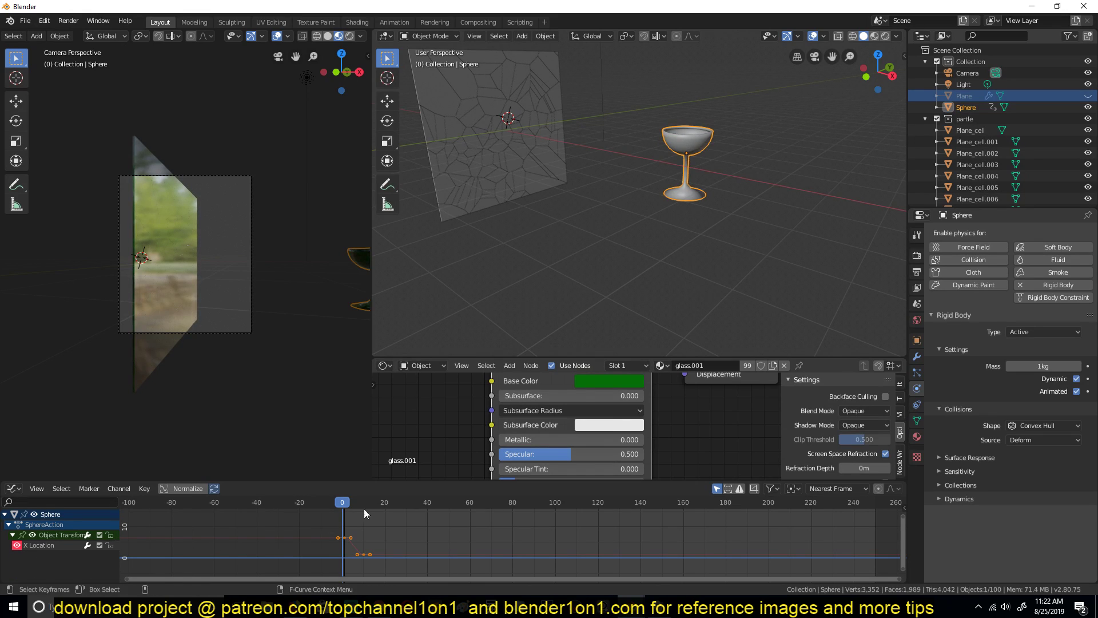
key("space")
key("space")
middle_click_drag(527, 140, 516, 208)
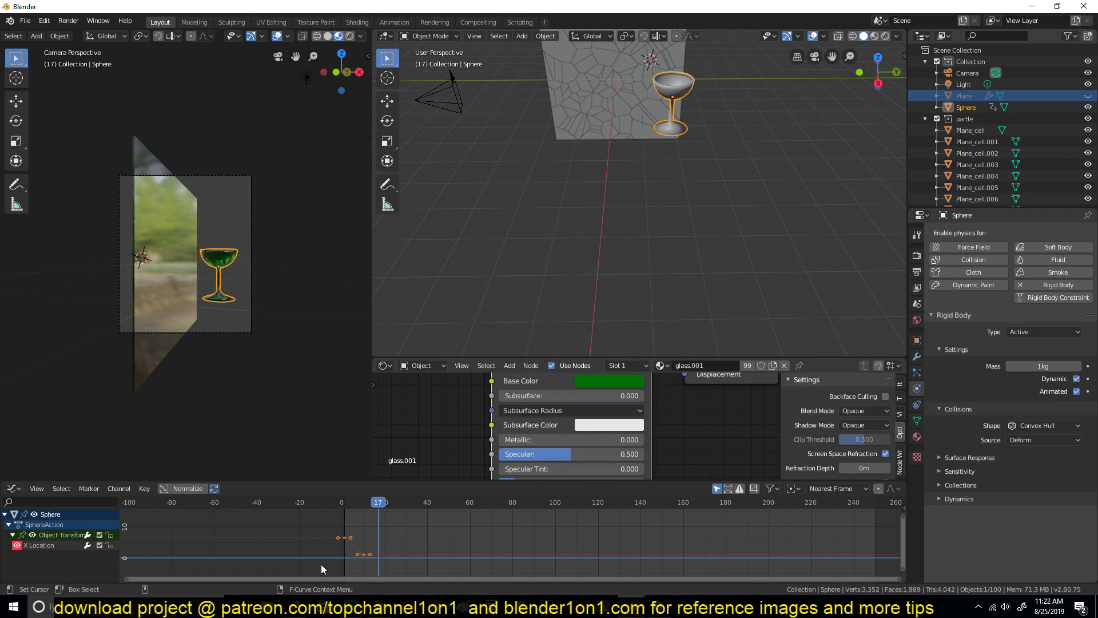
Turn off automatic keyframing in the Timeline and move the goblet freehand along the Y axis toward the camera
key("ctrl+Tab")
left_click(411, 489)
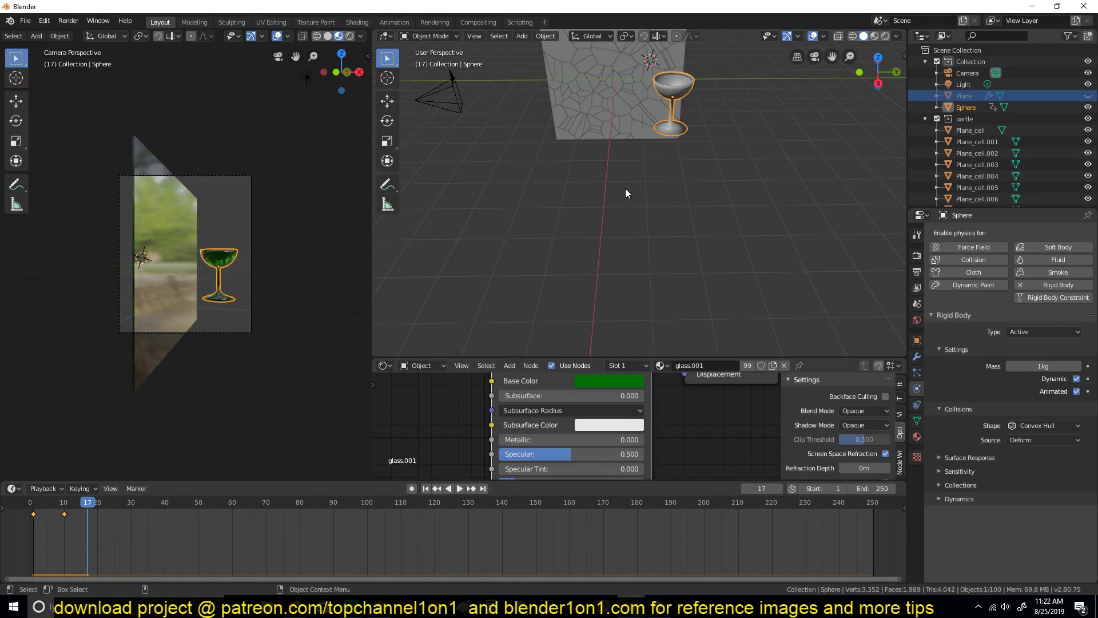
middle_click_drag(624, 193, 607, 277)
key("g")
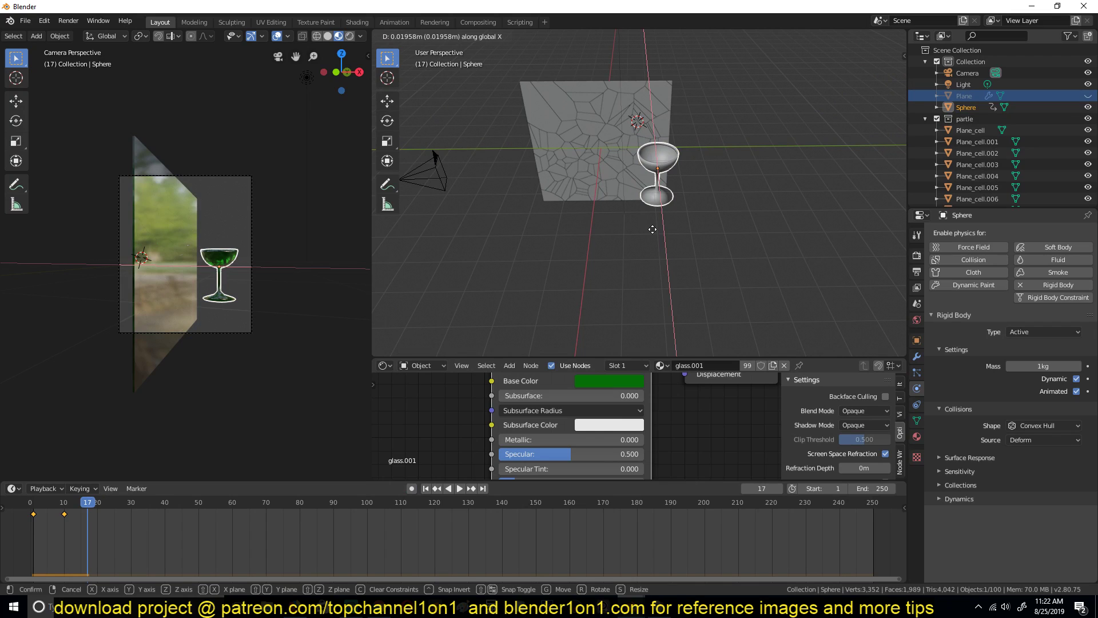
key("y")
left_click(605, 231)
middle_click_drag(606, 231, 575, 256)
Play and scrub the animation around its keyframes to check the goblet's motion from another angle, stopping at frame 10
key("space")
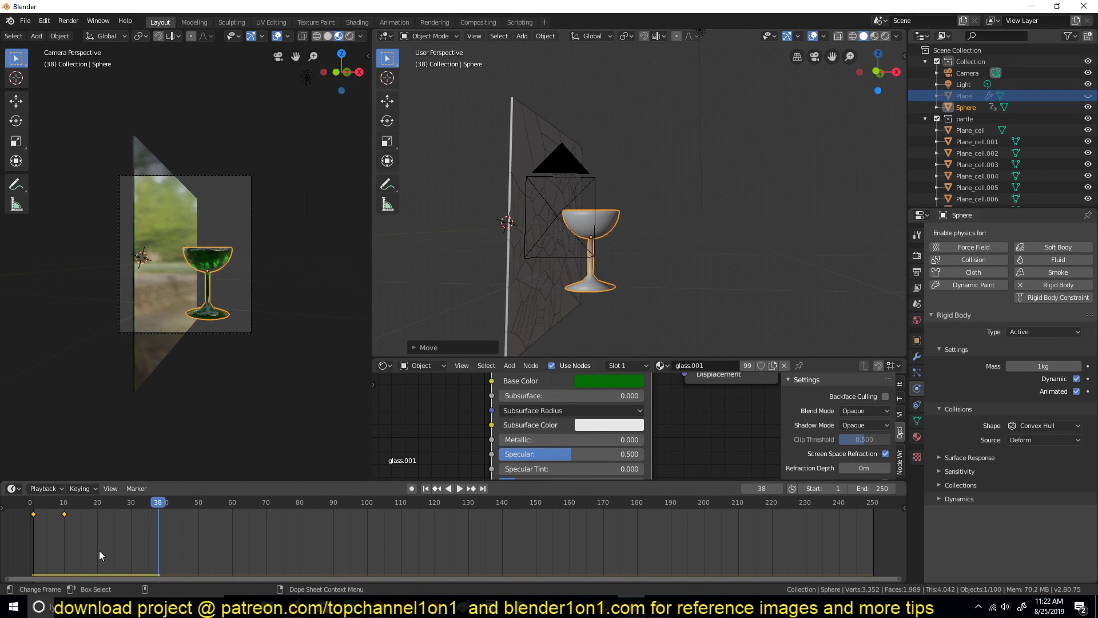
left_click(19, 539)
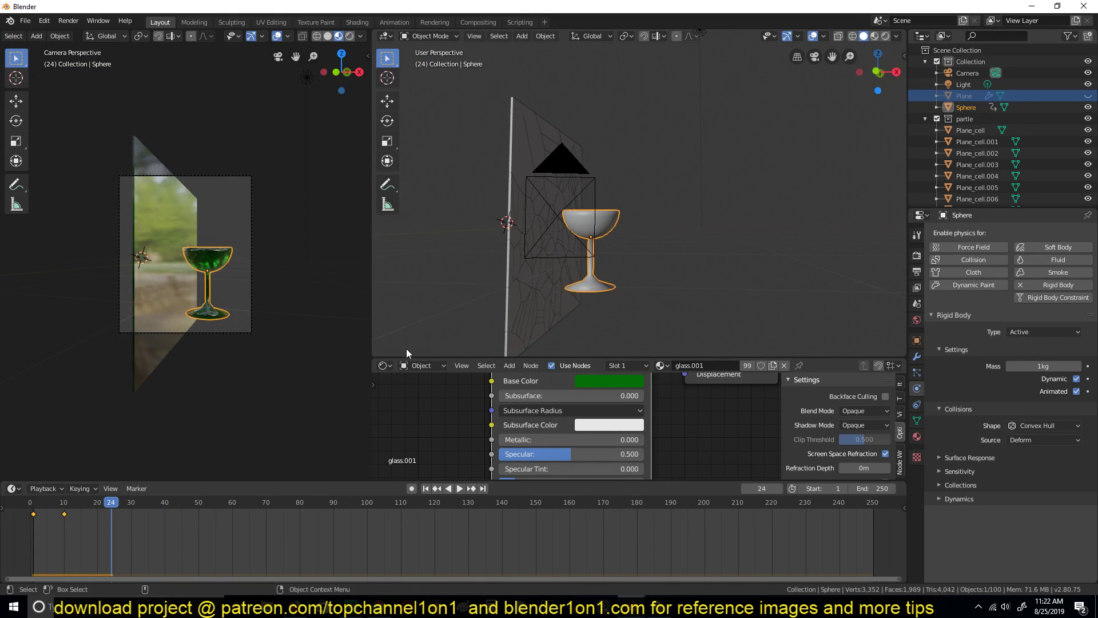
left_click_drag(53, 520, 19, 529)
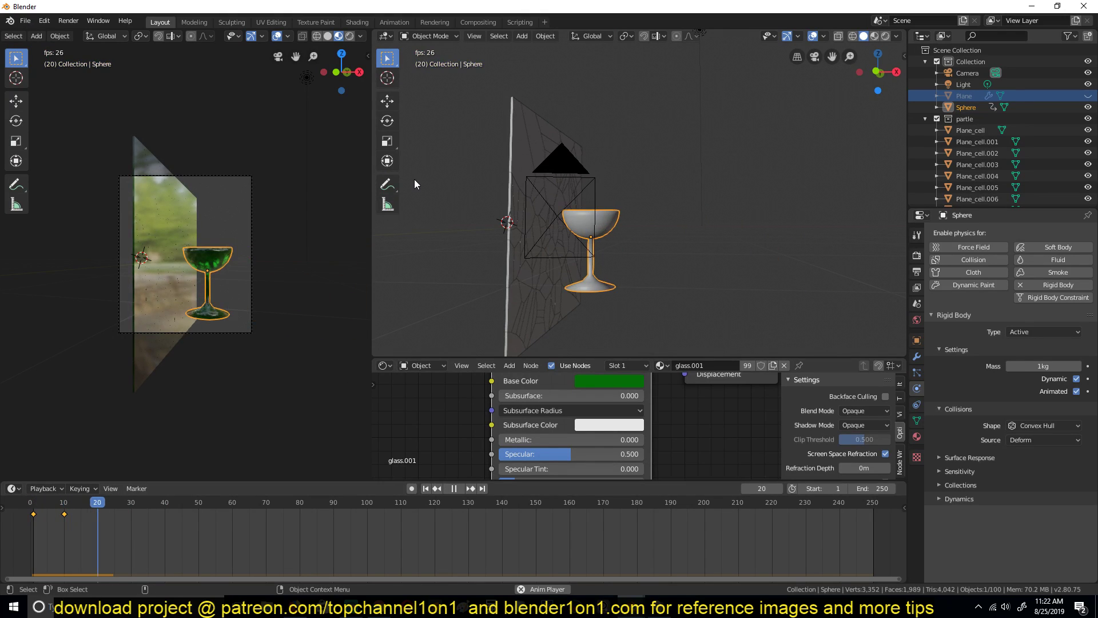
key("Escape")
middle_click_drag(435, 203, 413, 302)
key("space")
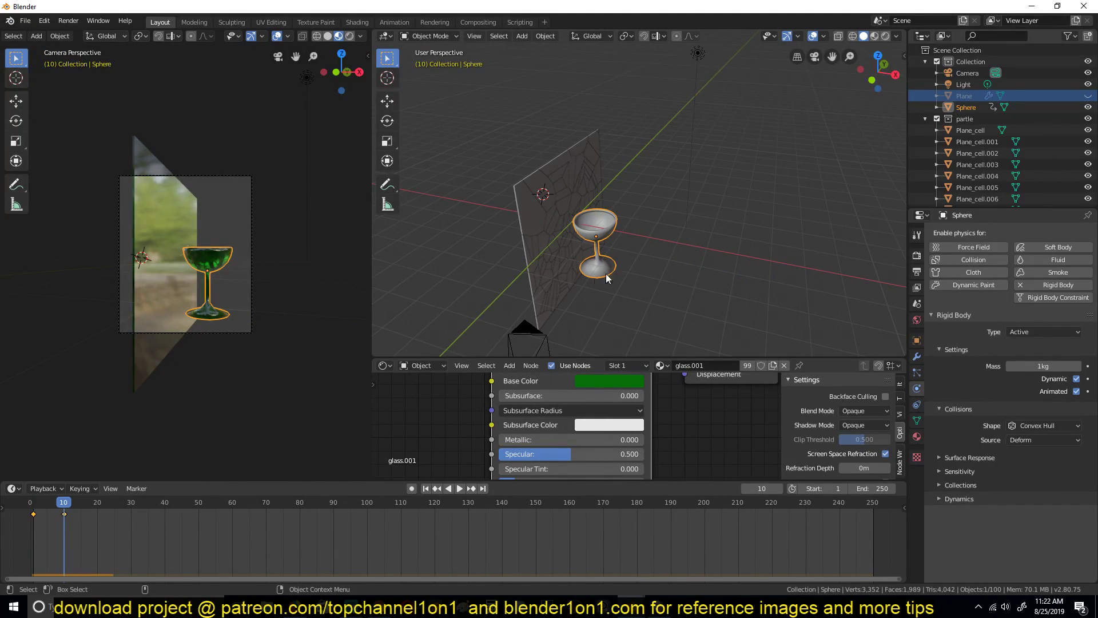
Tilt the goblet freehand with a trackball rotation and turn it further with a plain freehand rotation at frame 10
key("r")
key("r")
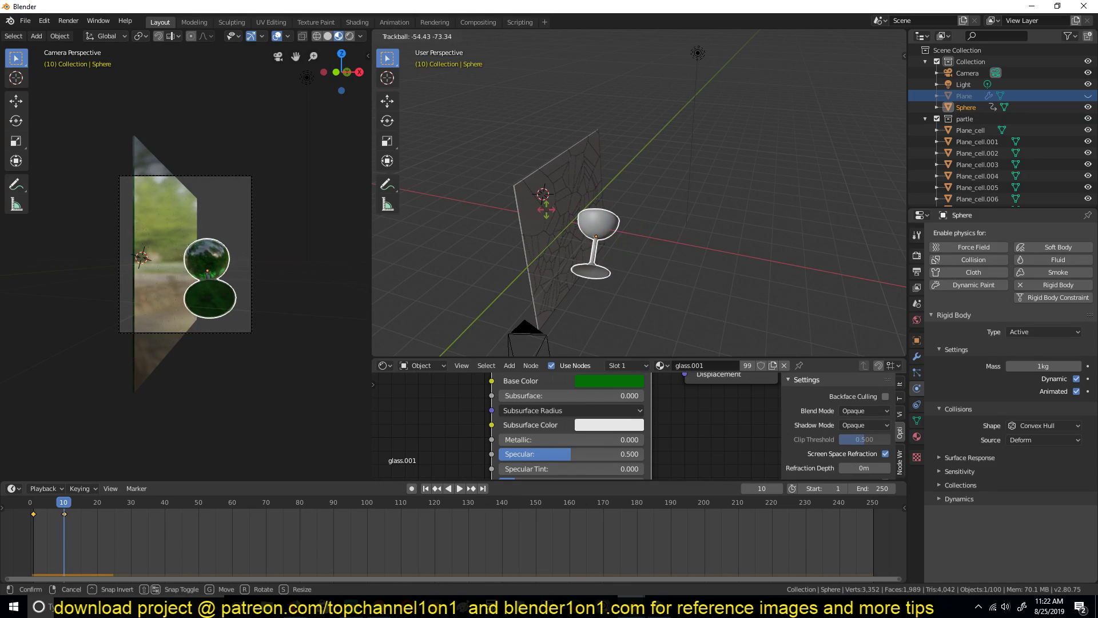
left_click(624, 257)
key("r")
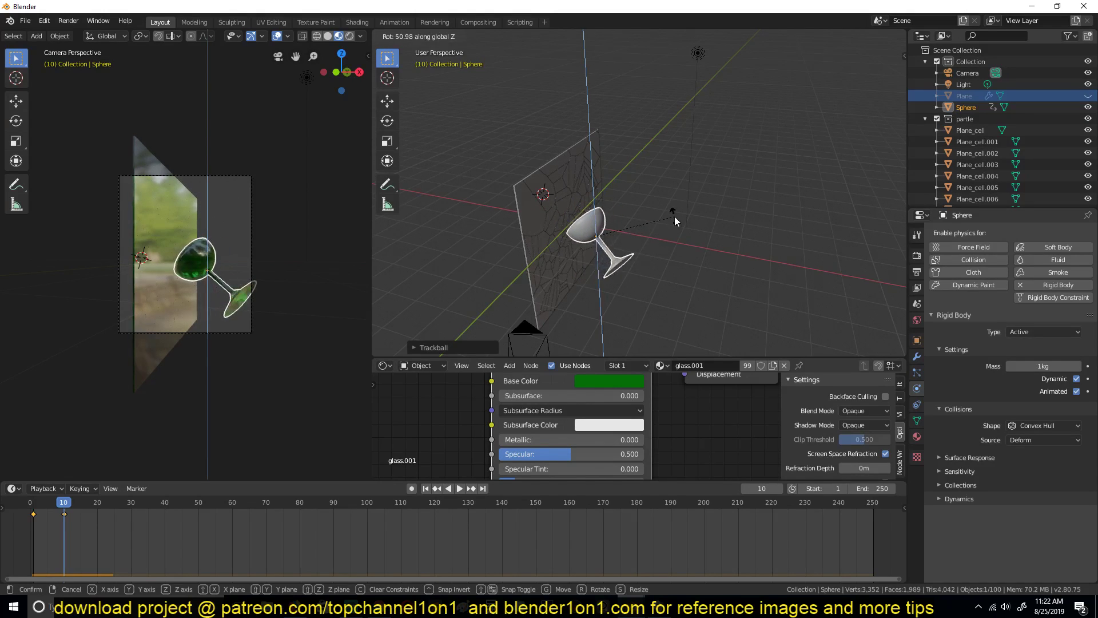
left_click(629, 246)
At frame 1, rotate the goblet freehand with the trackball until its foot points toward the glass, and play the animation briefly
left_click(31, 534)
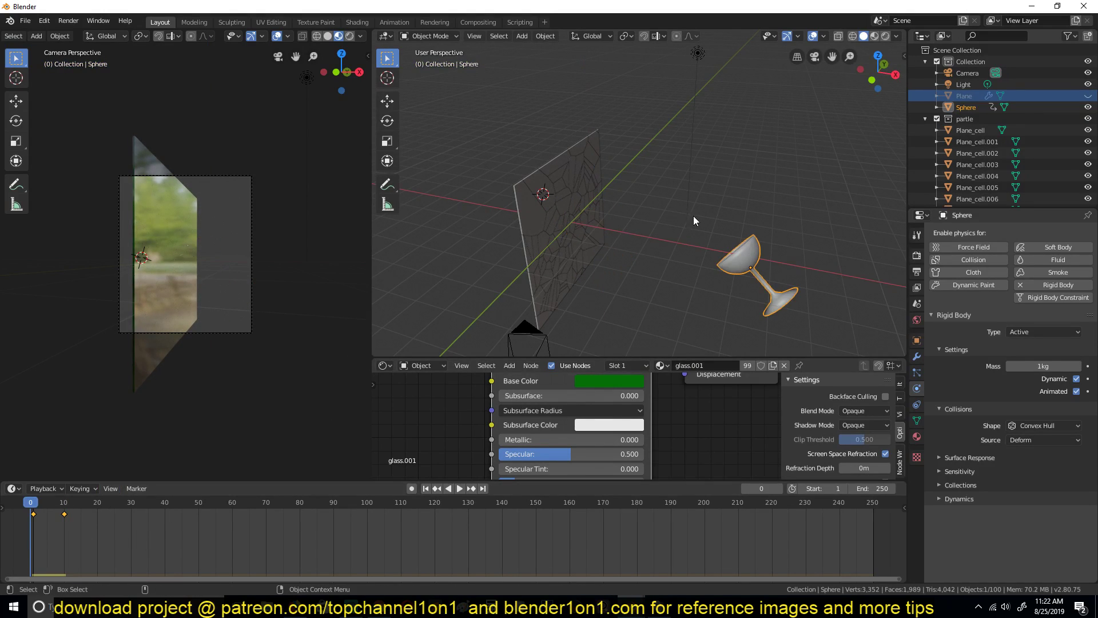
key("Right")
key("r")
key("r")
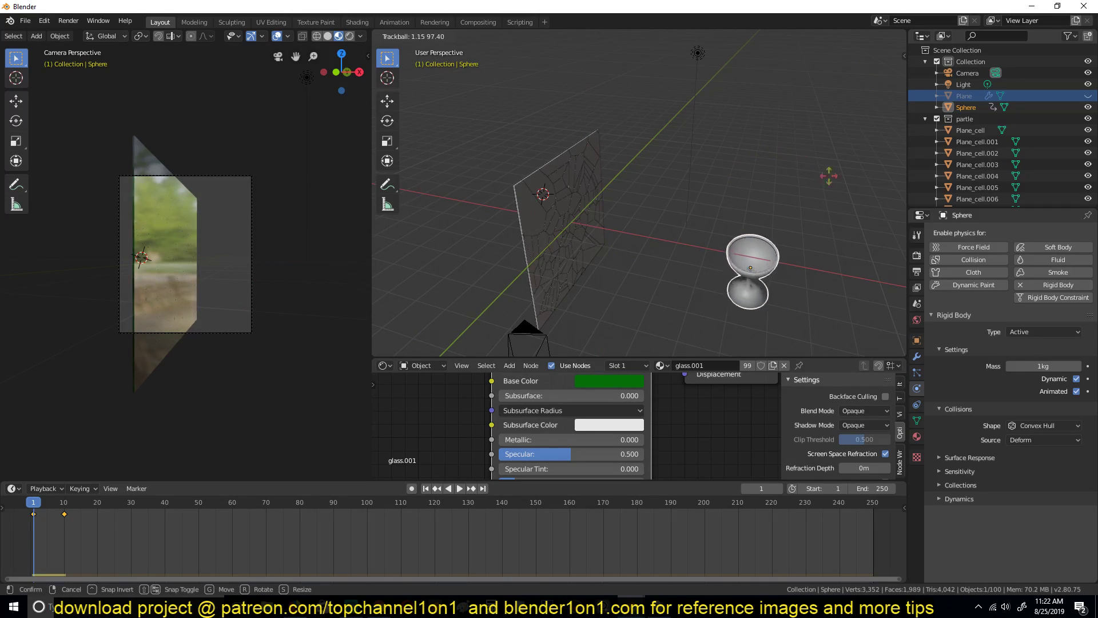
left_click(859, 215)
key("space")
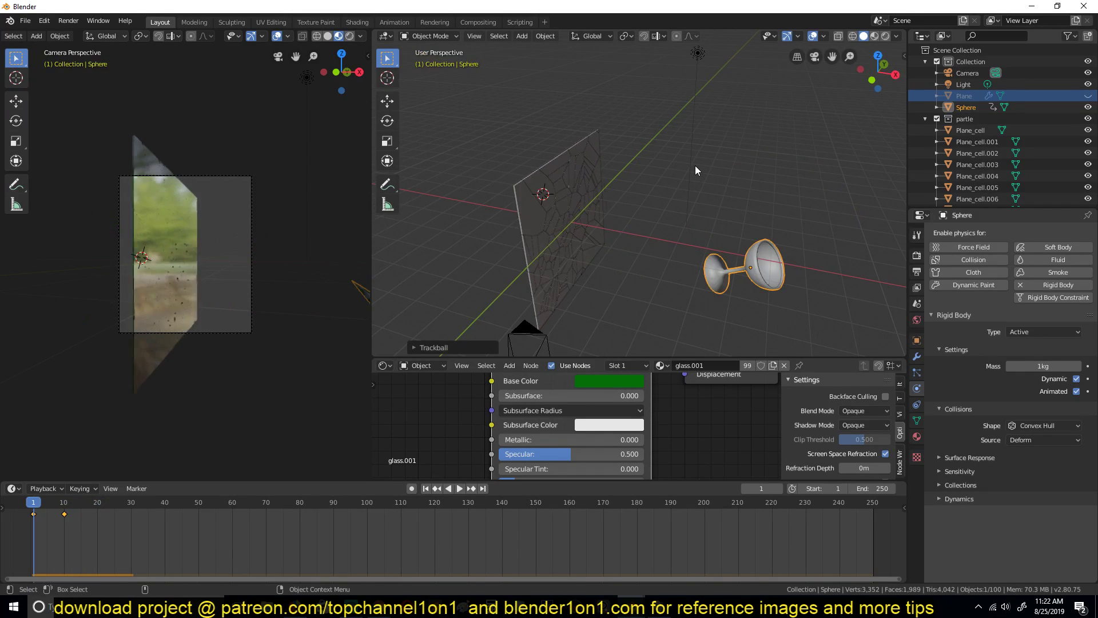
key("space")
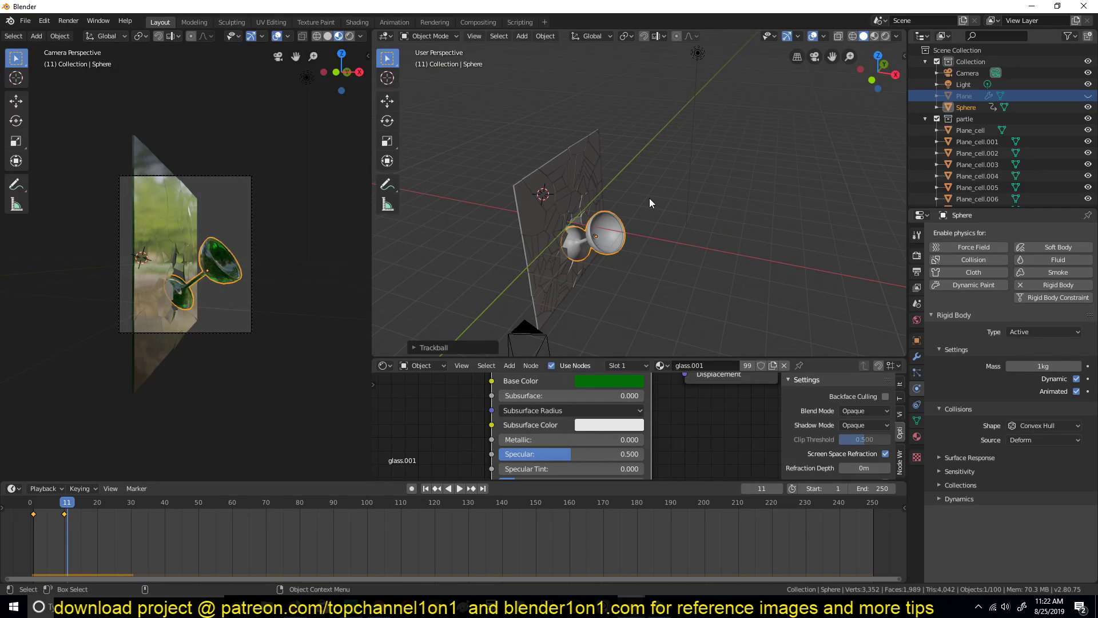
Replay the collision from the start and keyframe the goblet's rigid body Animated option as enabled at frame 5
left_click(30, 502)
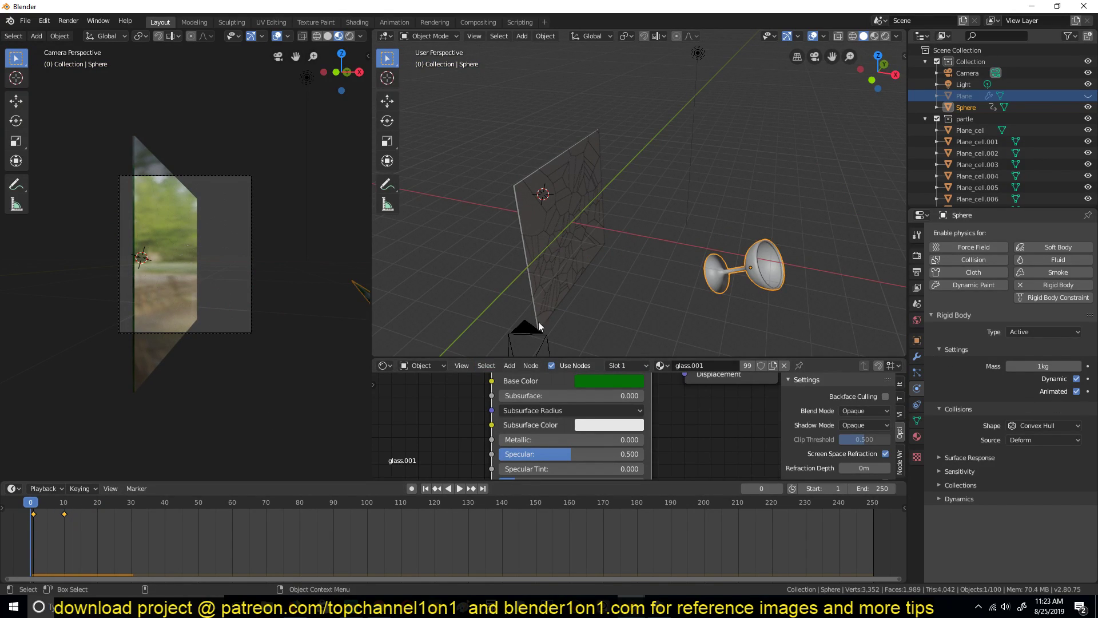
key("space")
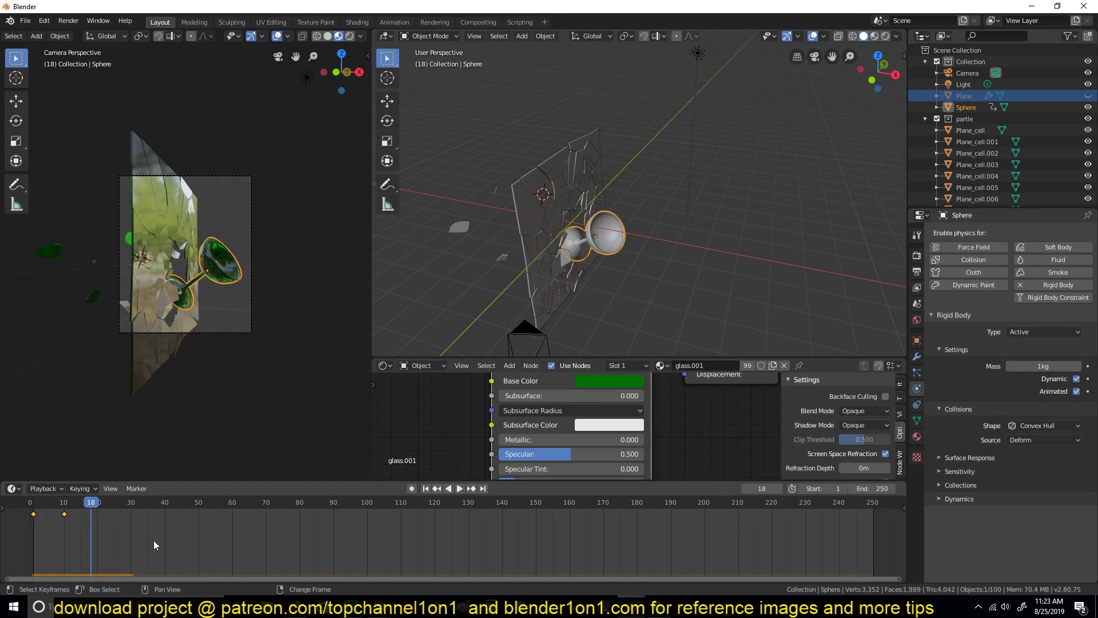
left_click(48, 540)
key("space")
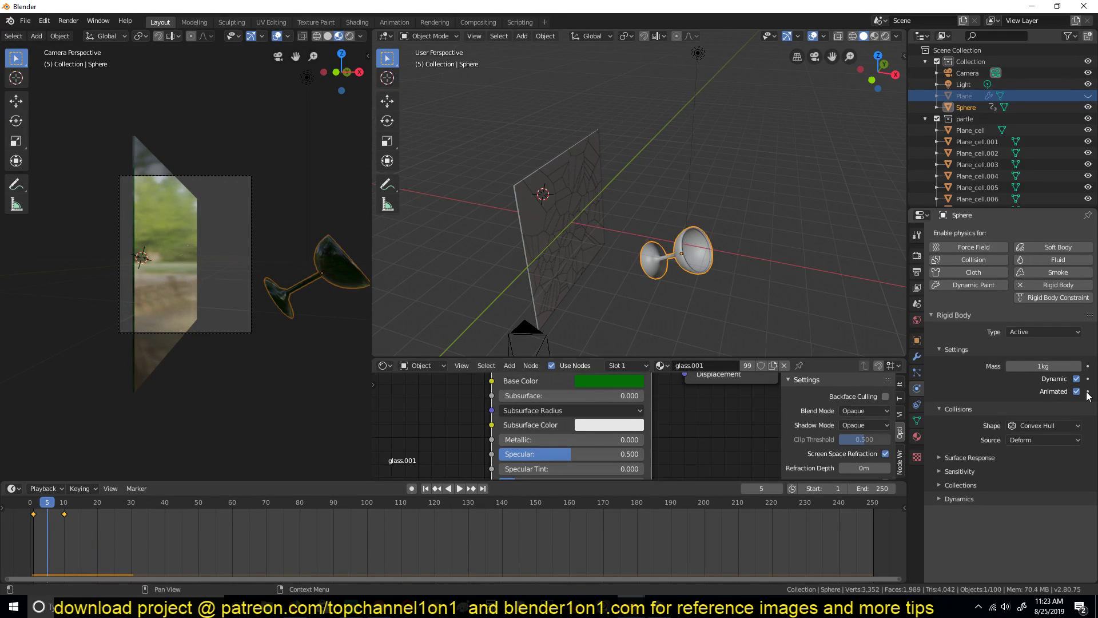
left_click(1088, 392)
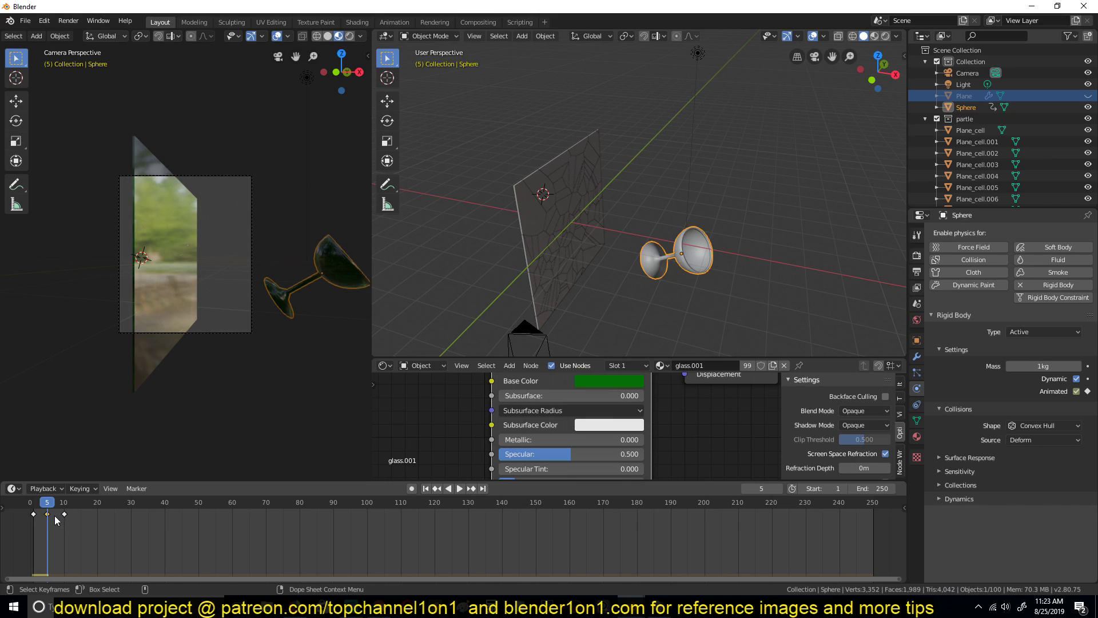
Advance to frame 9, disable the goblet's rigid body Animated option and keyframe it there
key("space")
left_click_drag(63, 516, 58, 520)
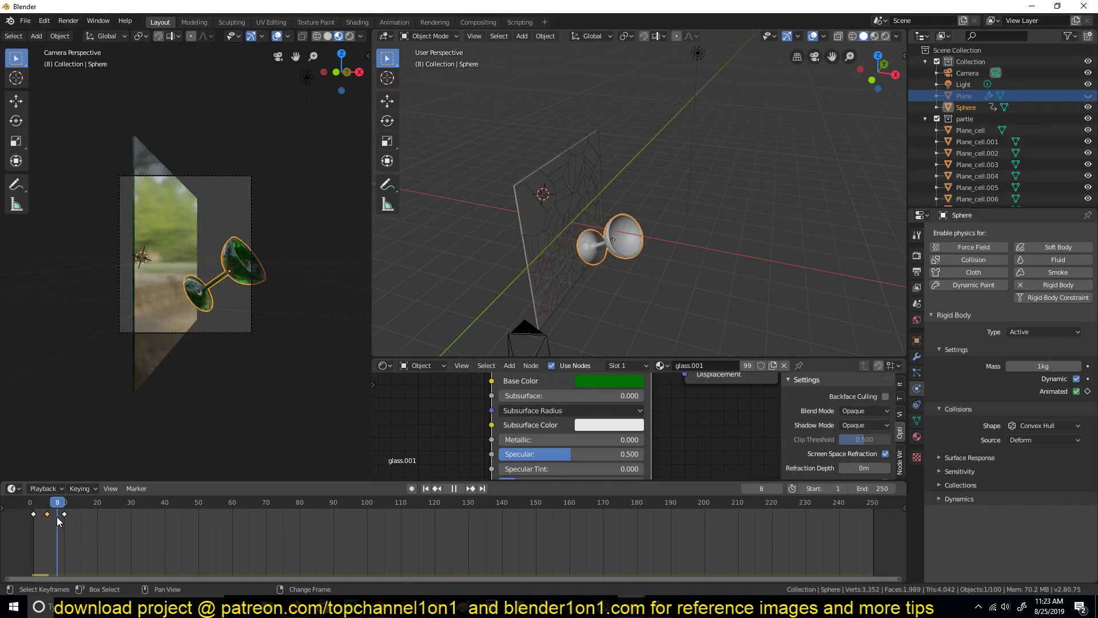
key("space")
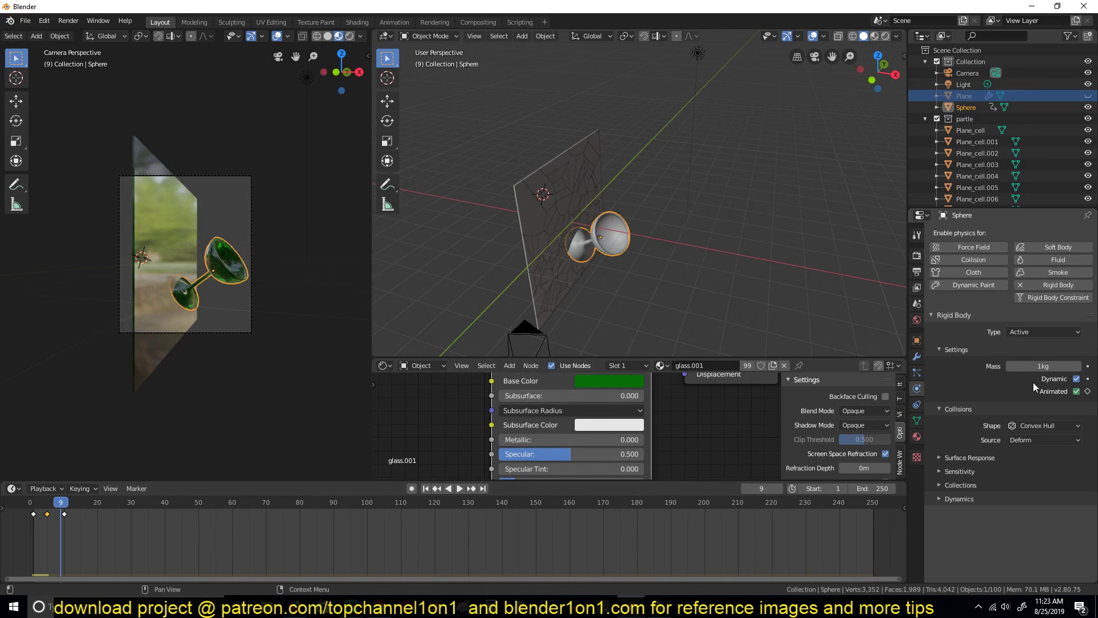
left_click(1087, 392)
left_click(1079, 392)
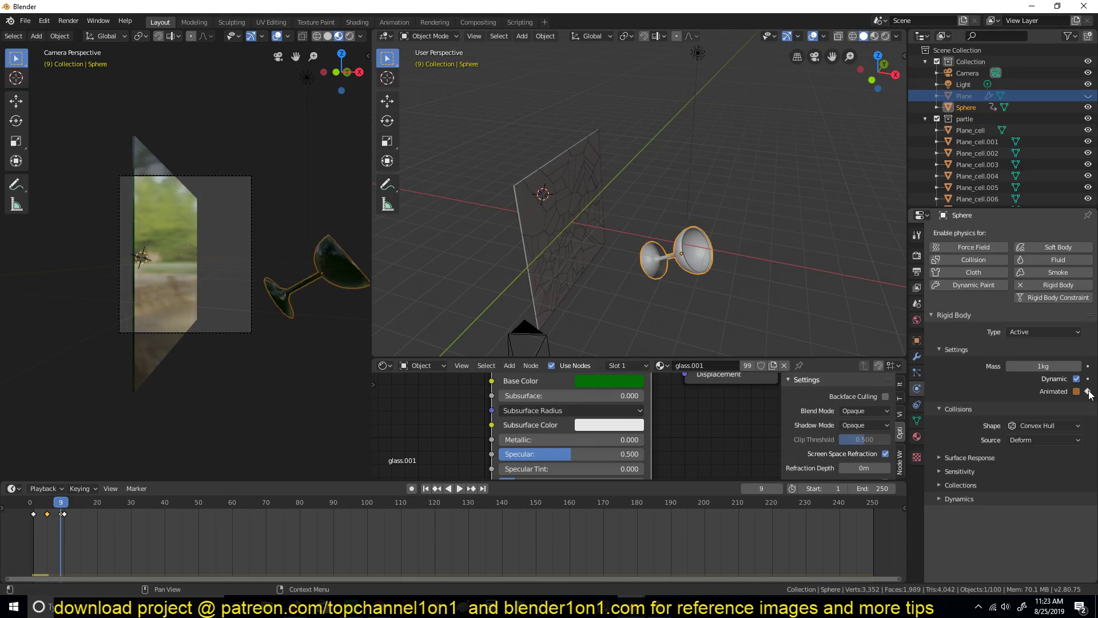
Play the simulation from frame 0 to check how the released goblet collides with the glass shards
left_click(26, 529)
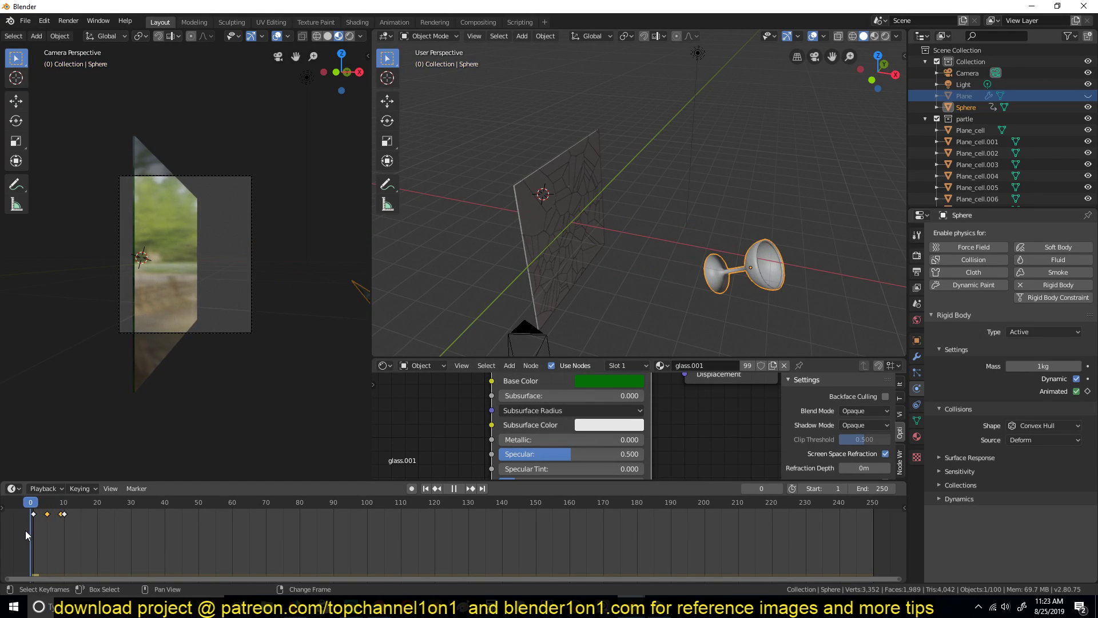
key("space")
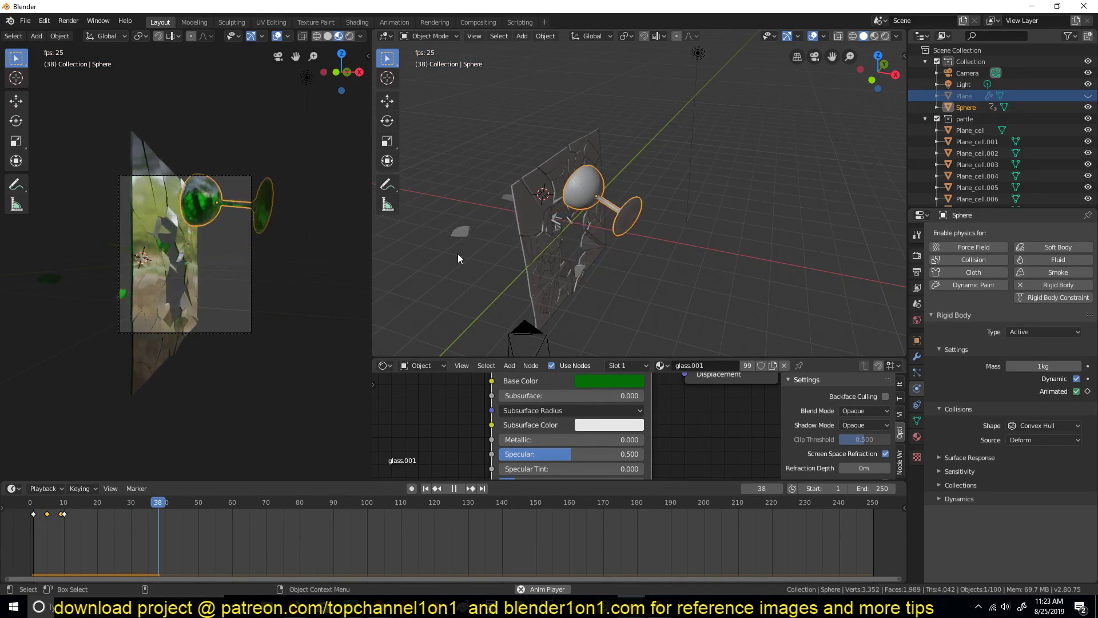
key("shift+Left")
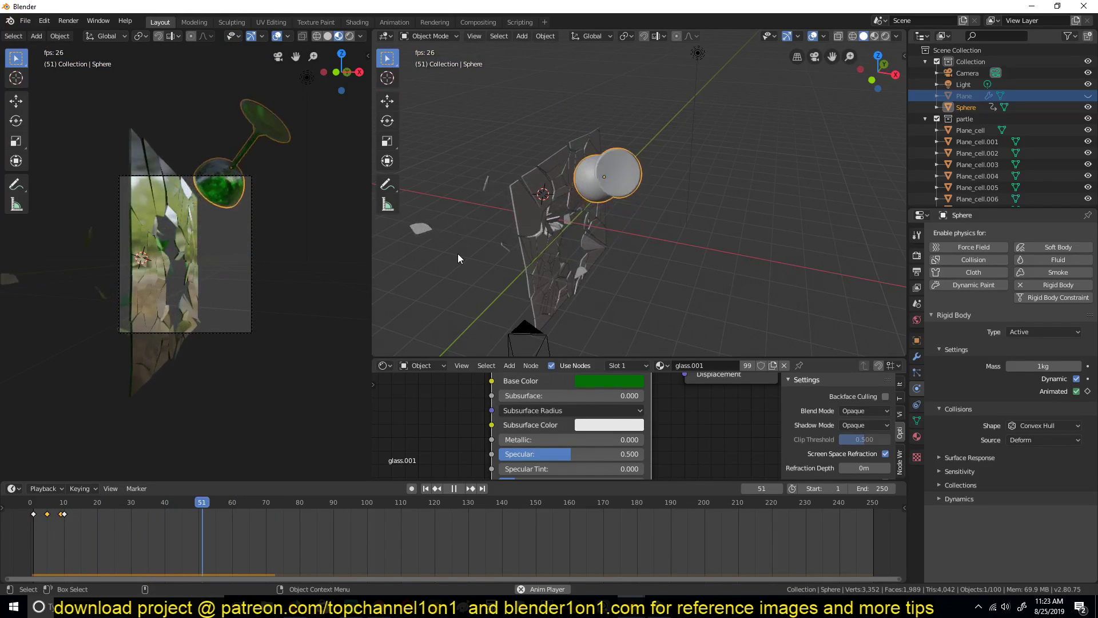
key("Escape")
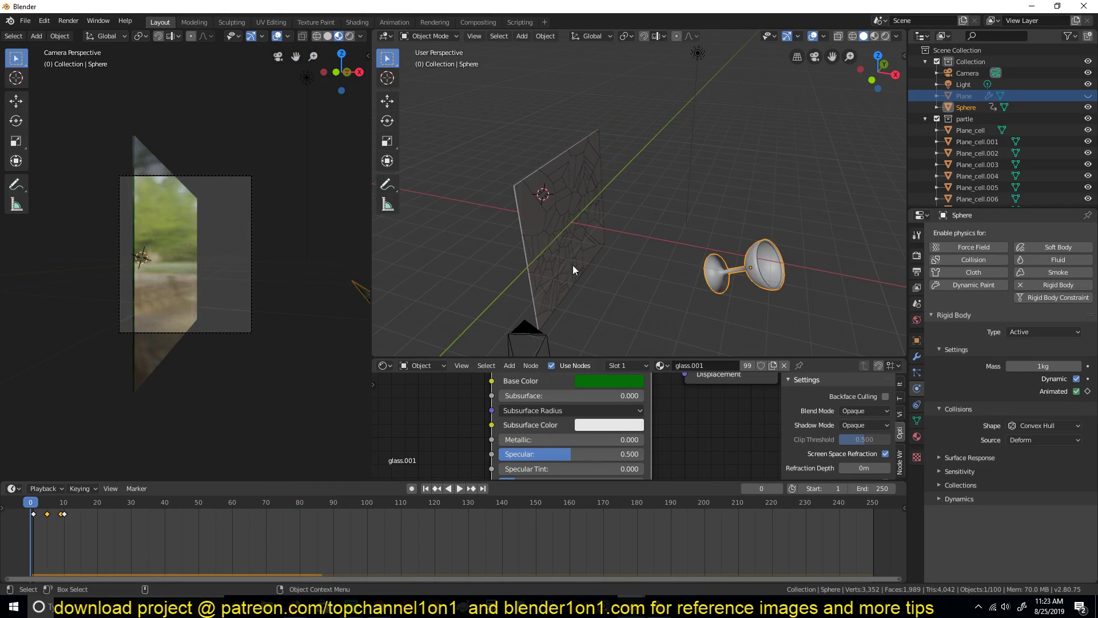
Scale the goblet down uniformly freehand to a little over half its size
middle_click_drag(817, 296, 681, 229)
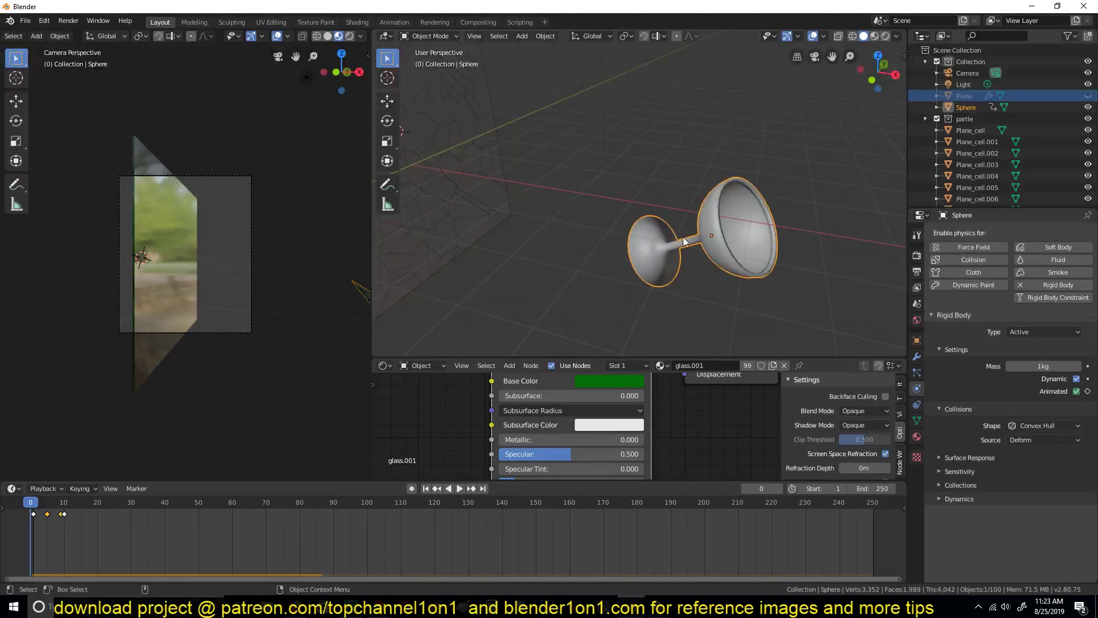
key("ctrl+Tab")
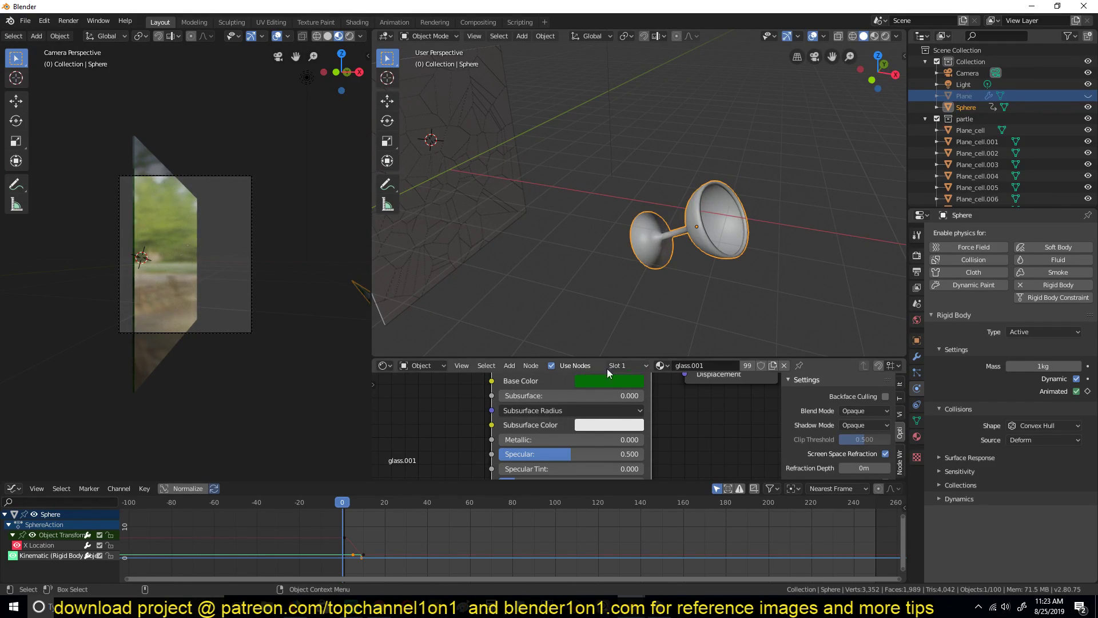
key("ctrl+Tab")
key("g")
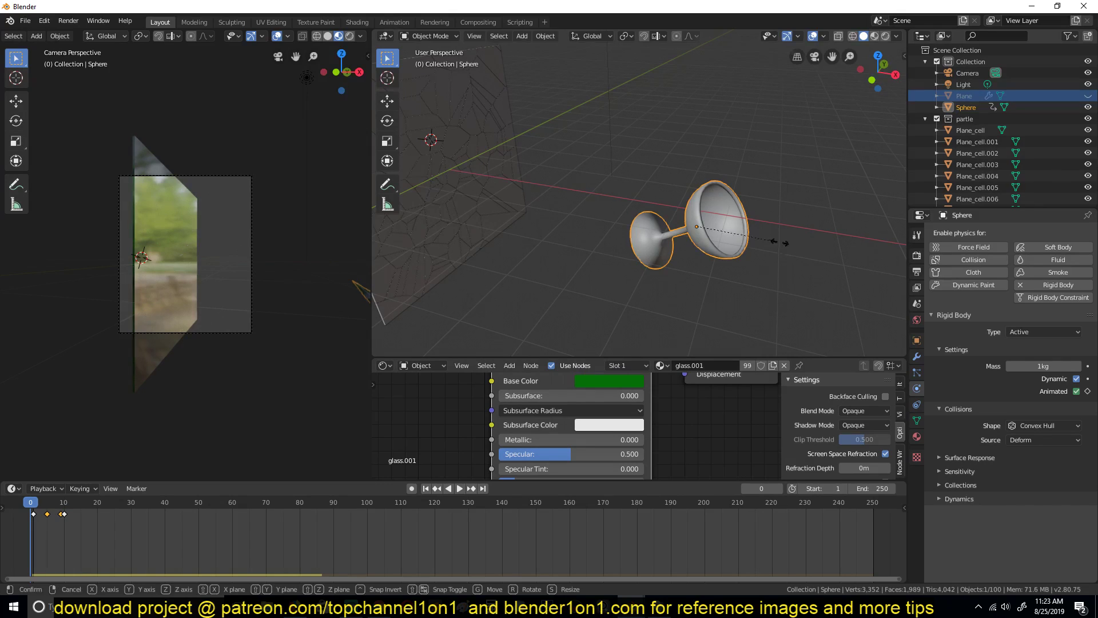
left_click(740, 245)
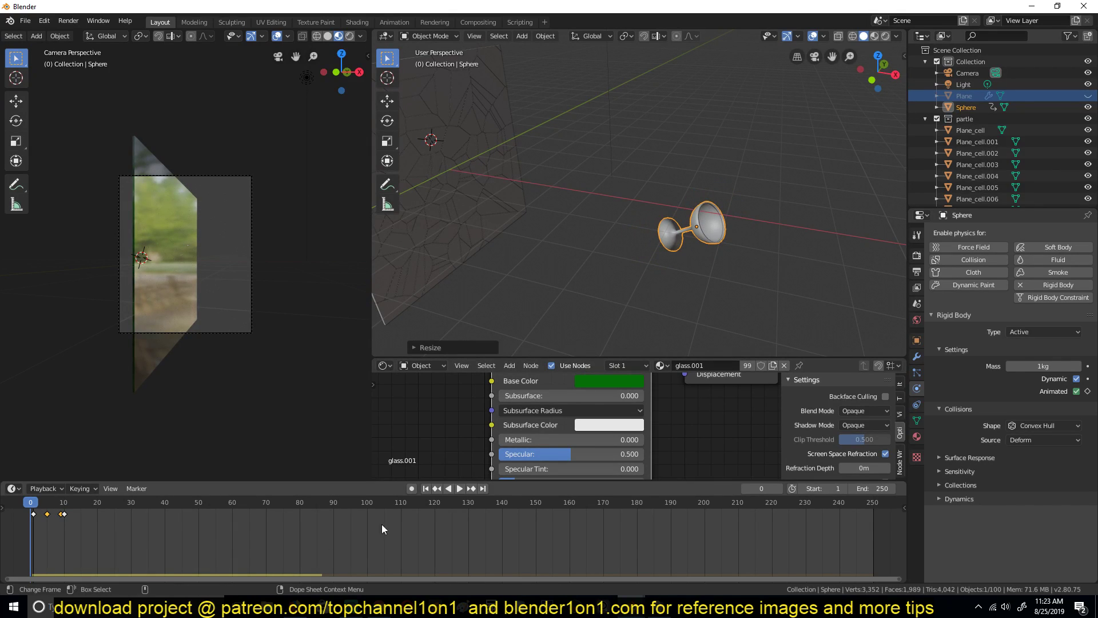
Play the collision, try shrinking the goblet much further, and undo that extra scaling
key("space")
key("Escape")
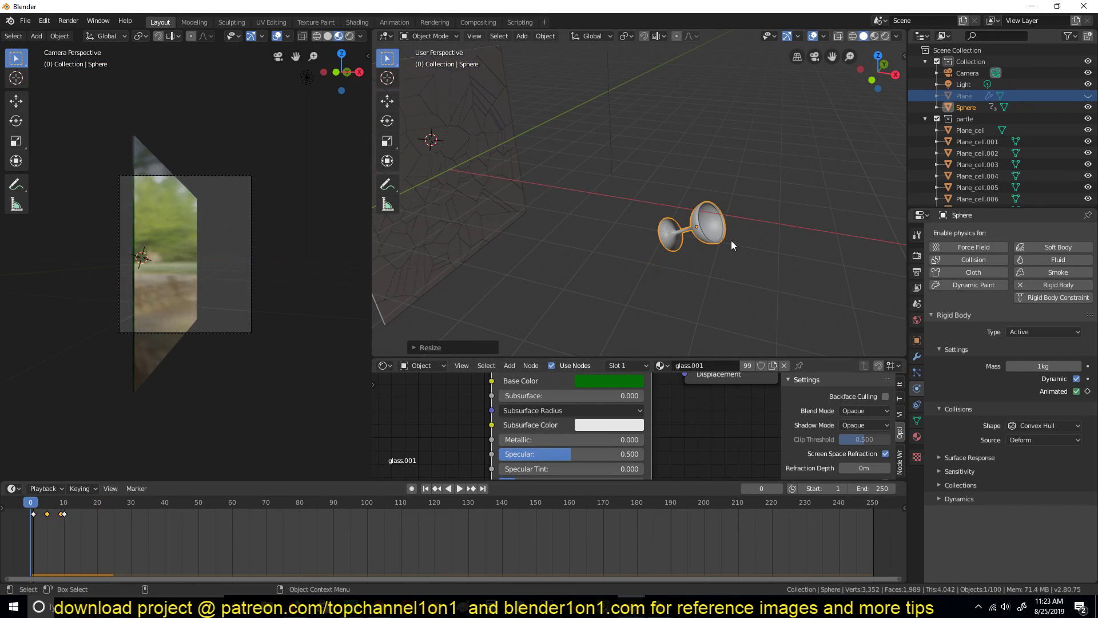
key("space")
key("Escape")
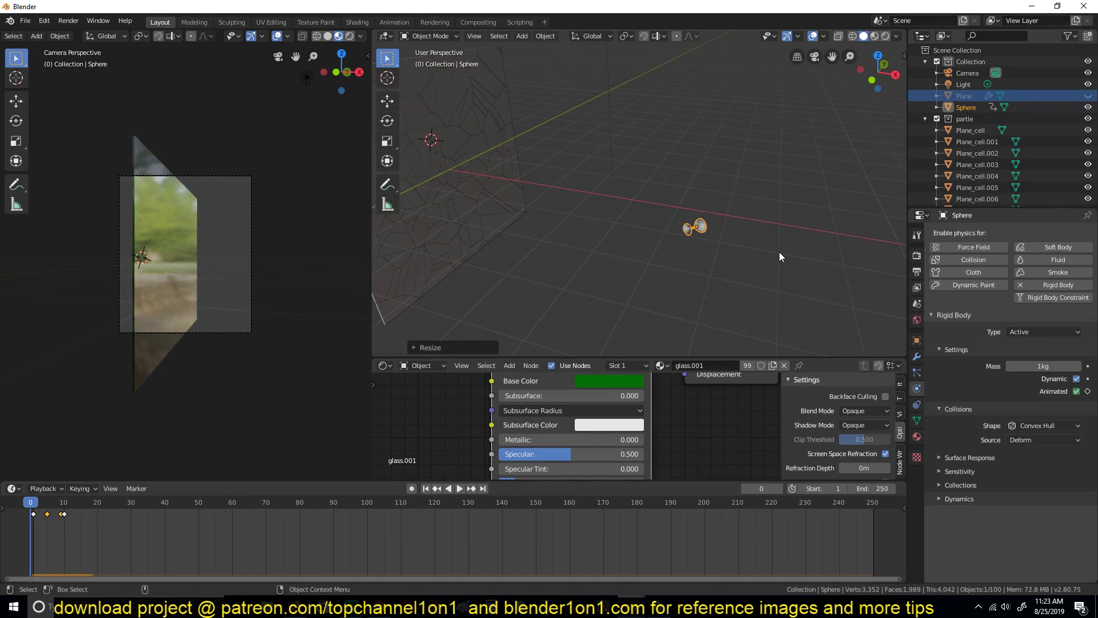
key("ctrl+z")
Try the goblet at a larger freehand scale in playback and scale it back down to its smaller size
key("ctrl+Tab")
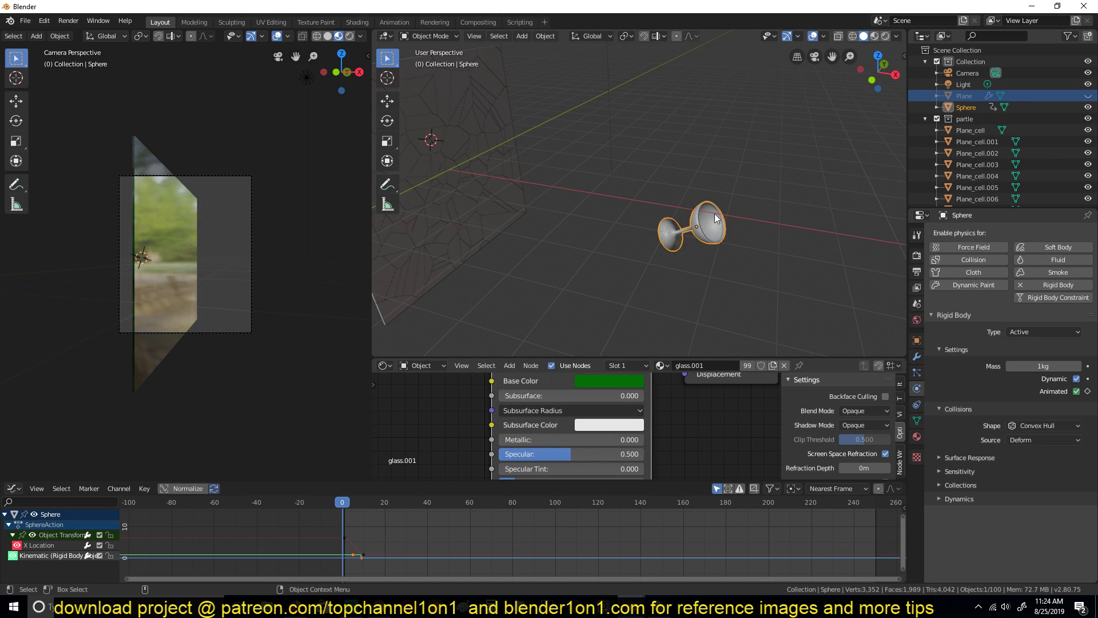
key("s")
left_click(756, 239)
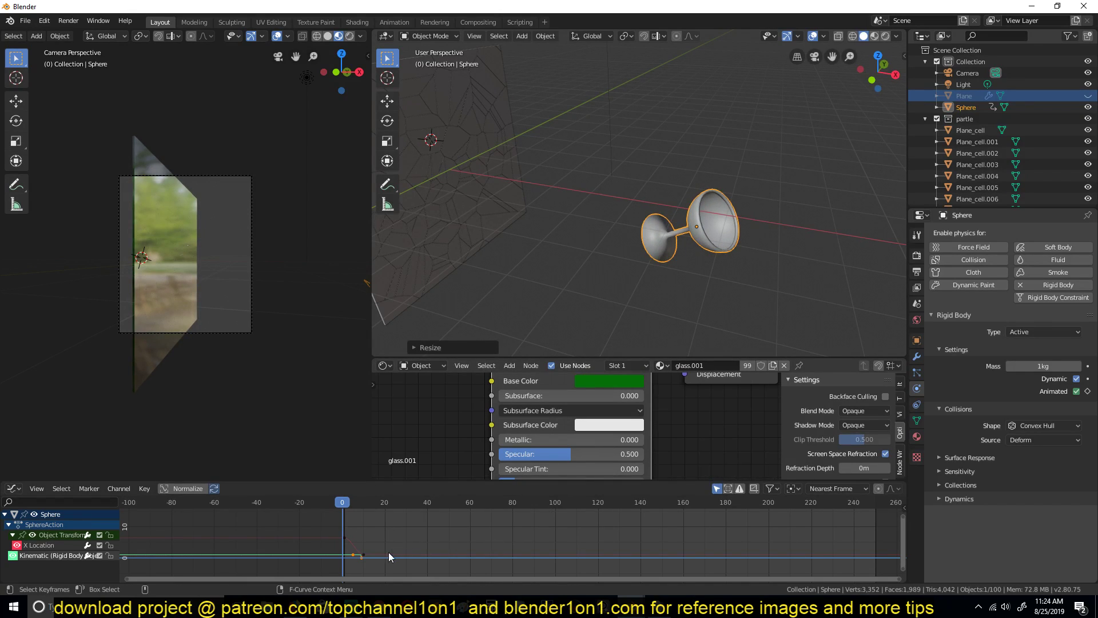
key("space")
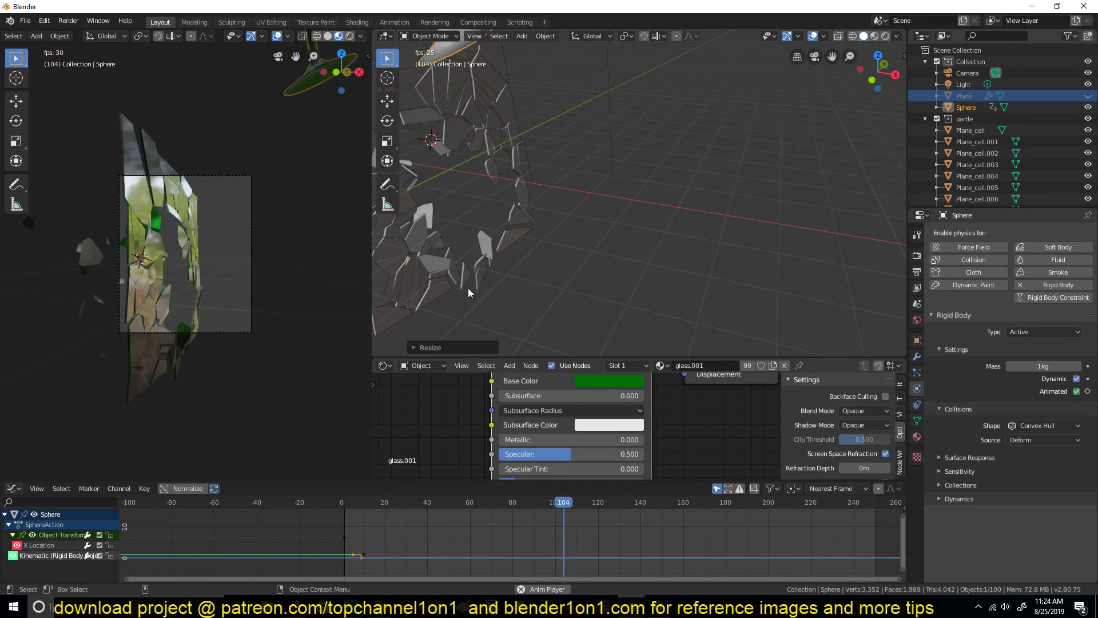
key("Escape")
key("s")
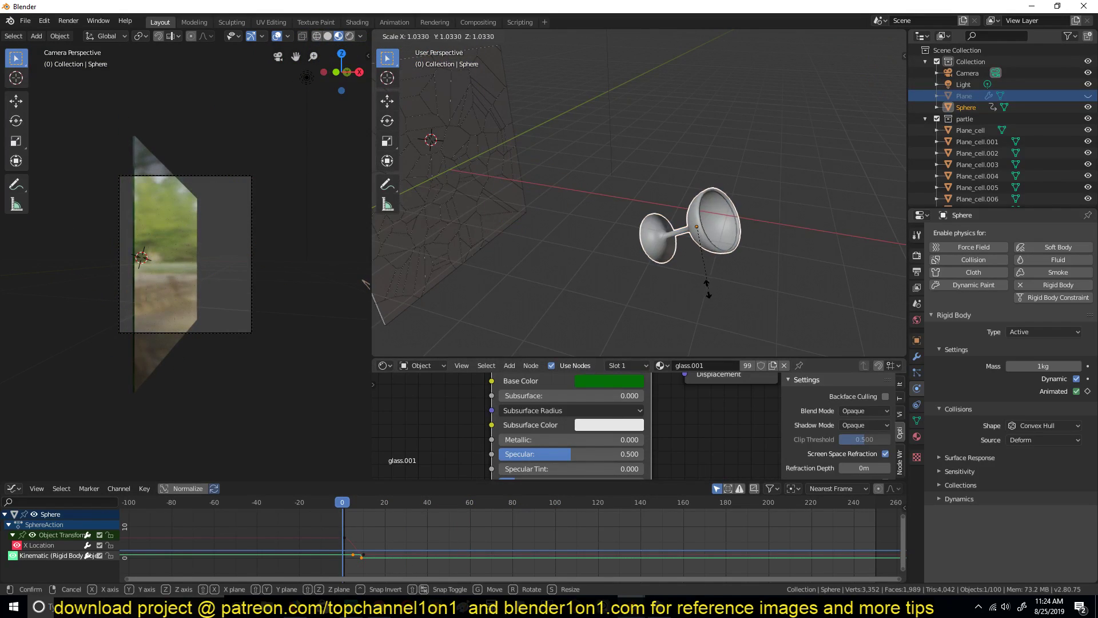
left_click(721, 246)
Play and restart the simulation several times to examine how the smaller goblet shatters and rebounds from the glass
key("space")
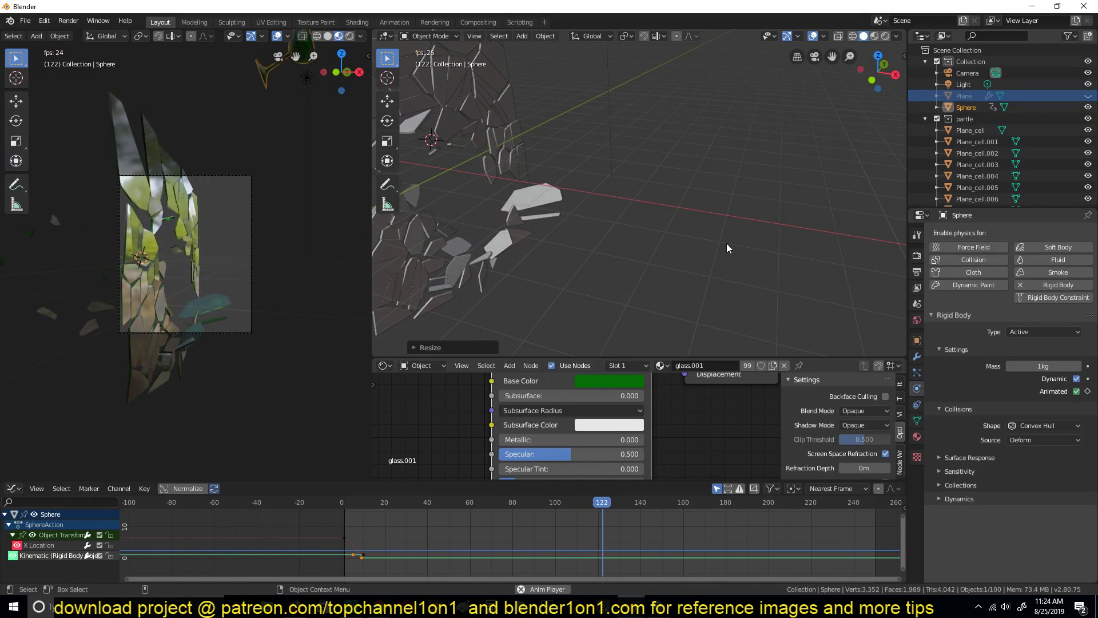
key("shift+Left")
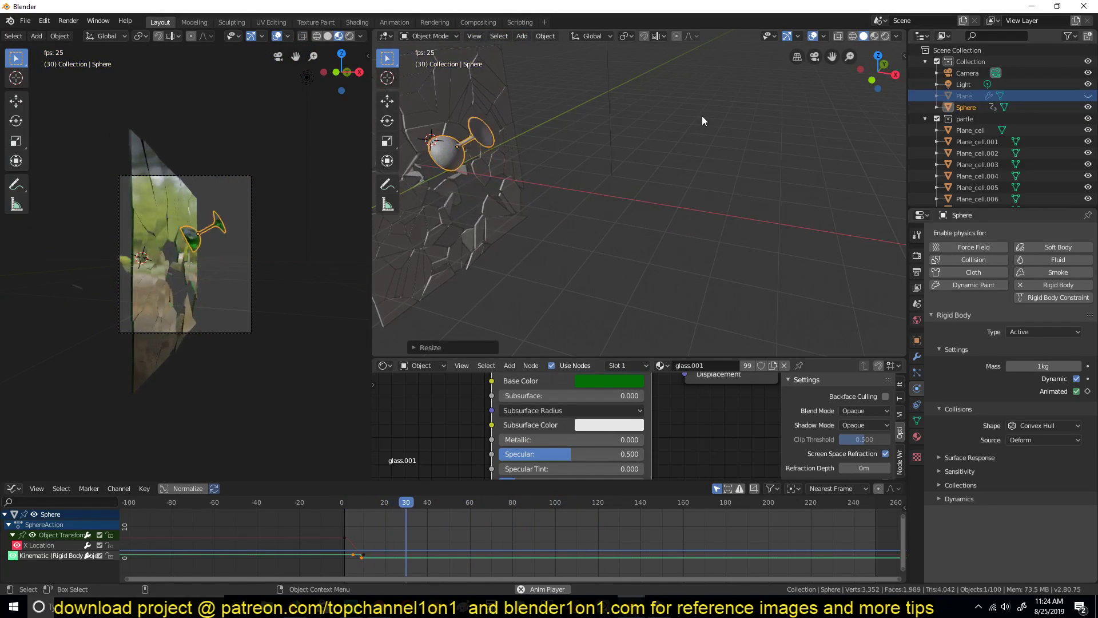
key("shift+Left")
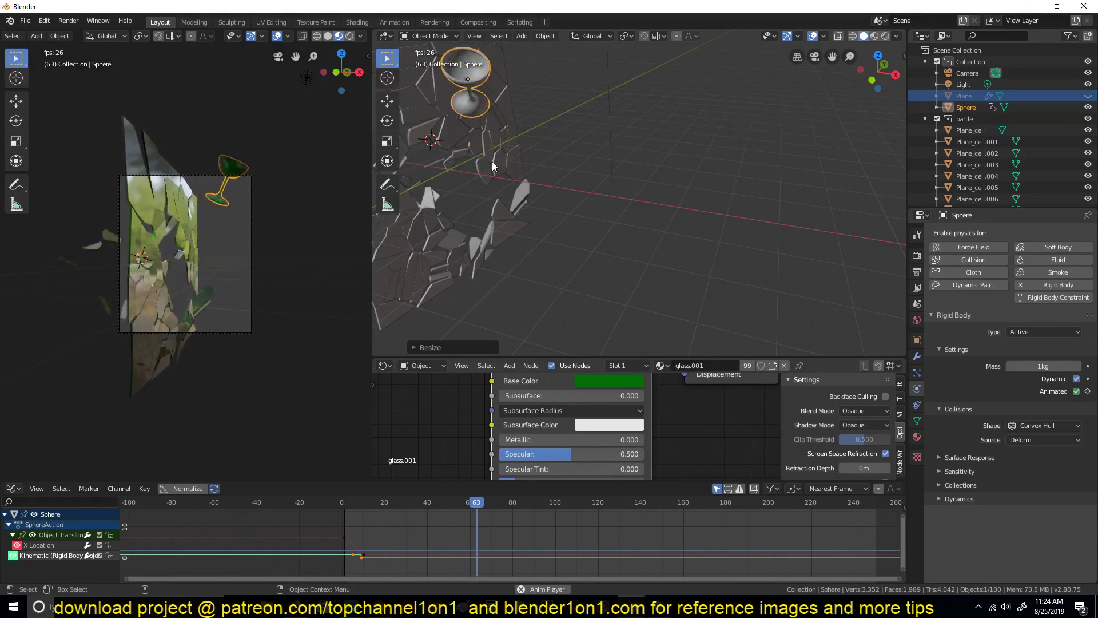
key("Escape")
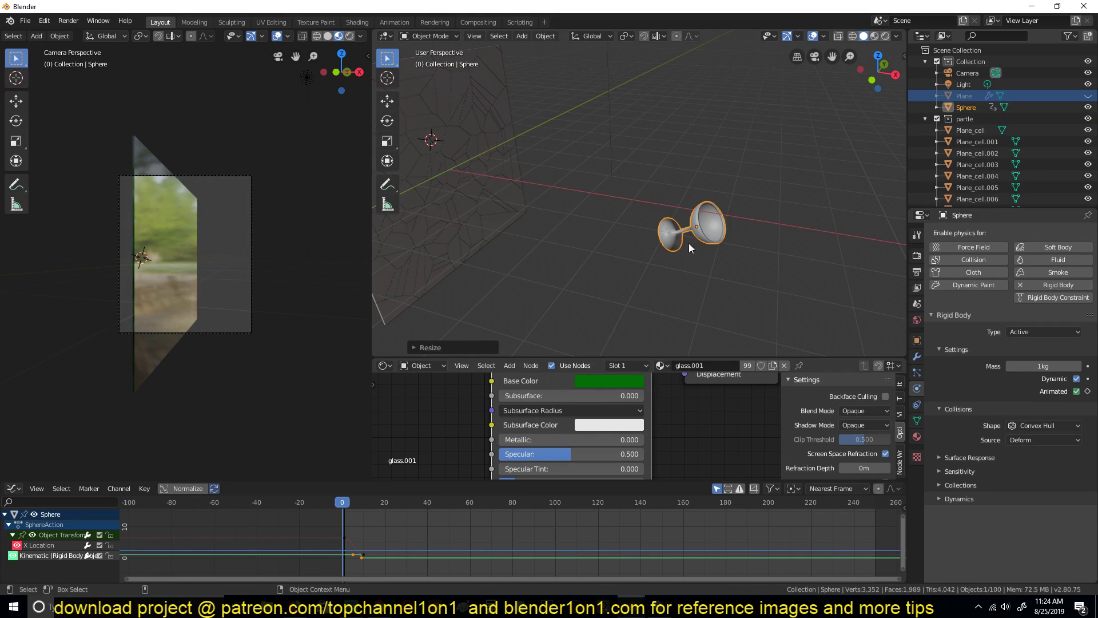
key("space")
key("Escape")
Set the goblet's rigid body mass to 2 kg and play back the collision
left_click(1046, 365)
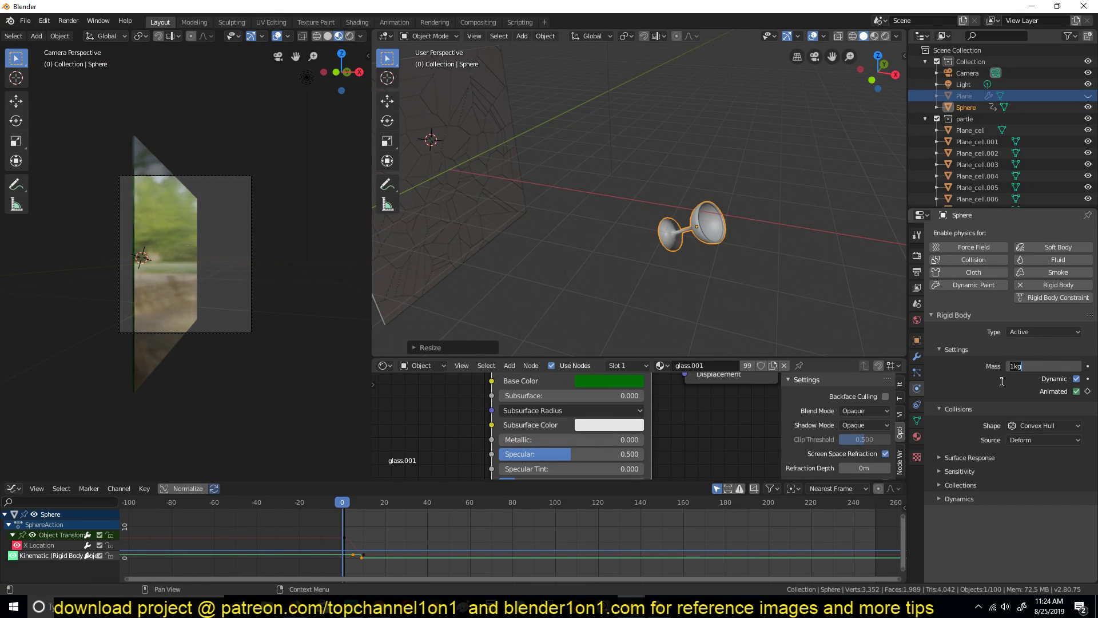
key("space")
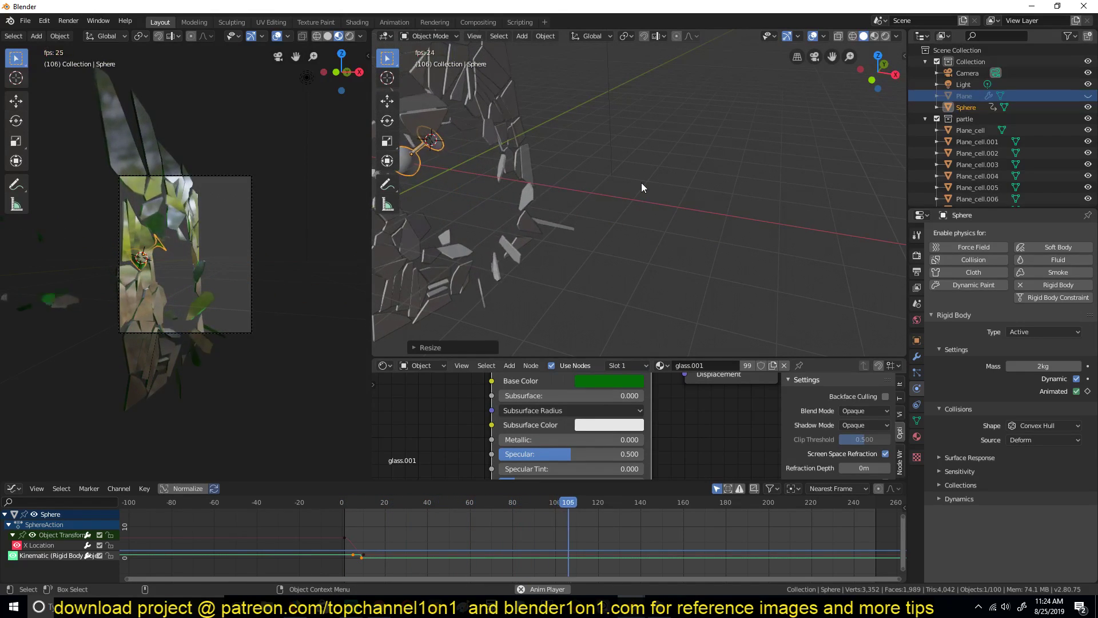
key("Escape")
Set the goblet's rigid body mass back to 1 kg and play the simulation again
left_click(1054, 366)
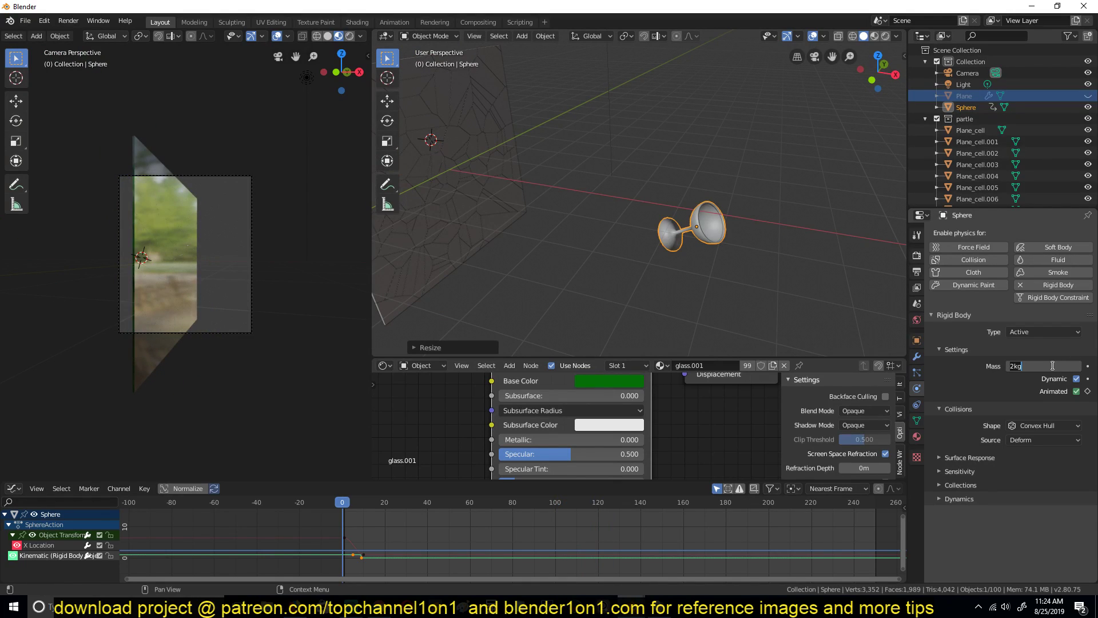
key("space")
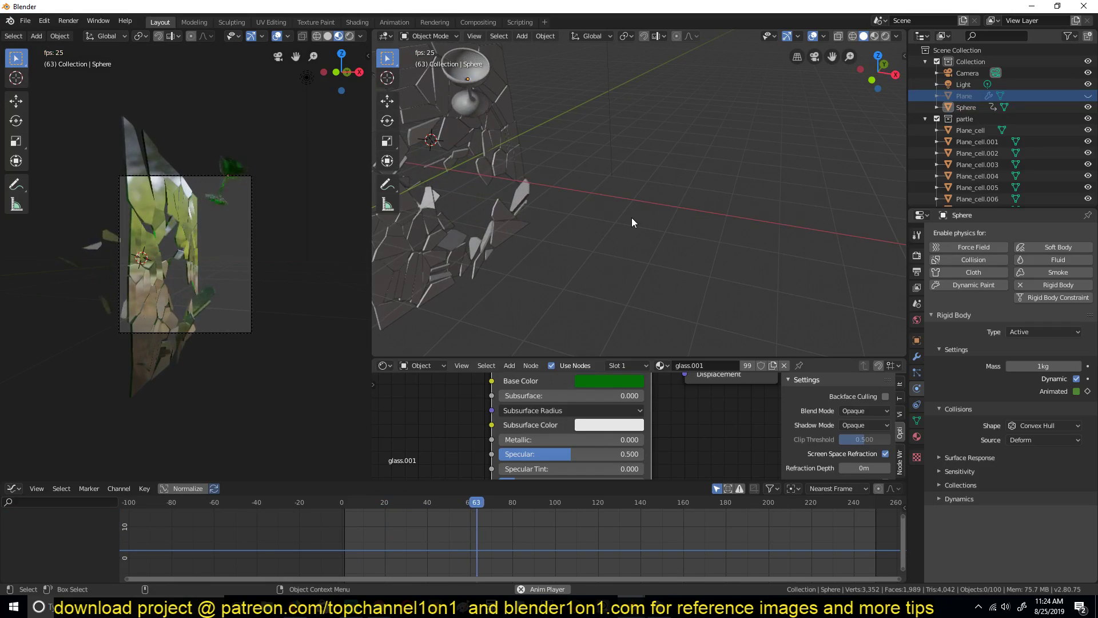
Stop the goblet simulation, examine the torus collision playback in the open break glass.blend reference project, and return to the goblet scene
key("Escape")
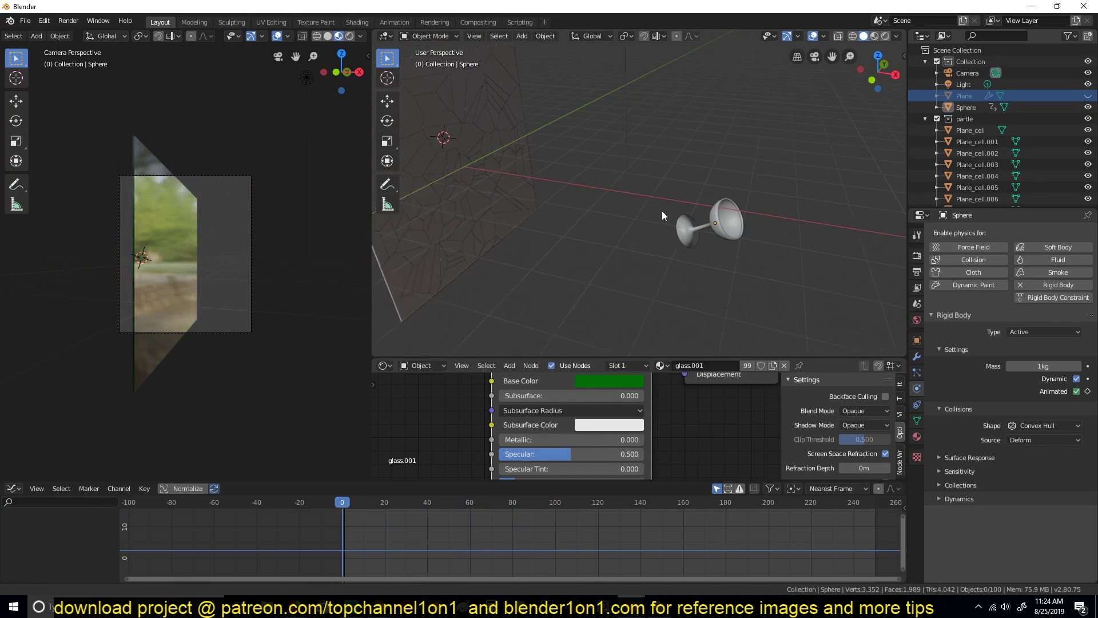
middle_click_drag(320, 243, 318, 214, "shift")
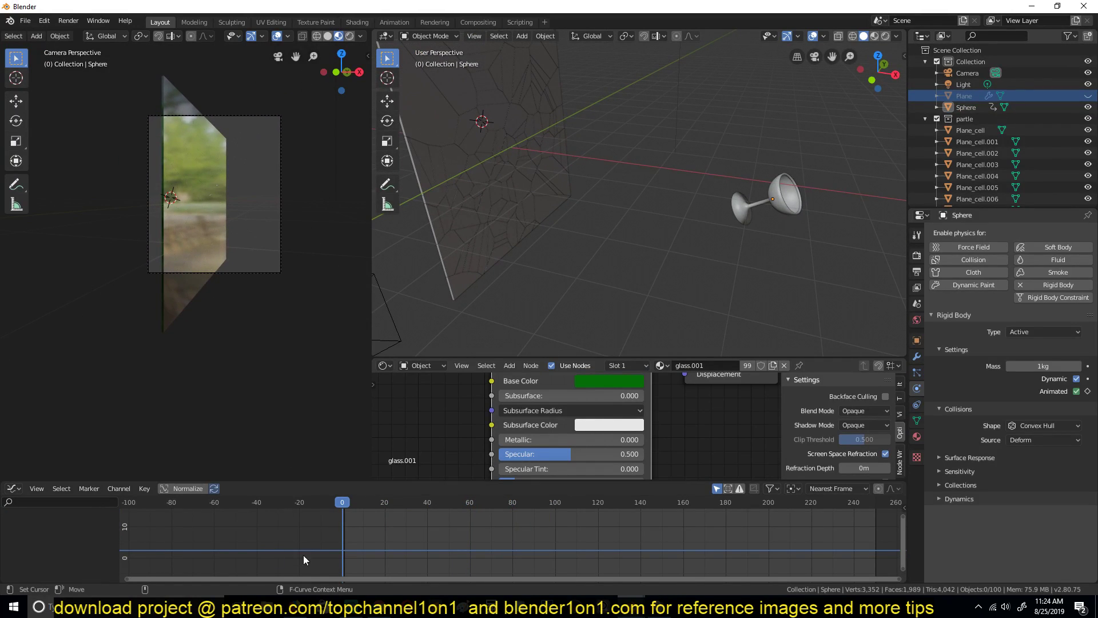
mouse_move(632, 606)
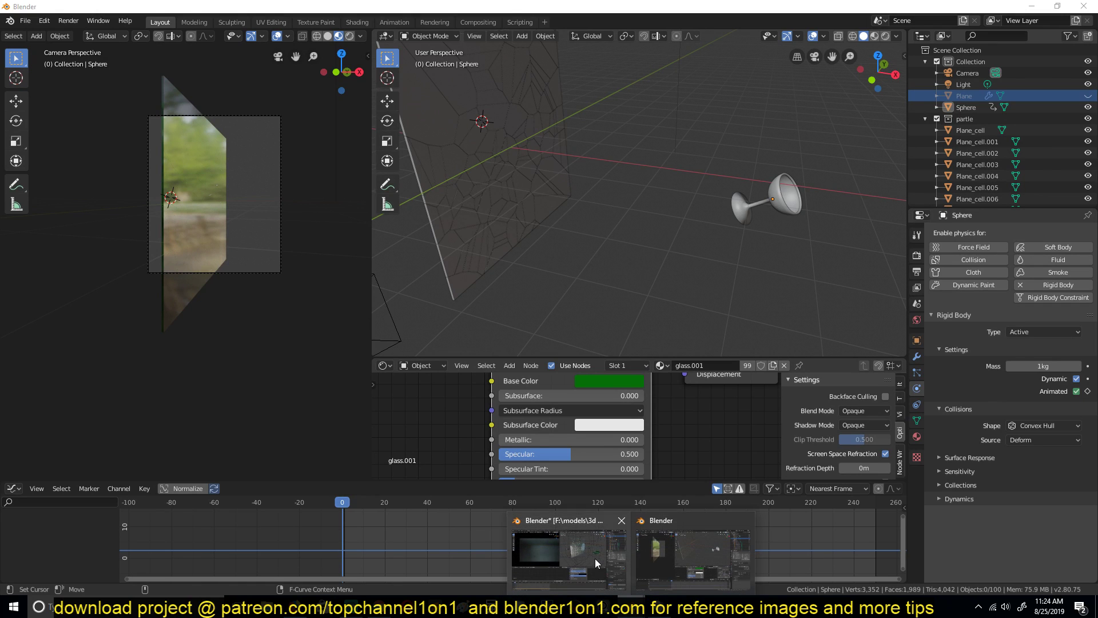
left_click(568, 561)
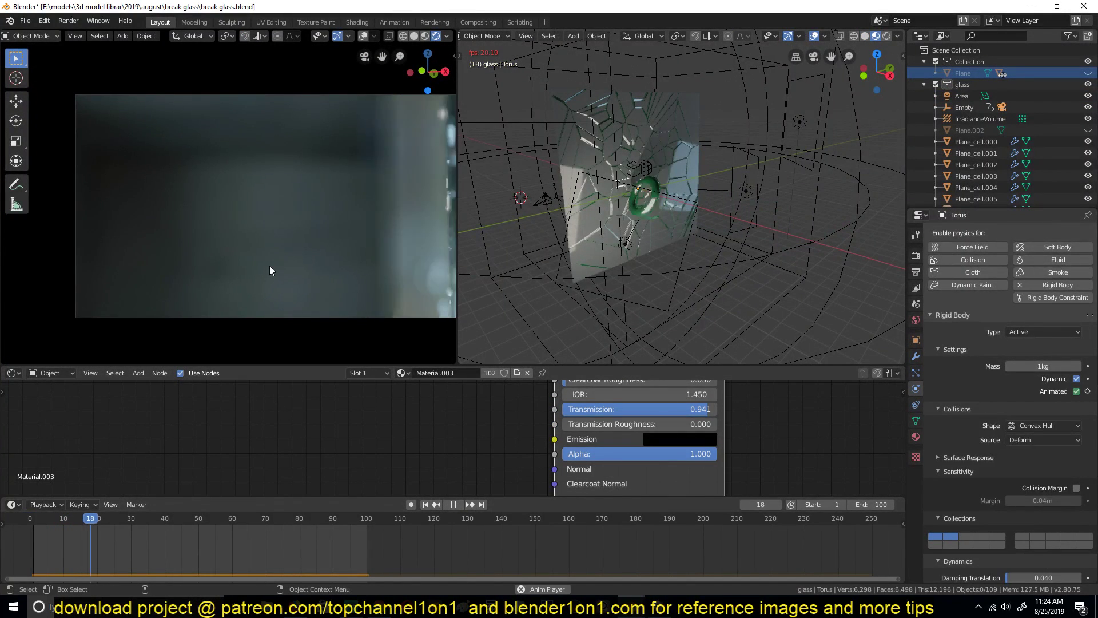
key("Escape")
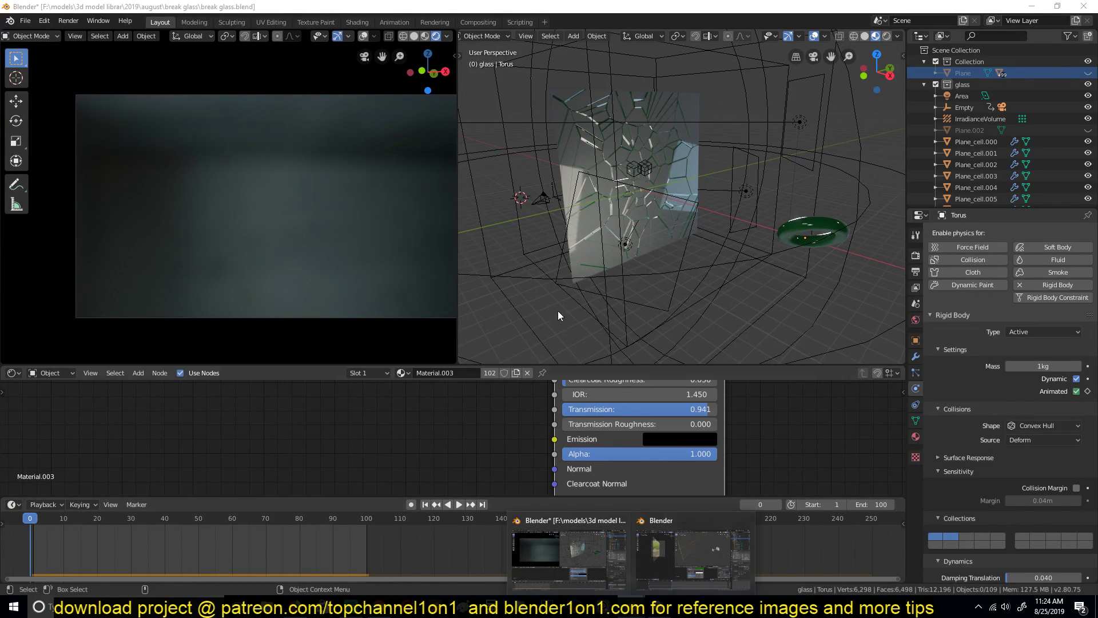
left_click(654, 545)
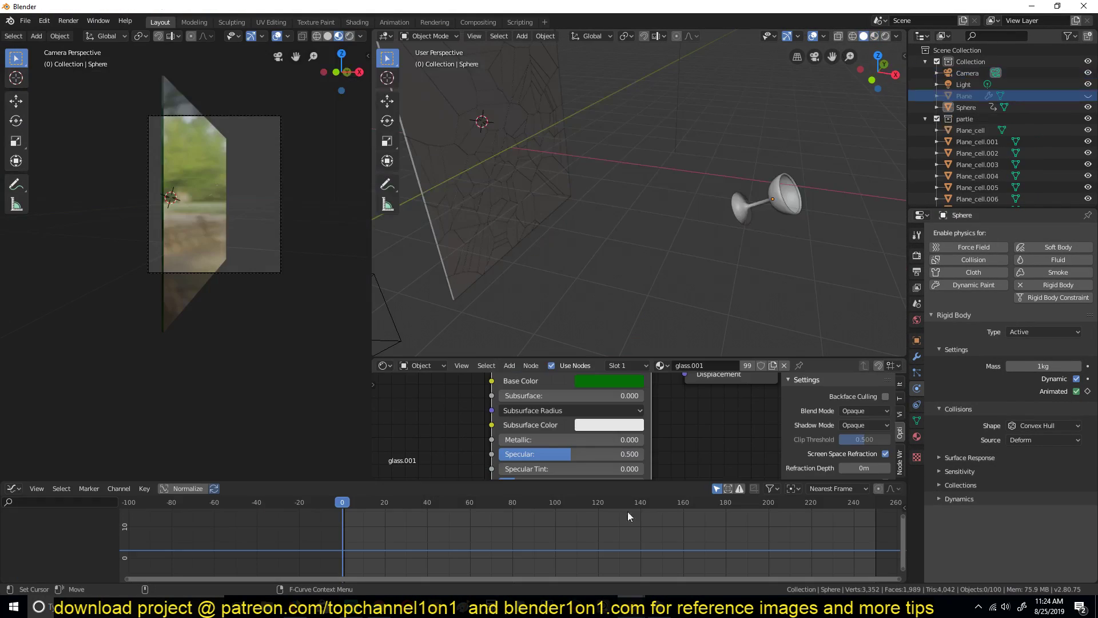